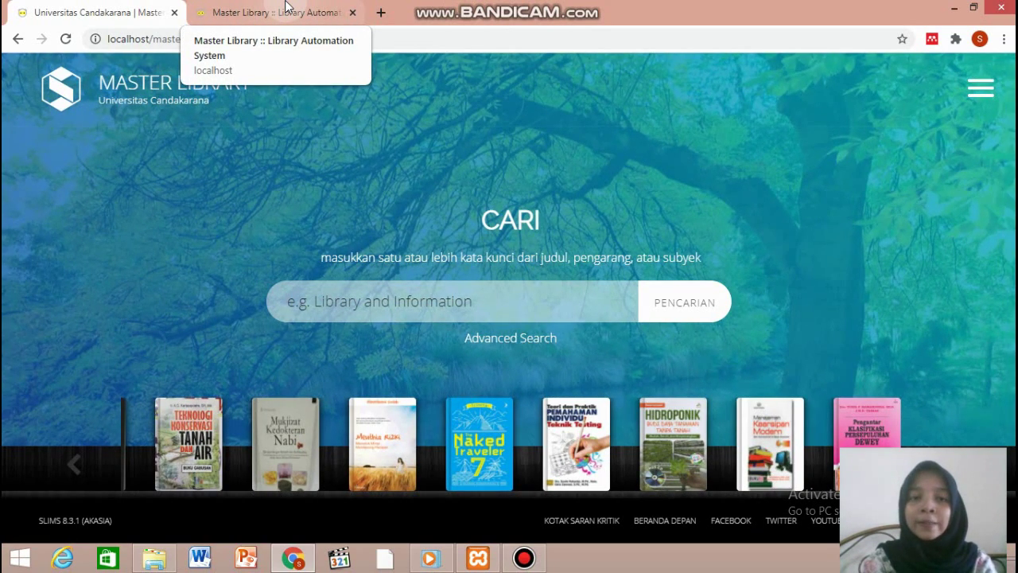
Step: Switch to the Master Library administration page and display the bibliography list (Daftar Bibliografi)
{"action": "left_click", "coordinate": [288, 6]}
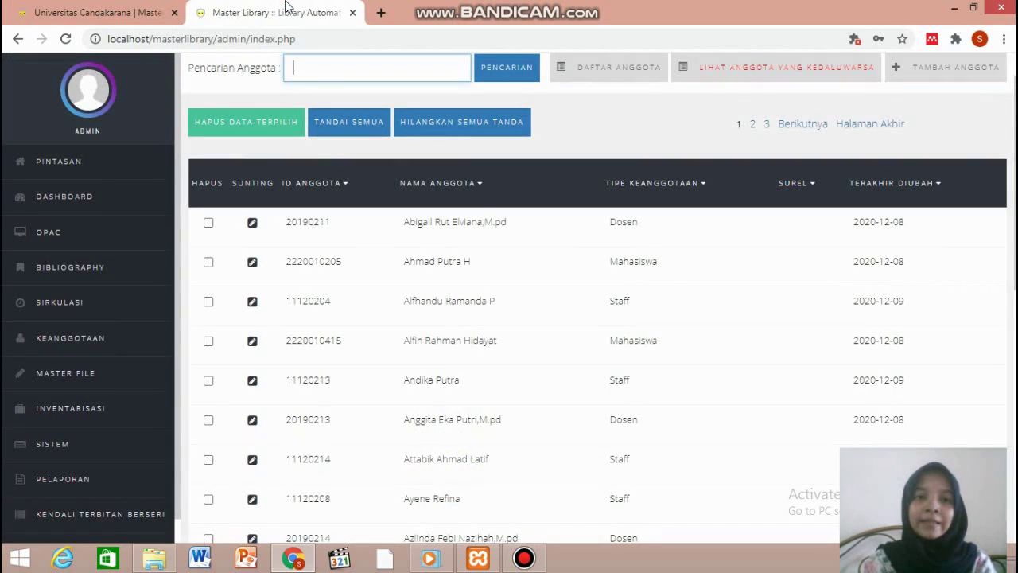
{"action": "left_click", "coordinate": [115, 272]}
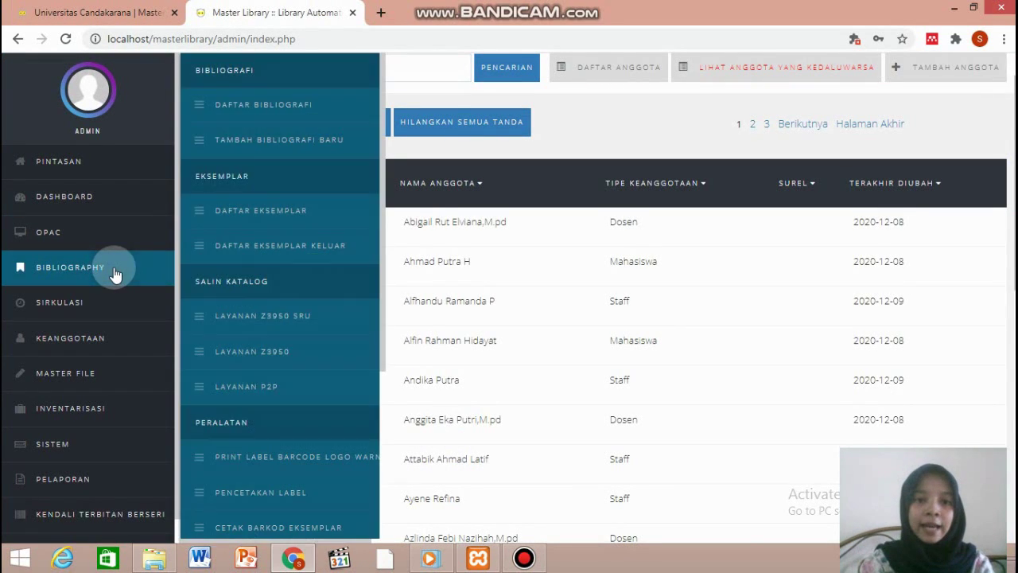
{"action": "left_click", "coordinate": [249, 105]}
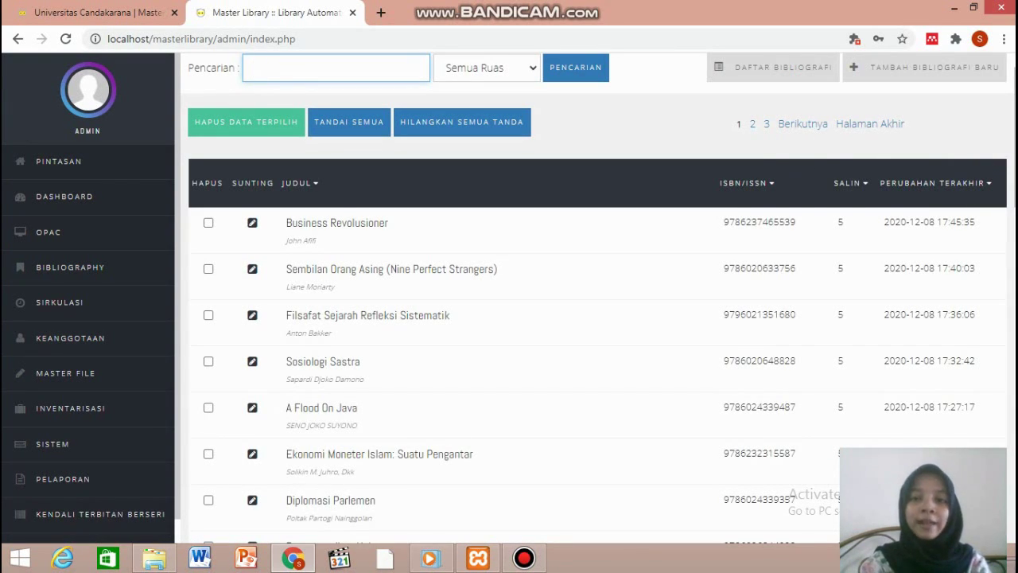
{"action": "left_click_drag", "start_coordinate": [1015, 165], "coordinate": [1016, 148]}
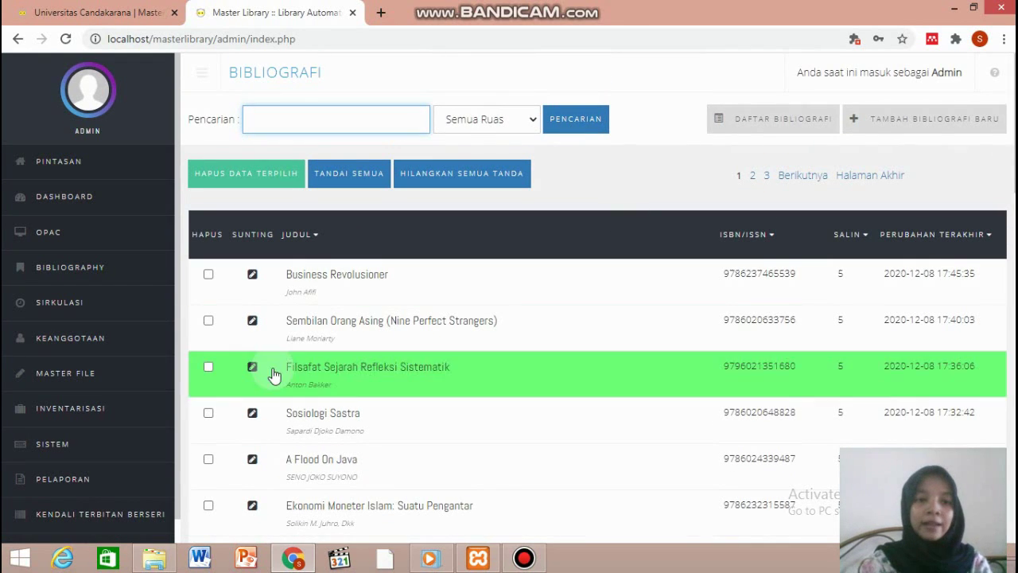
Step: Display the library's member list (Lihat Daftar Anggota) and look through its entries
{"action": "left_click", "coordinate": [105, 338]}
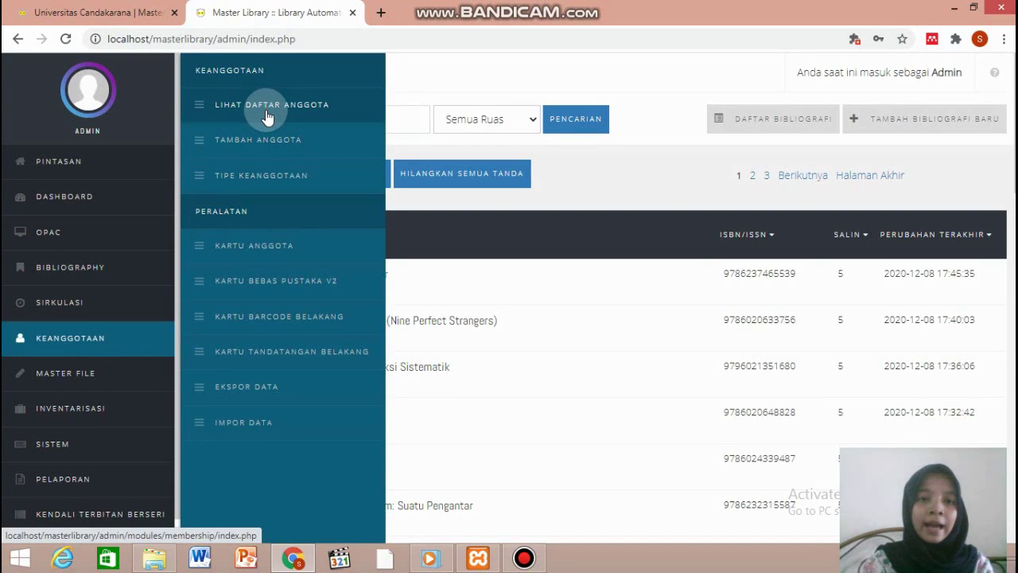
{"action": "left_click", "coordinate": [267, 117]}
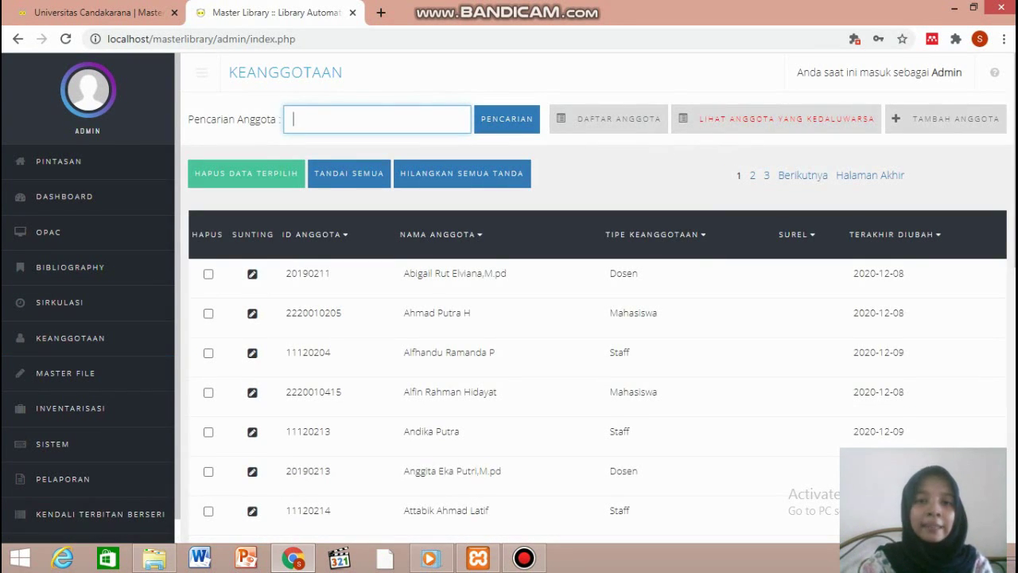
{"action": "scroll", "coordinate": [597, 318], "scroll_direction": "down", "scroll_amount": 2}
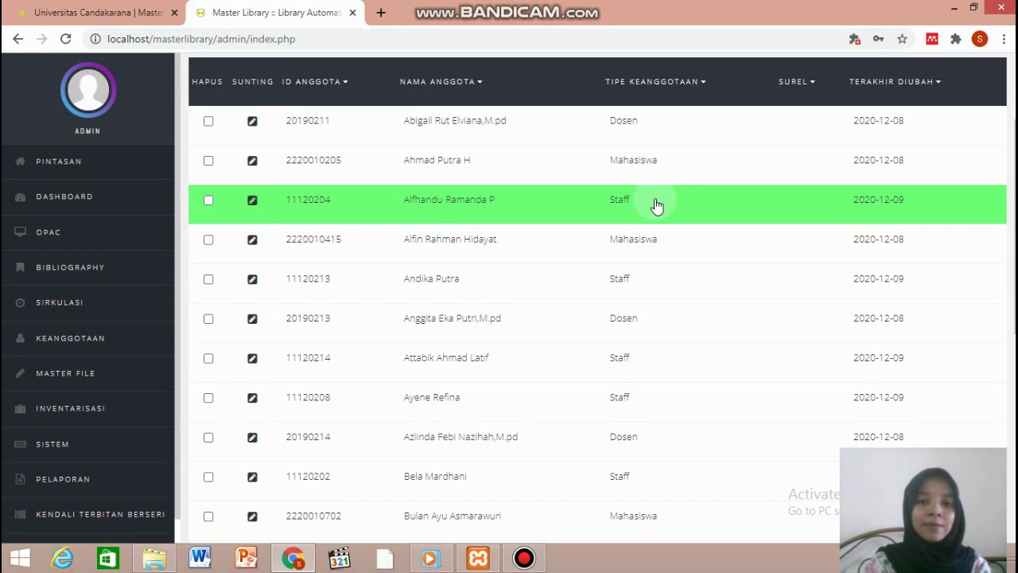
Step: Return to the public Master Library catalogue and open the Area Anggota login form
{"action": "left_click", "coordinate": [144, 10]}
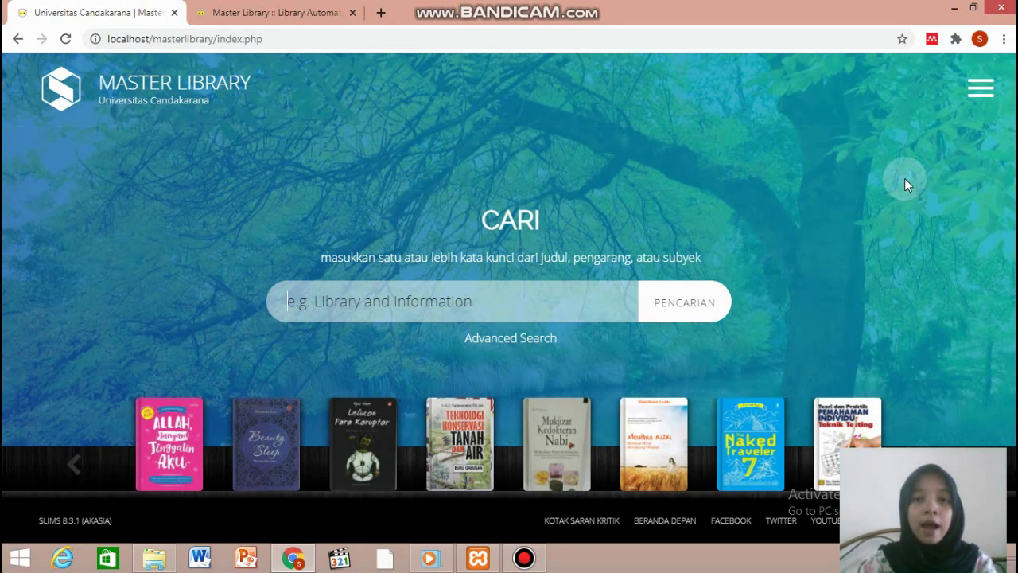
{"action": "left_click", "coordinate": [986, 90]}
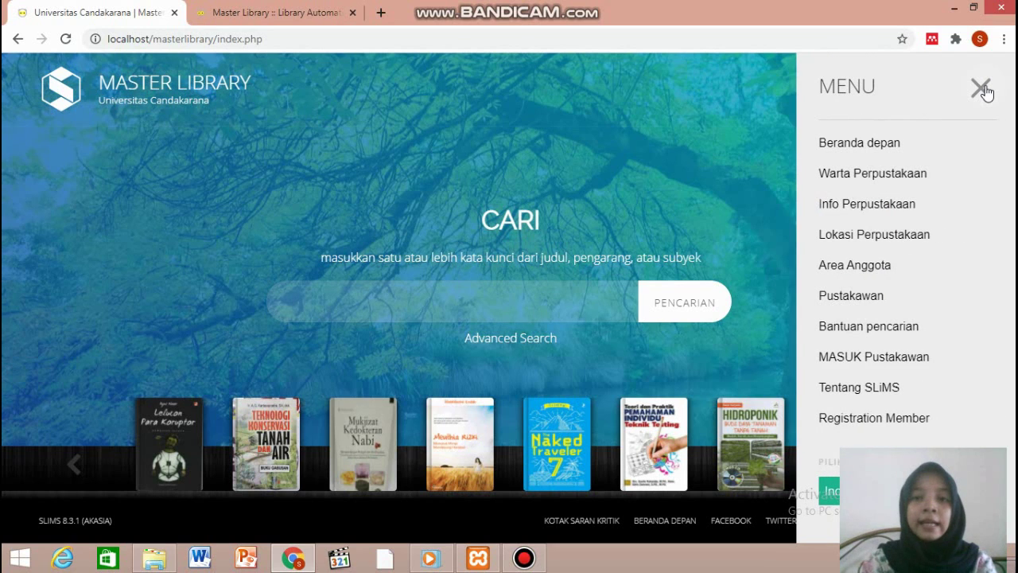
{"action": "left_click", "coordinate": [865, 268]}
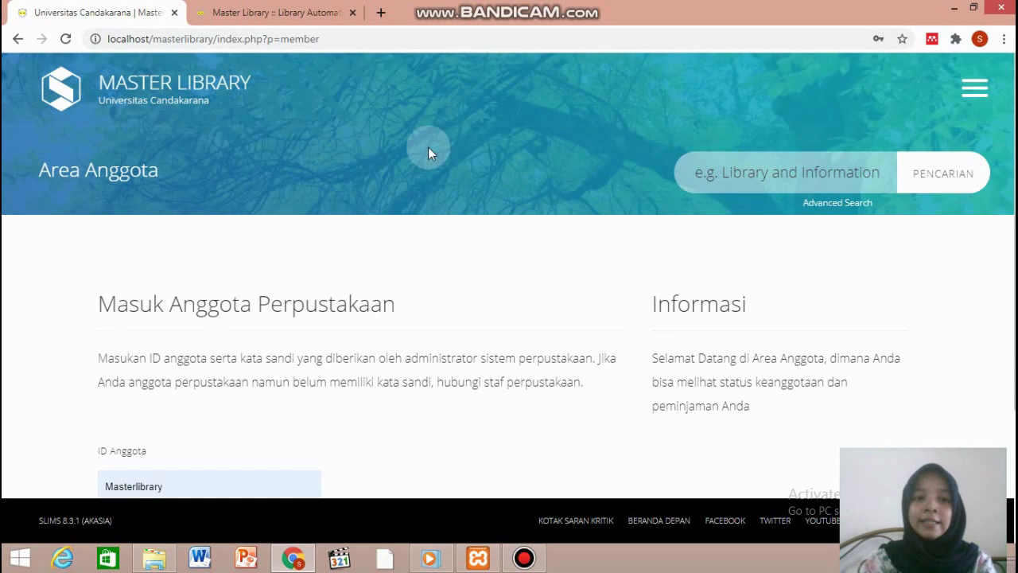
{"action": "scroll", "coordinate": [509, 276], "scroll_direction": "down", "scroll_amount": 1}
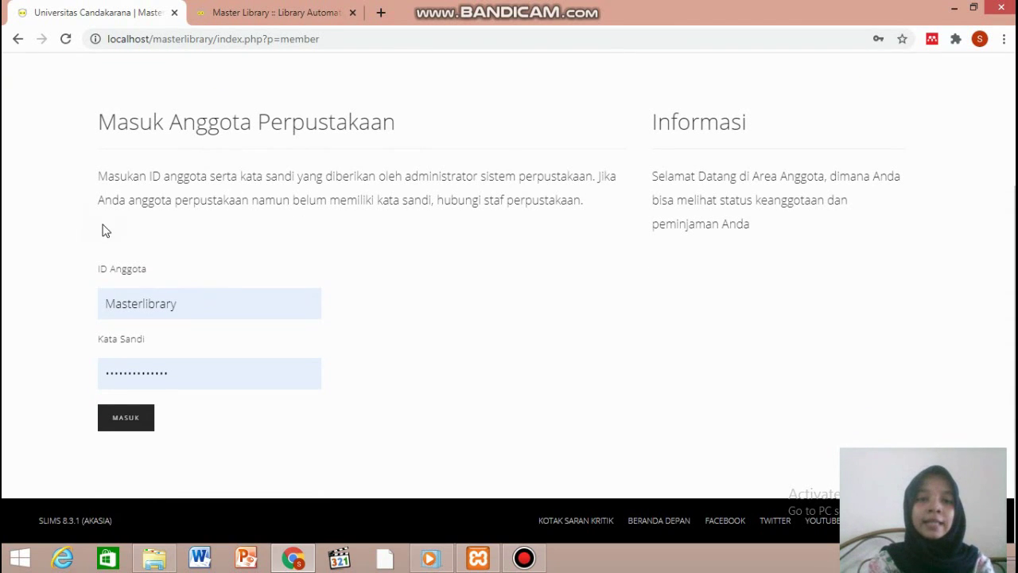
Step: Log in to the member area by replacing the prefilled credentials with the student's member ID and account password
{"action": "left_click_drag", "start_coordinate": [211, 306], "coordinate": [61, 318]}
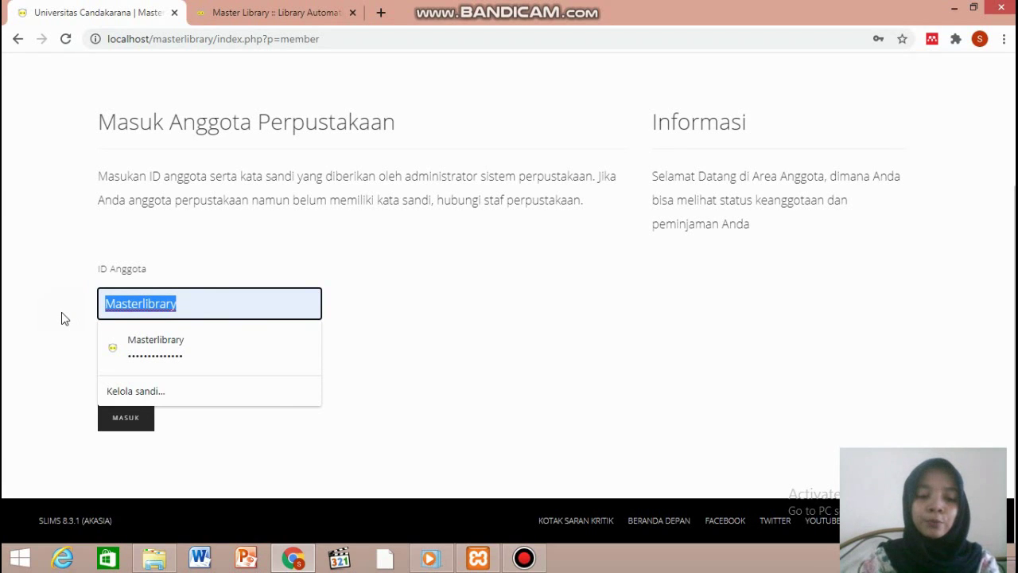
{"action": "type", "text": "2220"}
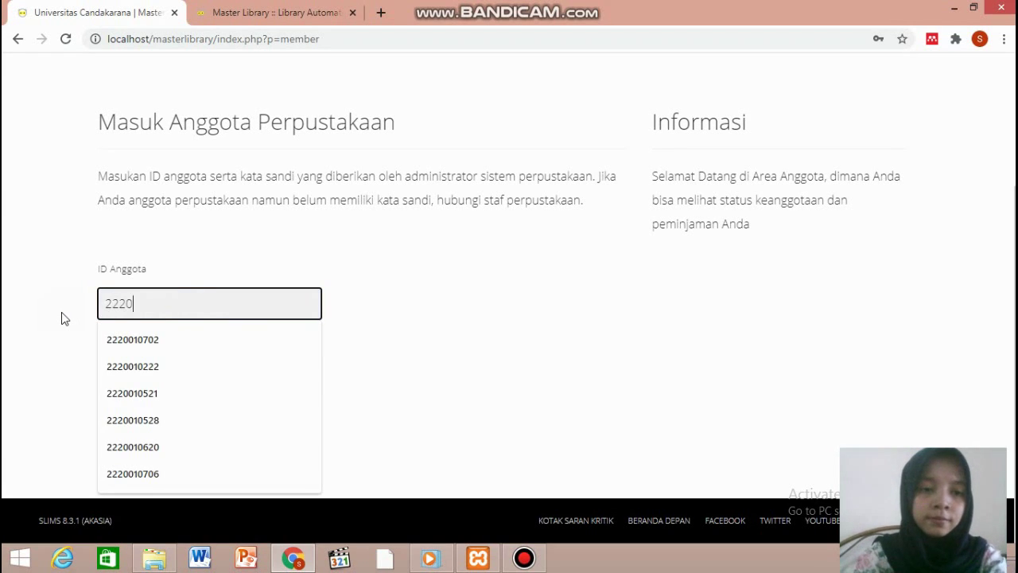
{"action": "type", "text": "010706"}
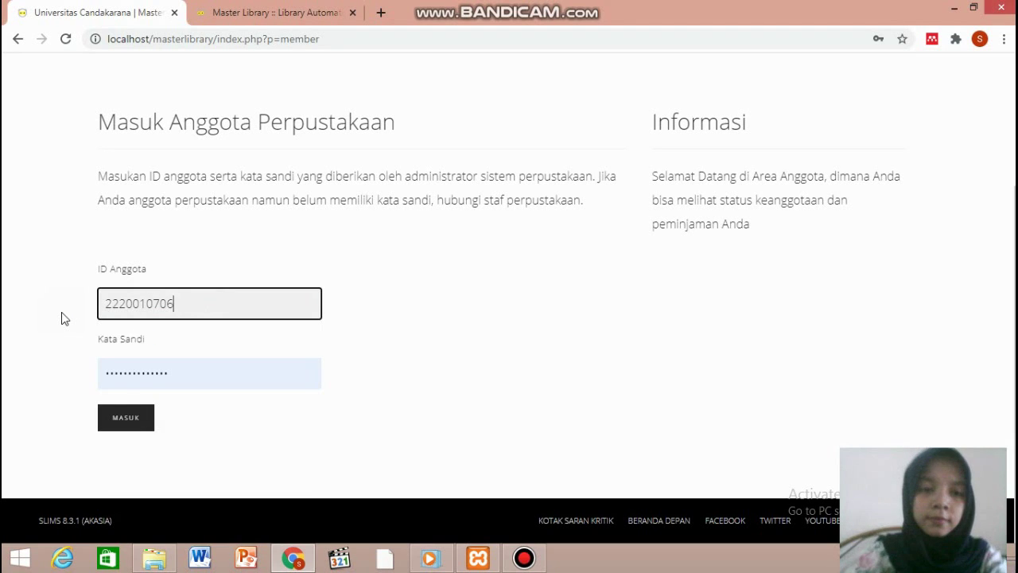
{"action": "left_click", "coordinate": [182, 373]}
{"action": "left_click_drag", "start_coordinate": [144, 373], "coordinate": [98, 380]}
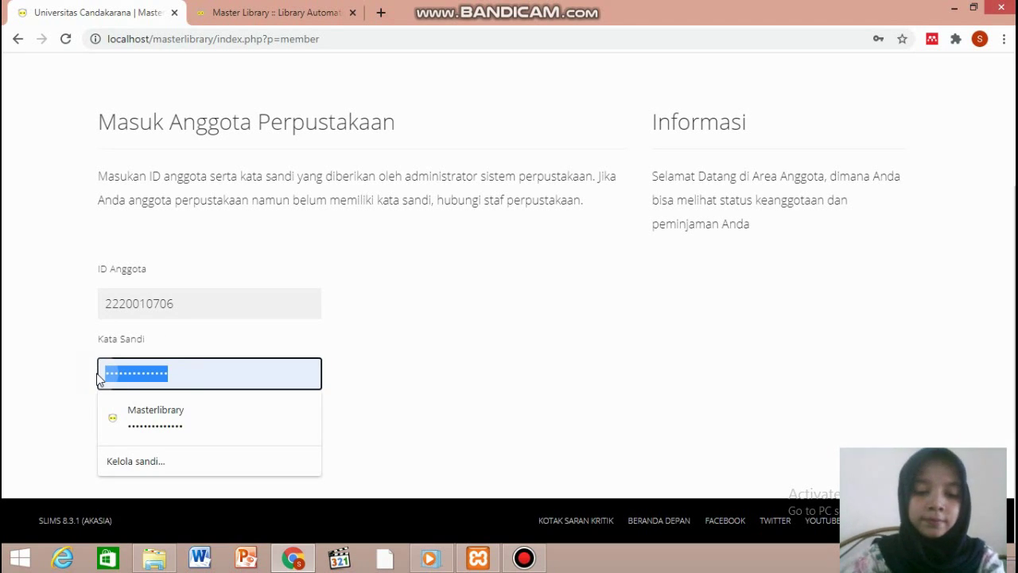
{"action": "type", "text": "••••"}
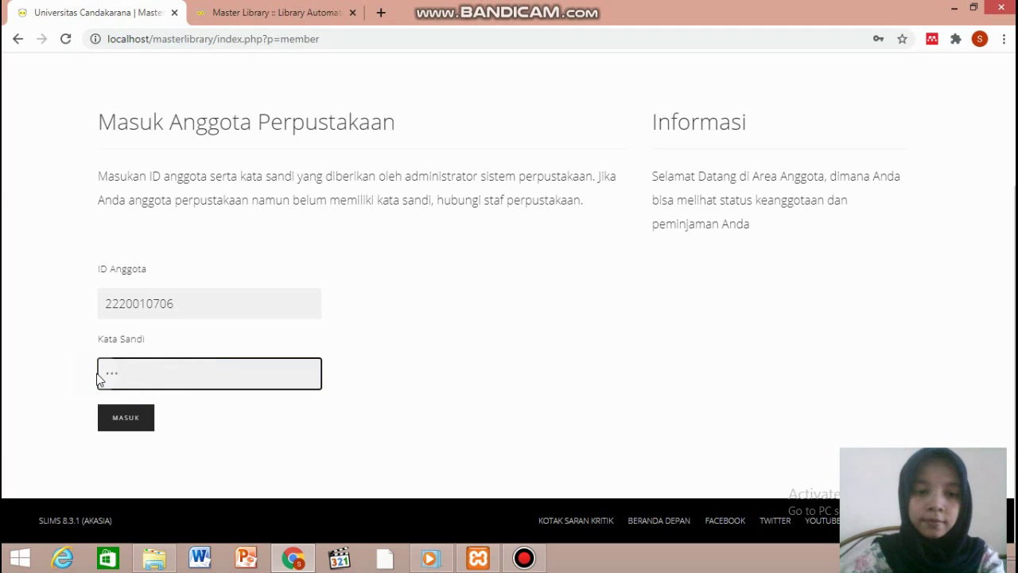
{"action": "type", "text": "••"}
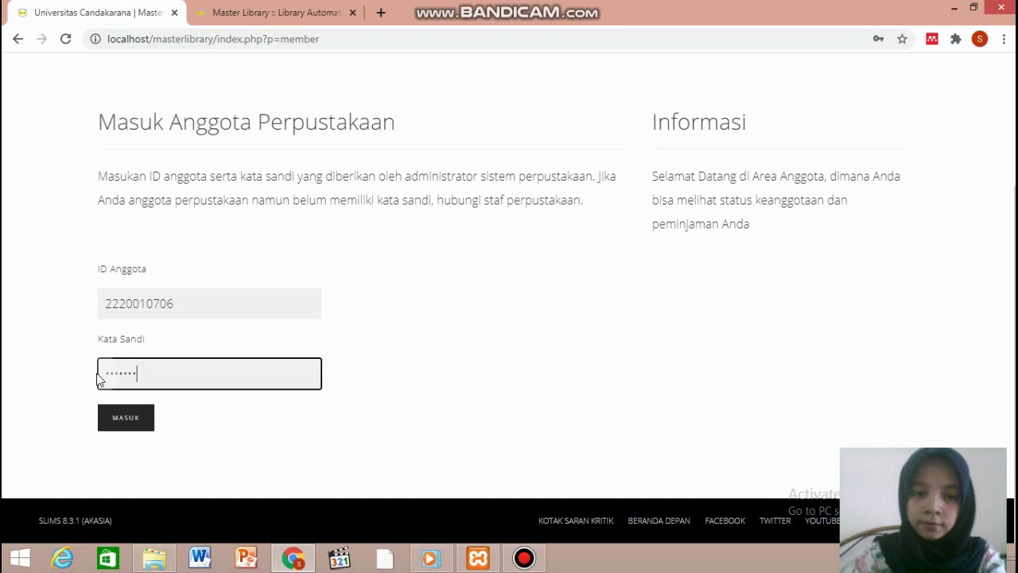
{"action": "key", "text": "Return"}
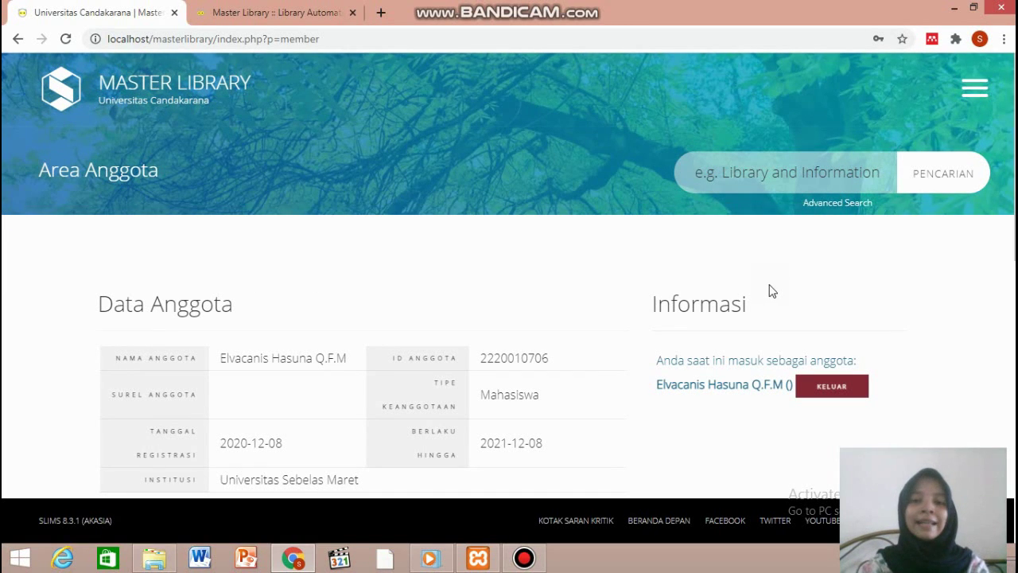
Step: Review the member's data, current loans, loan history and title basket in the member area
{"action": "scroll", "coordinate": [490, 197], "scroll_direction": "down", "scroll_amount": 3}
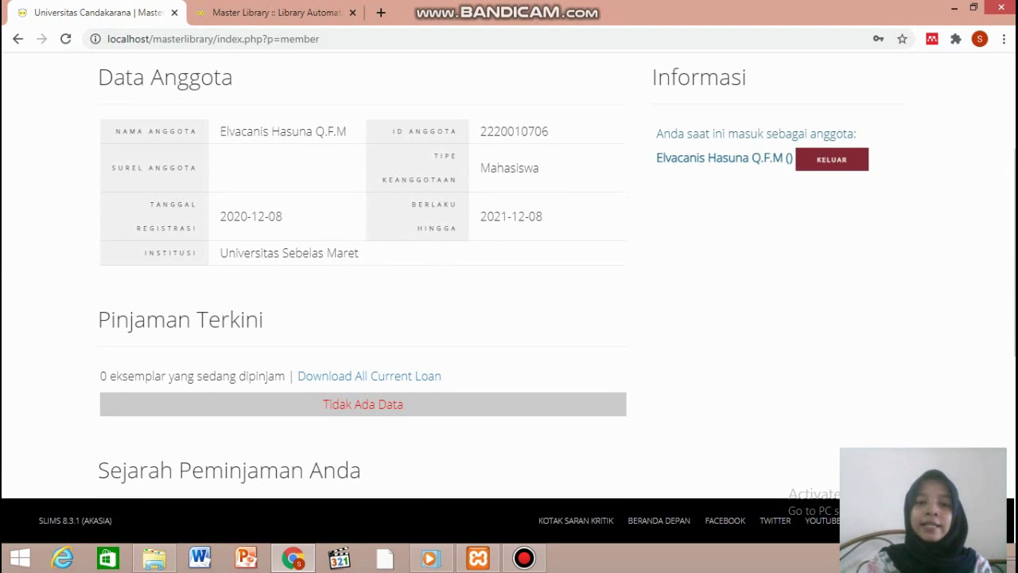
{"action": "scroll", "coordinate": [362, 278], "scroll_direction": "down", "scroll_amount": 3}
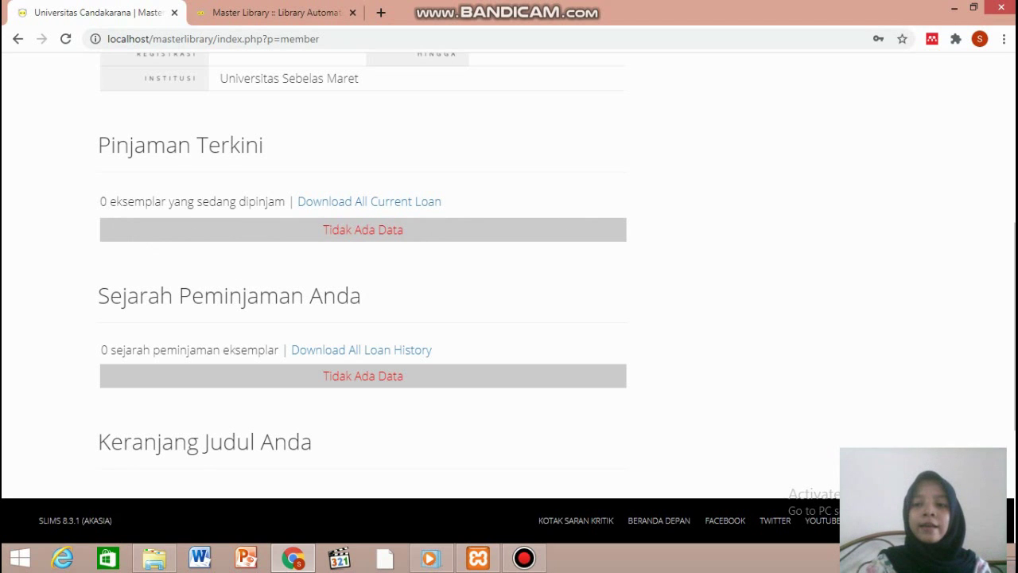
{"action": "scroll", "coordinate": [695, 167], "scroll_direction": "up", "scroll_amount": 5}
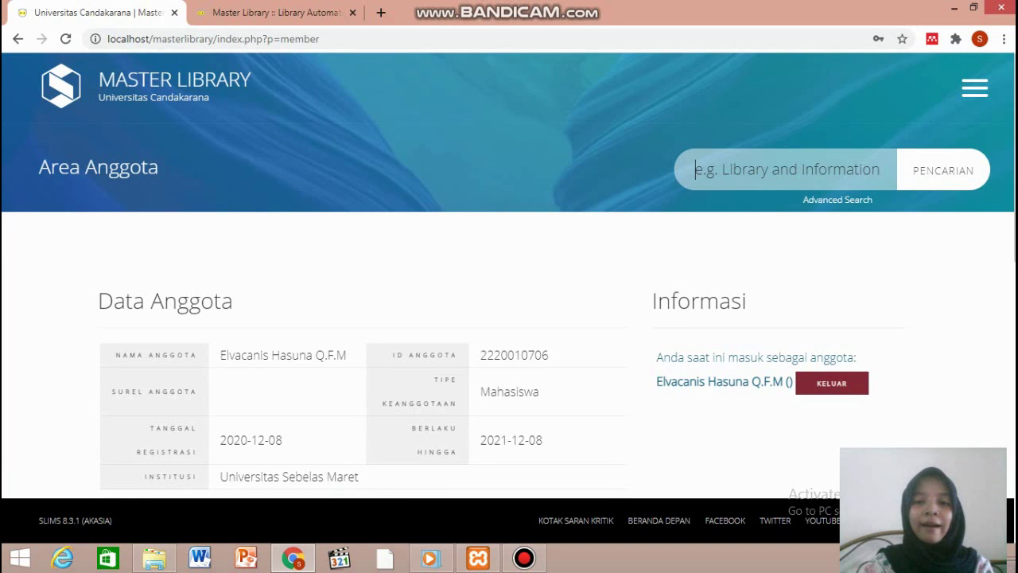
Step: Try to search the catalogue with the unspaced keyword "fiksiindonesia"
{"action": "left_click", "coordinate": [795, 175]}
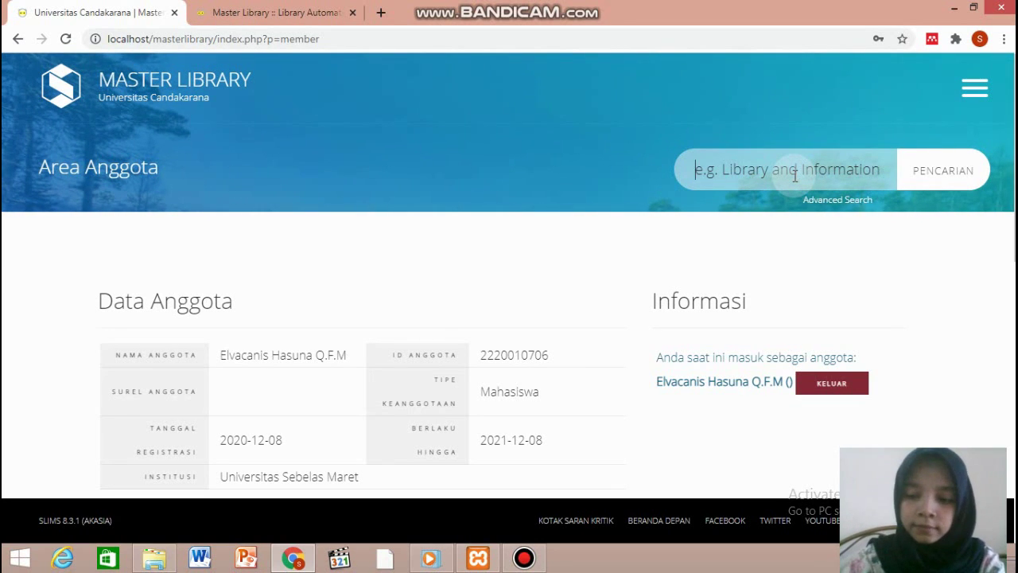
{"action": "type", "text": "fiksi"}
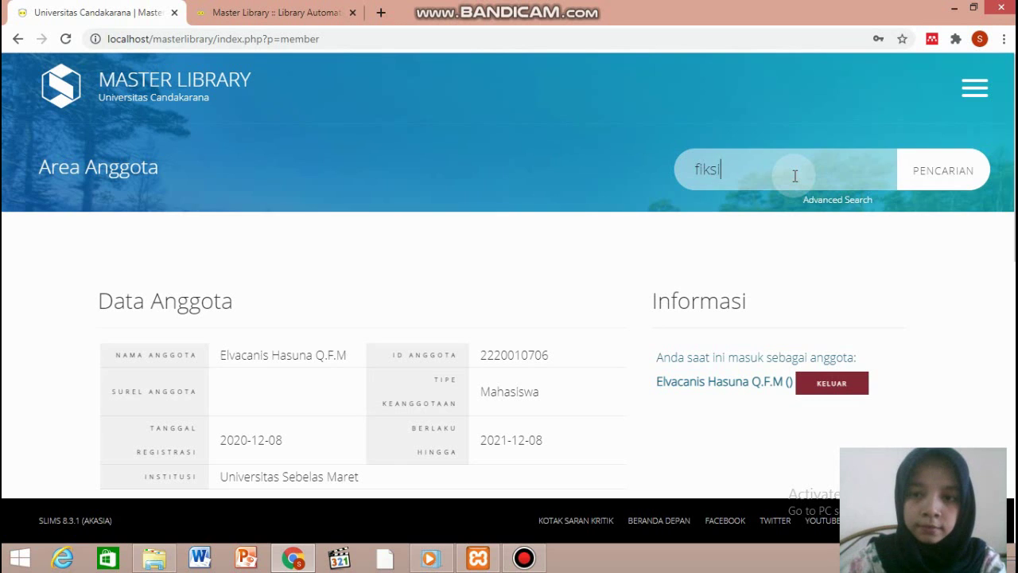
{"action": "type", "text": "indonesia"}
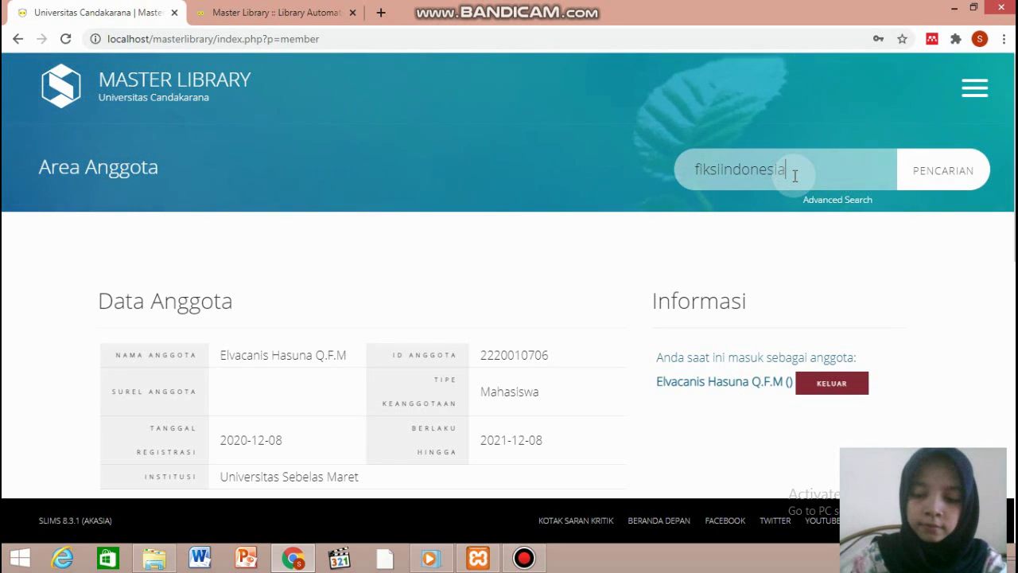
{"action": "key", "text": "Return"}
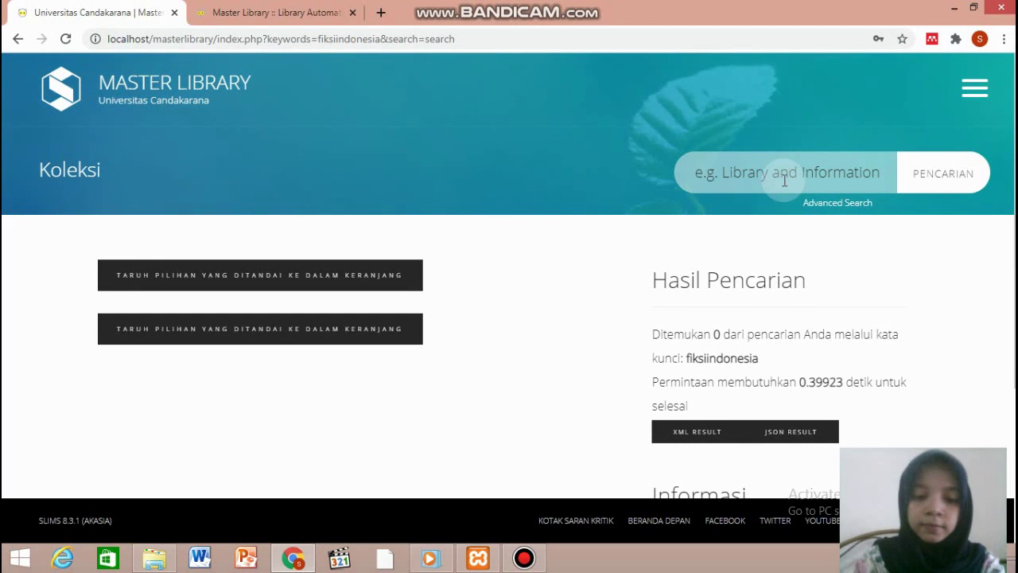
Step: Search the catalogue for "fiksi indonesia"
{"action": "type", "text": "fik"}
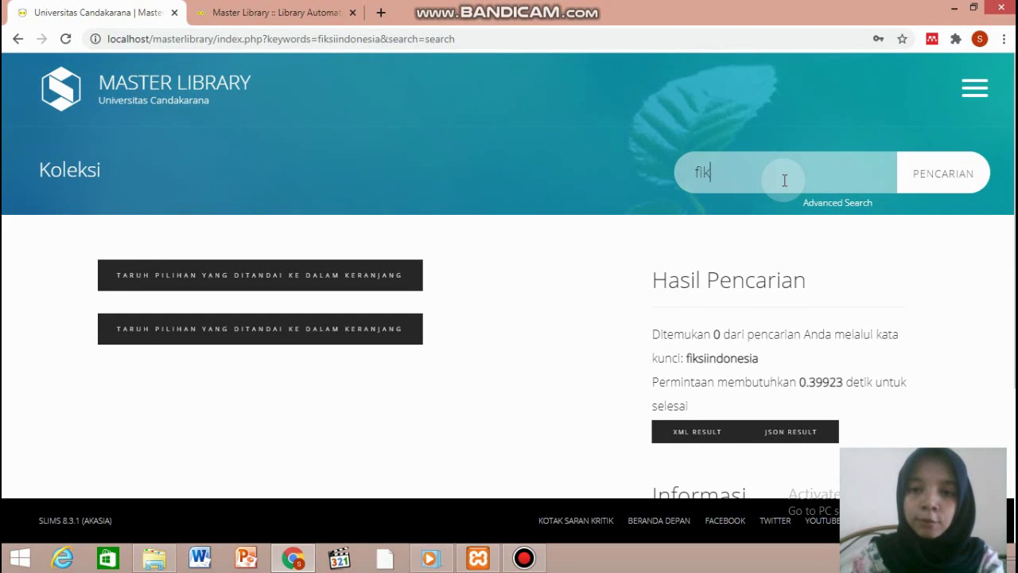
{"action": "type", "text": "si ind"}
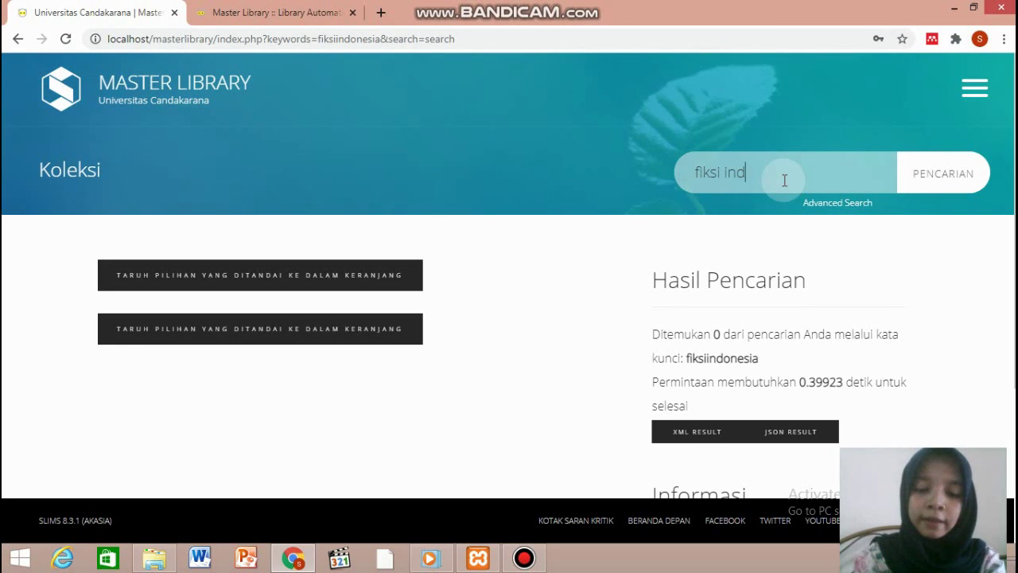
{"action": "type", "text": "onesia"}
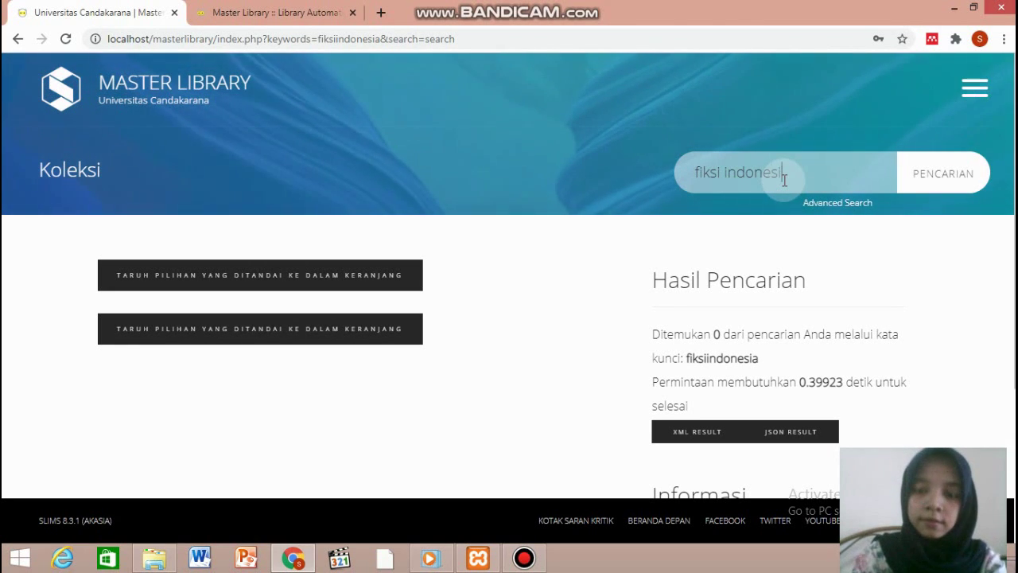
{"action": "key", "text": "Return"}
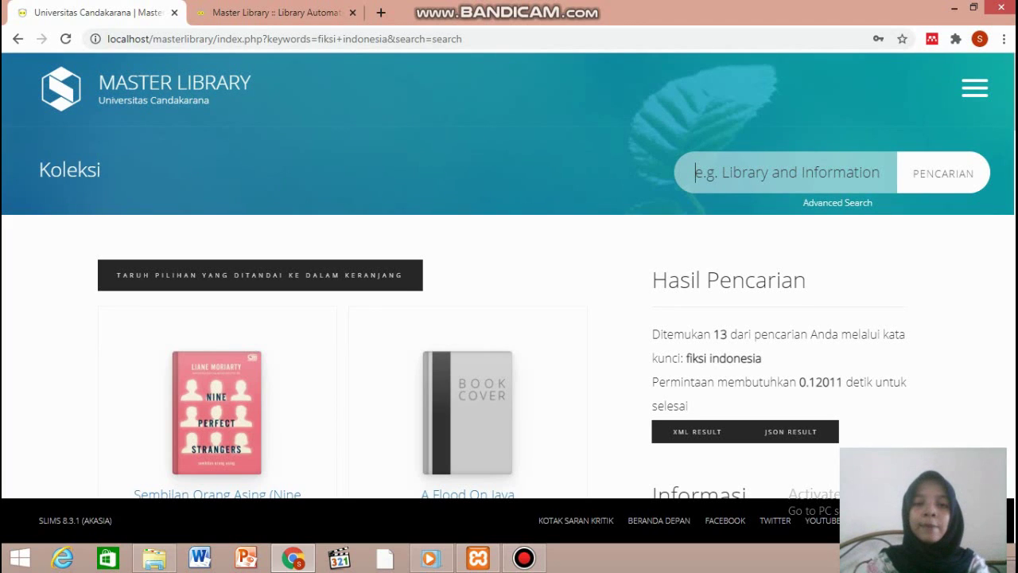
Step: Browse the found titles and open the detailed record of "Sembilan Orang Asing (Nine Perfect Strangers)"
{"action": "scroll", "coordinate": [509, 275], "scroll_direction": "down", "scroll_amount": 1}
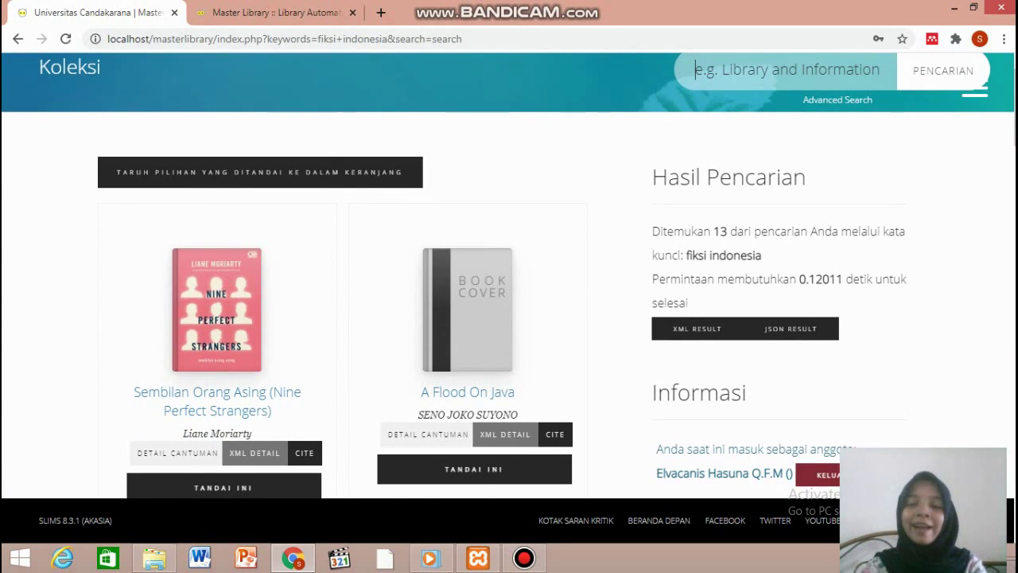
{"action": "scroll", "coordinate": [509, 276], "scroll_direction": "down", "scroll_amount": 1}
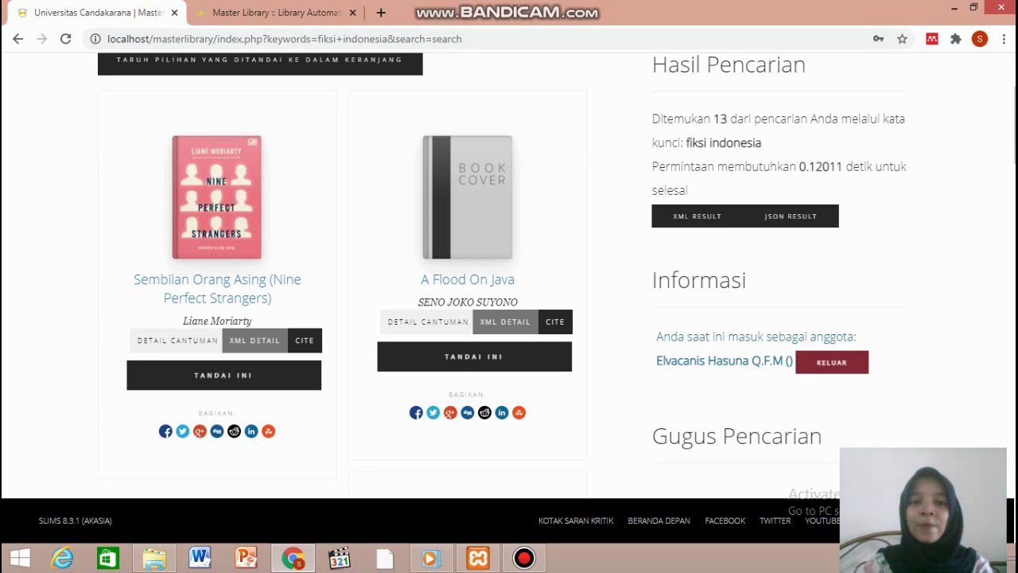
{"action": "scroll", "coordinate": [509, 275], "scroll_direction": "down", "scroll_amount": 3}
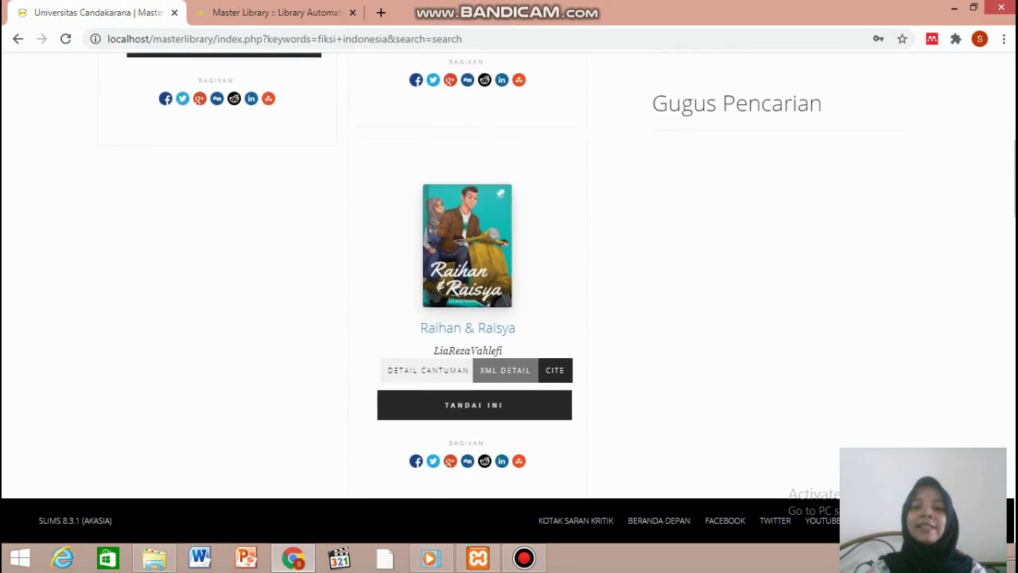
{"action": "scroll", "coordinate": [509, 275], "scroll_direction": "down", "scroll_amount": 3}
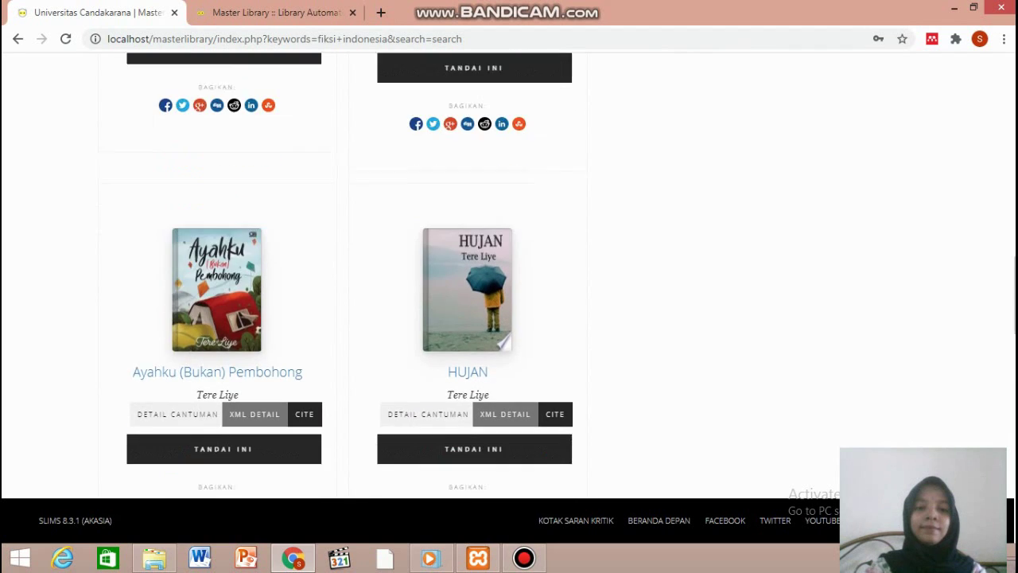
{"action": "scroll", "coordinate": [509, 276], "scroll_direction": "down", "scroll_amount": 3}
{"action": "scroll", "coordinate": [510, 275], "scroll_direction": "up", "scroll_amount": 6}
{"action": "scroll", "coordinate": [509, 275], "scroll_direction": "up", "scroll_amount": 3}
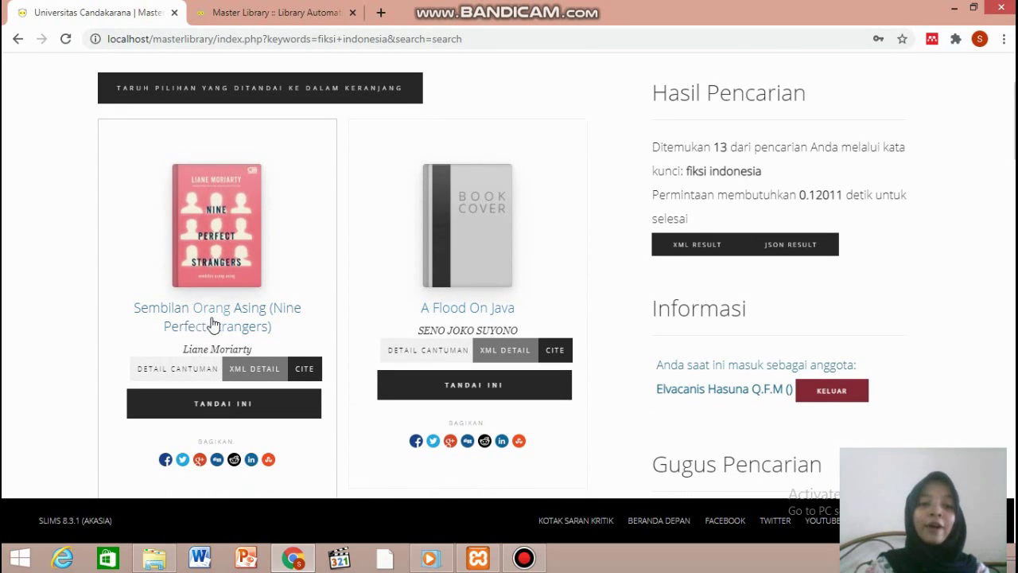
{"action": "left_click", "coordinate": [202, 374]}
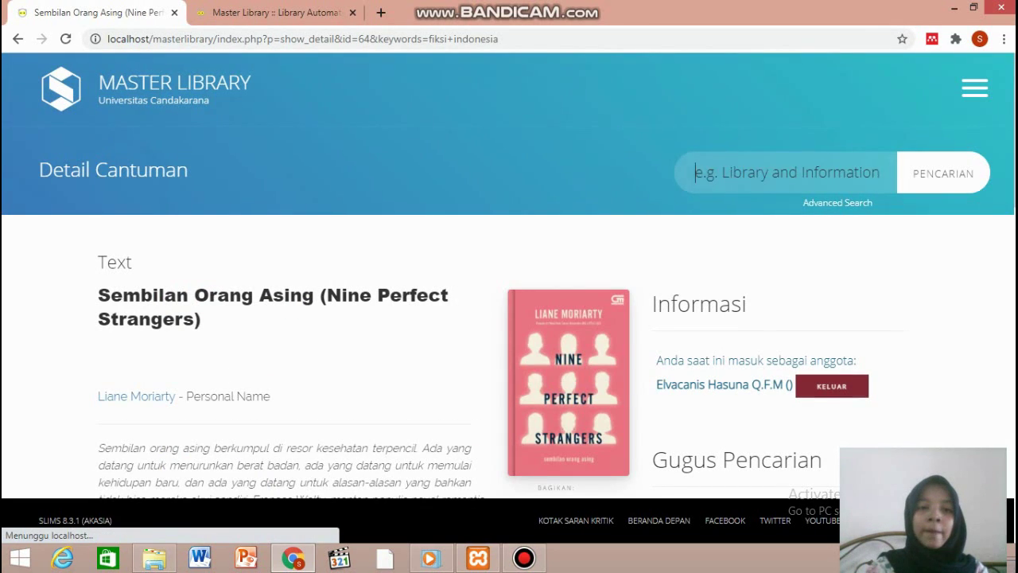
Step: Review the book's description, copy availability and detailed information, and highlight the item code A00001B
{"action": "scroll", "coordinate": [509, 318], "scroll_direction": "down", "scroll_amount": 1}
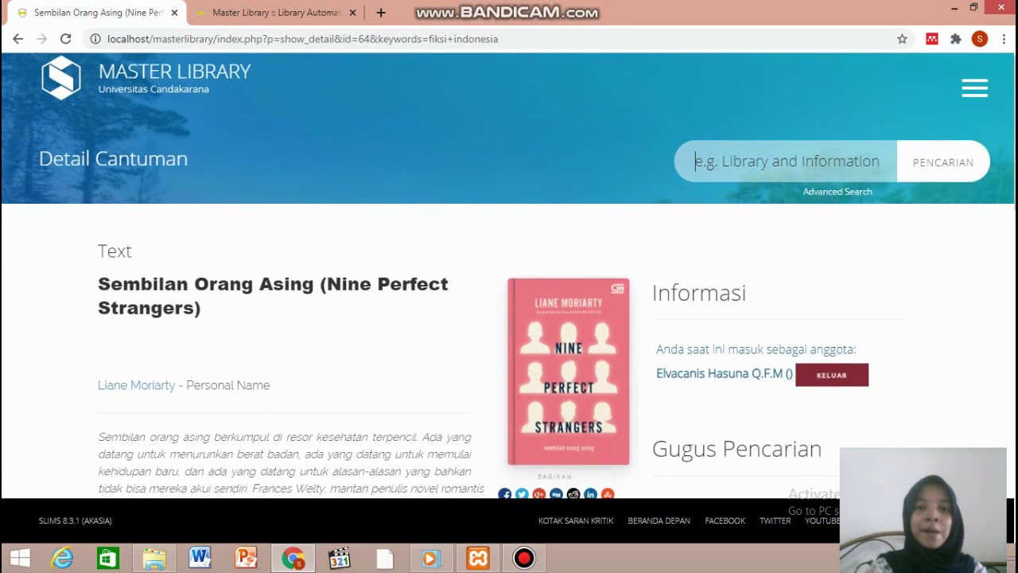
{"action": "scroll", "coordinate": [997, 200], "scroll_direction": "down", "scroll_amount": 2}
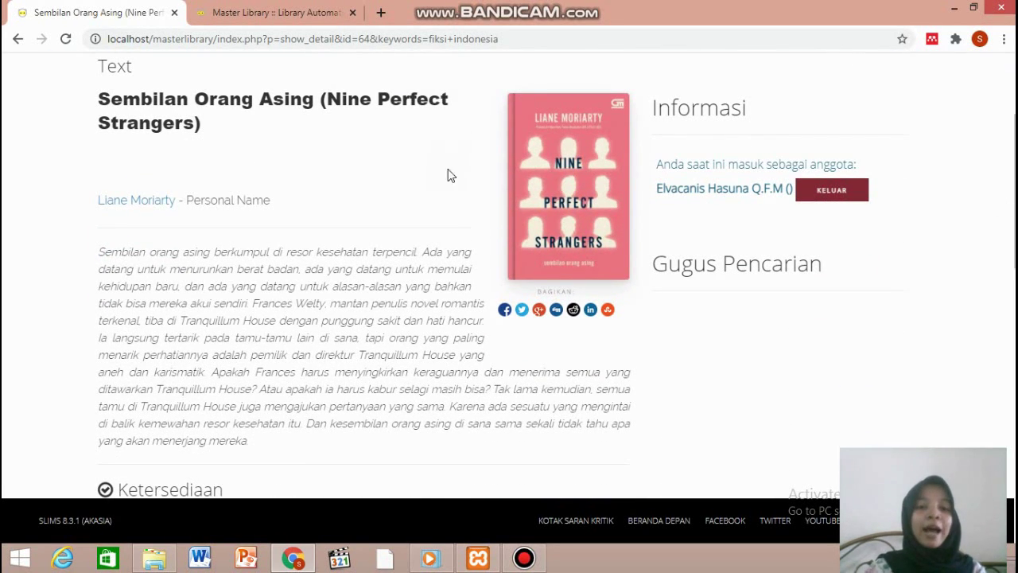
{"action": "scroll", "coordinate": [509, 318], "scroll_direction": "down", "scroll_amount": 5}
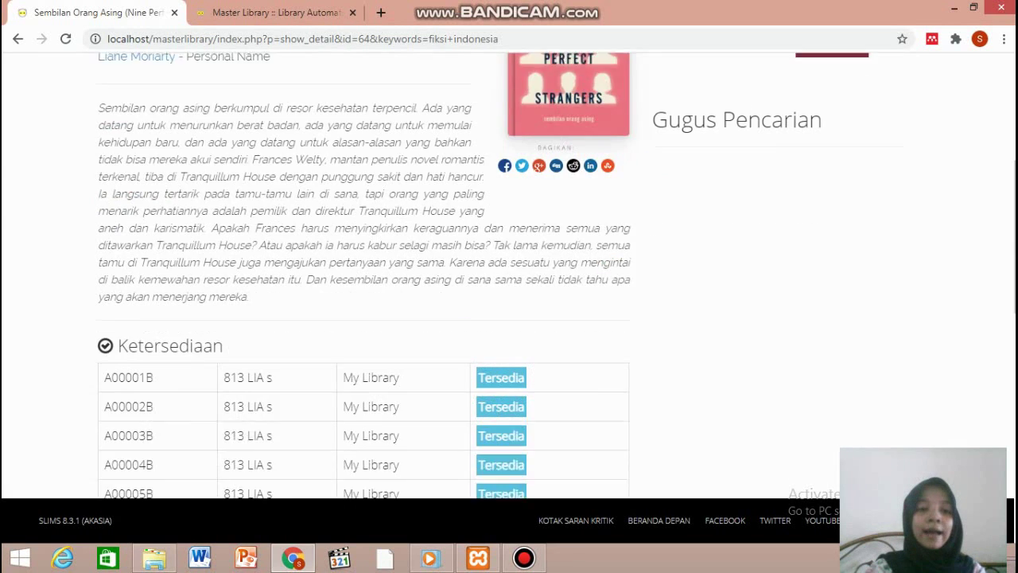
{"action": "scroll", "coordinate": [510, 318], "scroll_direction": "down", "scroll_amount": 1}
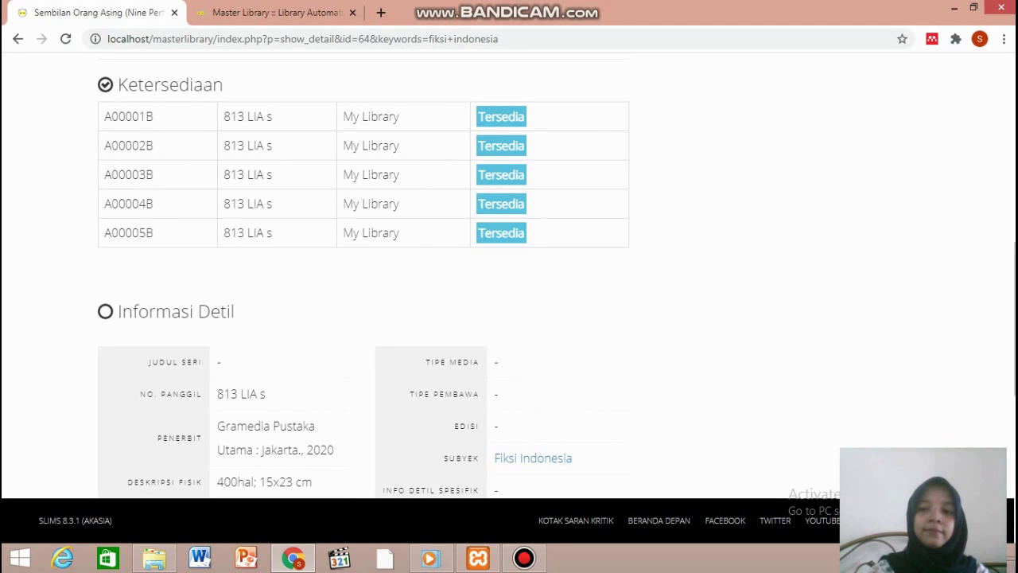
{"action": "left_click_drag", "start_coordinate": [1015, 275], "coordinate": [1015, 120]}
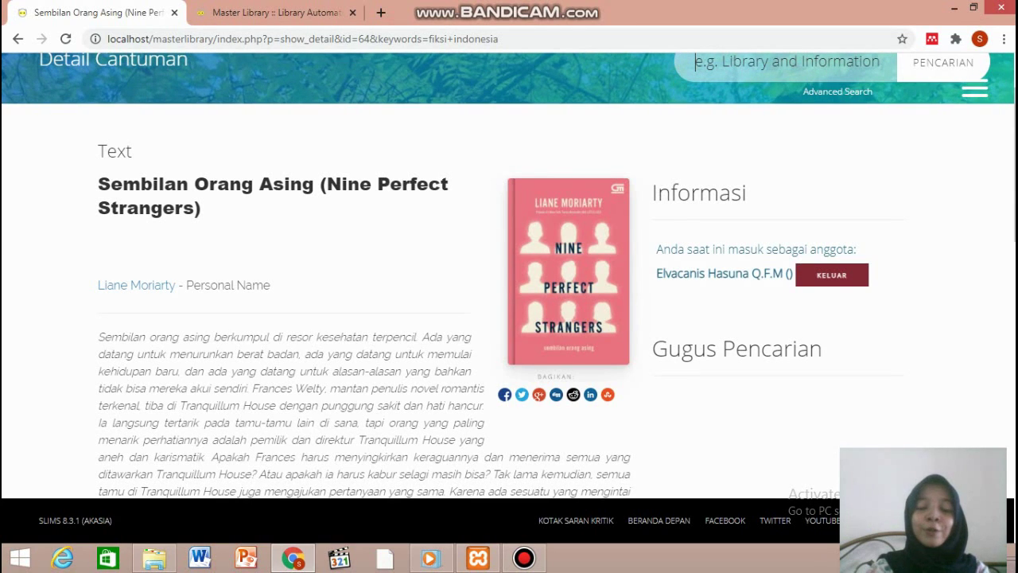
{"action": "scroll", "coordinate": [573, 319], "scroll_direction": "down", "scroll_amount": 5}
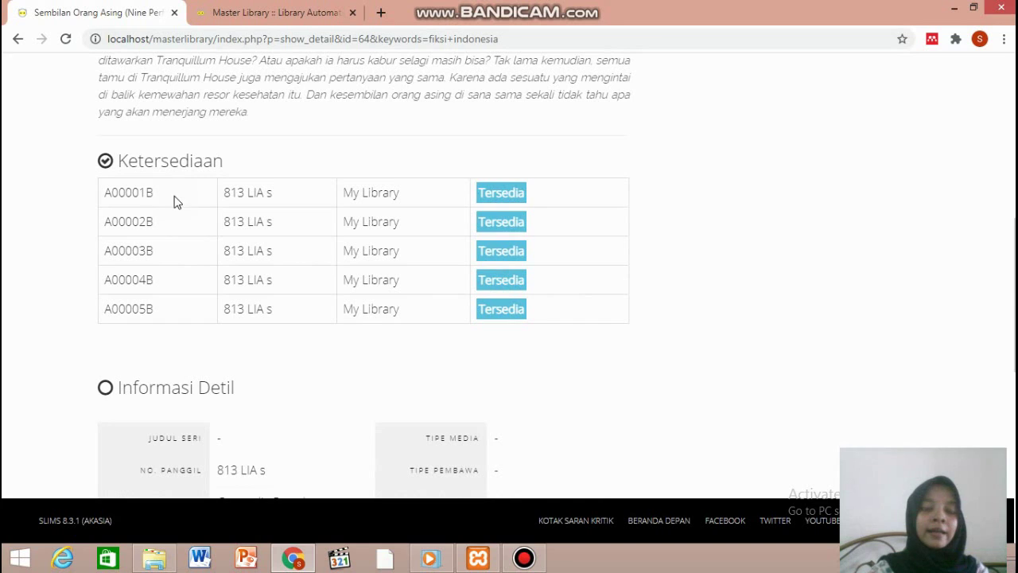
{"action": "left_click_drag", "start_coordinate": [176, 199], "coordinate": [98, 198]}
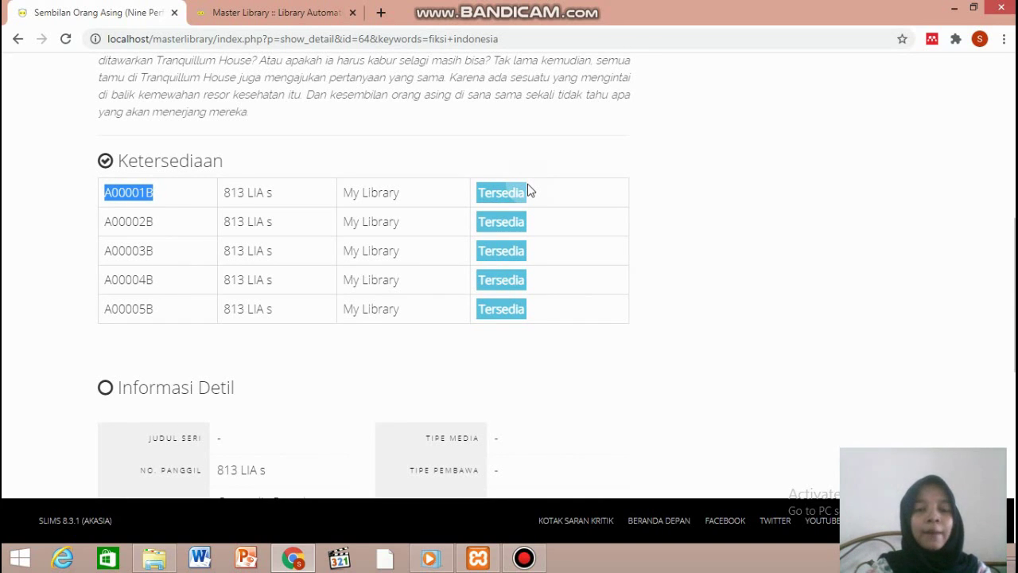
Step: Switch to the library admin page and start a circulation transaction for the student member using their member ID
{"action": "left_click", "coordinate": [300, 14]}
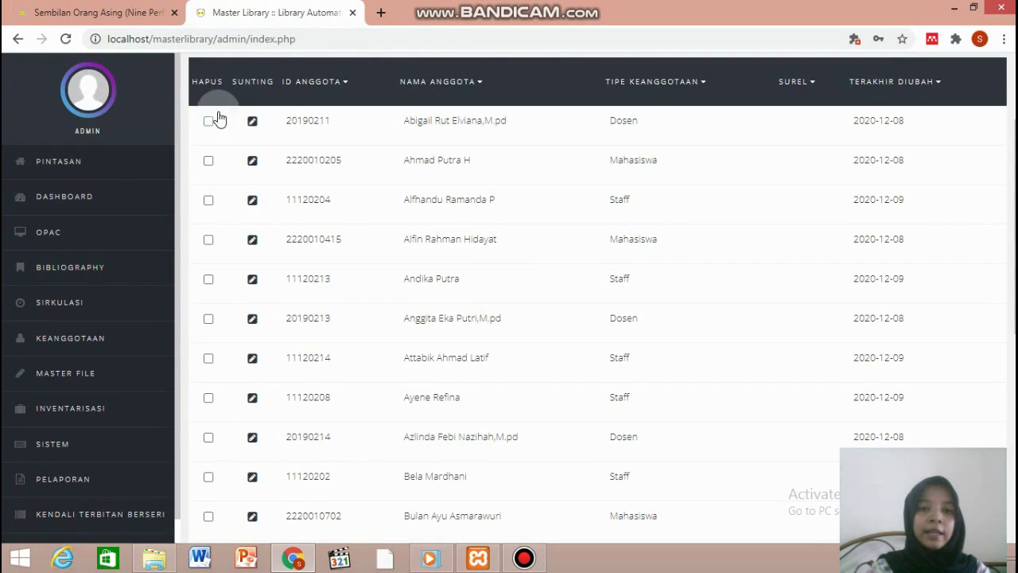
{"action": "left_click", "coordinate": [79, 307]}
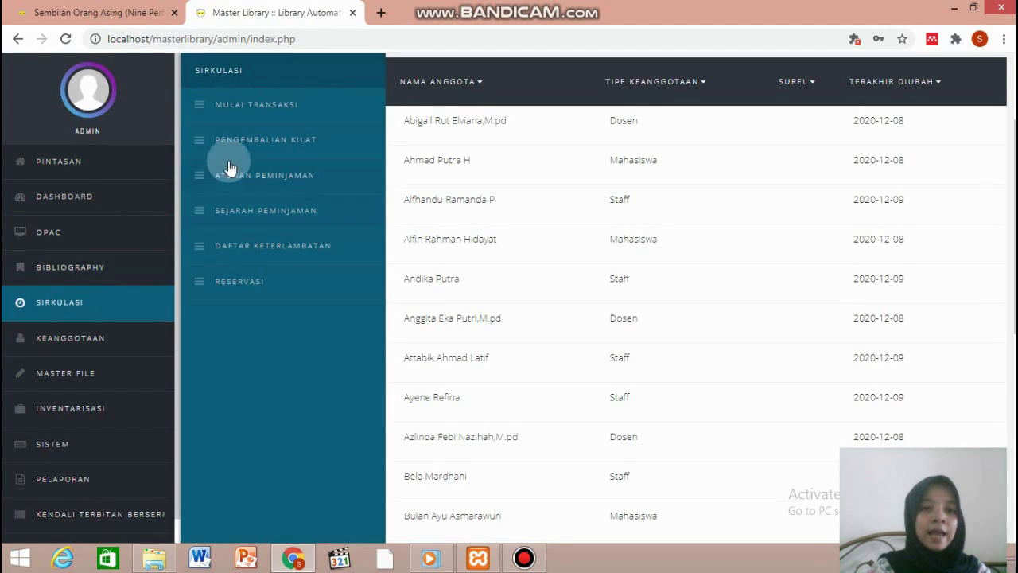
{"action": "left_click", "coordinate": [259, 107]}
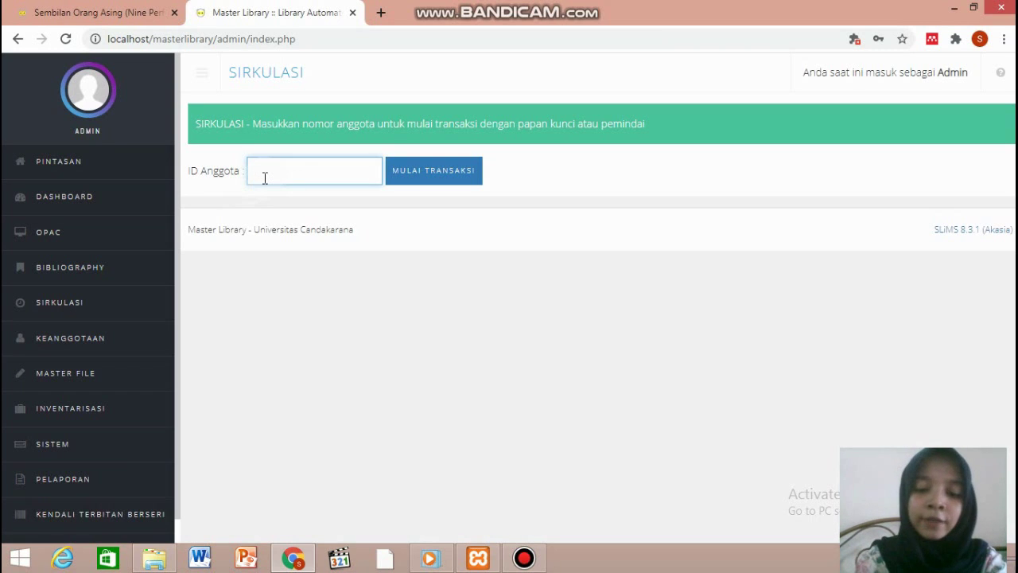
{"action": "type", "text": "222001070"}
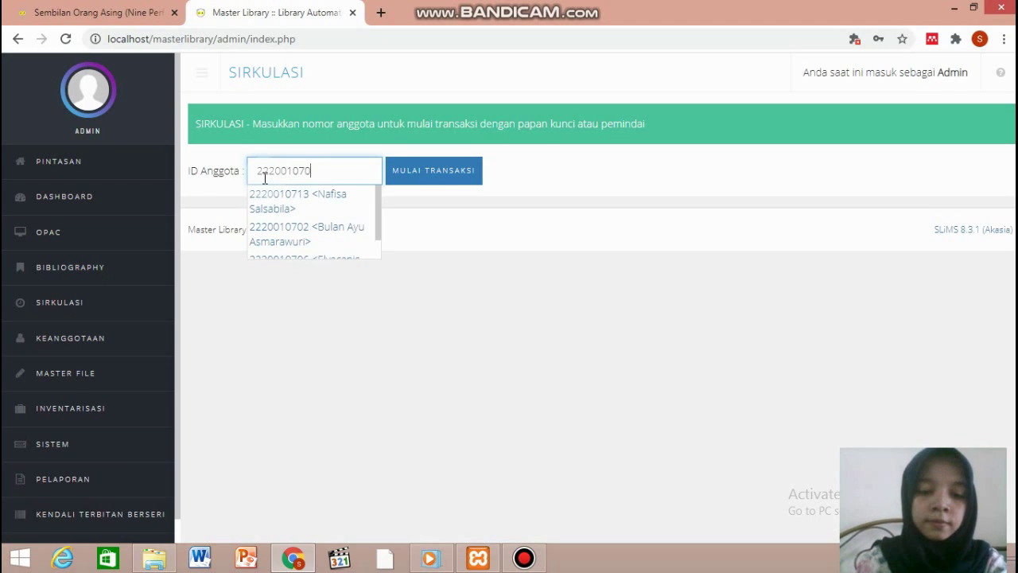
{"action": "type", "text": "06"}
{"action": "key", "text": "BackSpace"}
{"action": "type", "text": "6"}
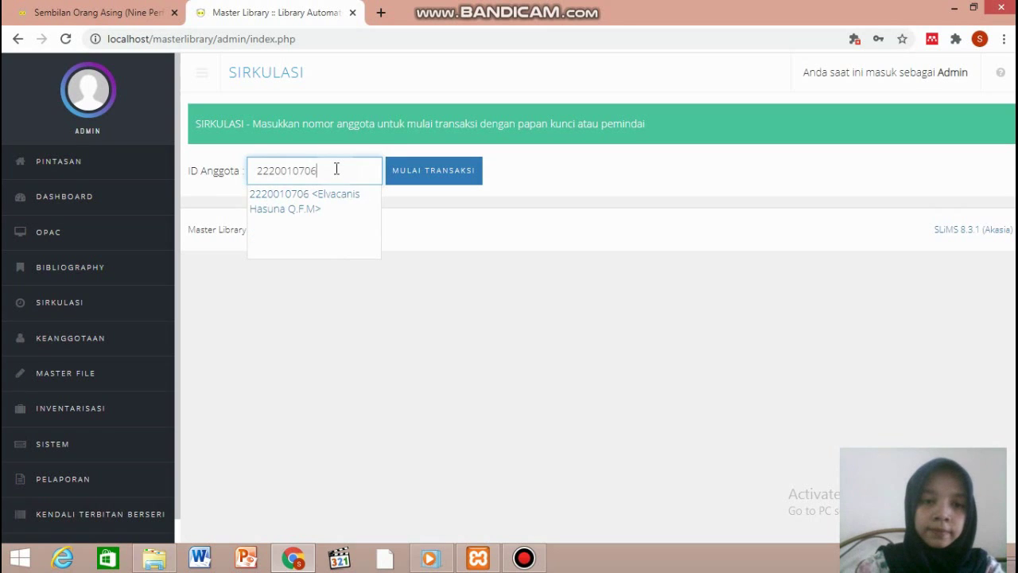
{"action": "left_click", "coordinate": [348, 207]}
{"action": "left_click", "coordinate": [403, 178]}
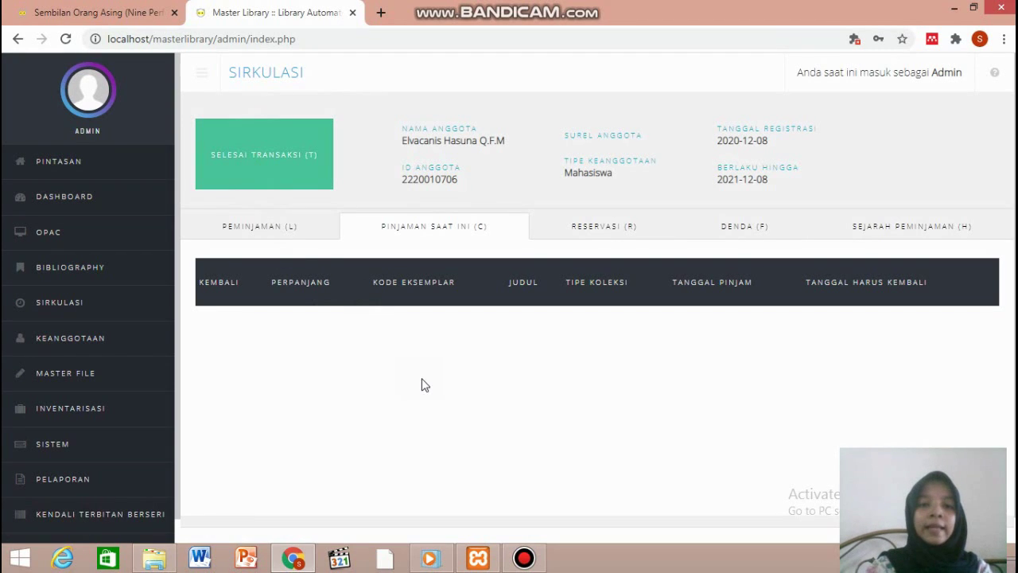
Step: Review the member's loan entry form, current loans, reservations, fines and loan history in the circulation transaction
{"action": "left_click", "coordinate": [293, 239]}
{"action": "left_click", "coordinate": [442, 237]}
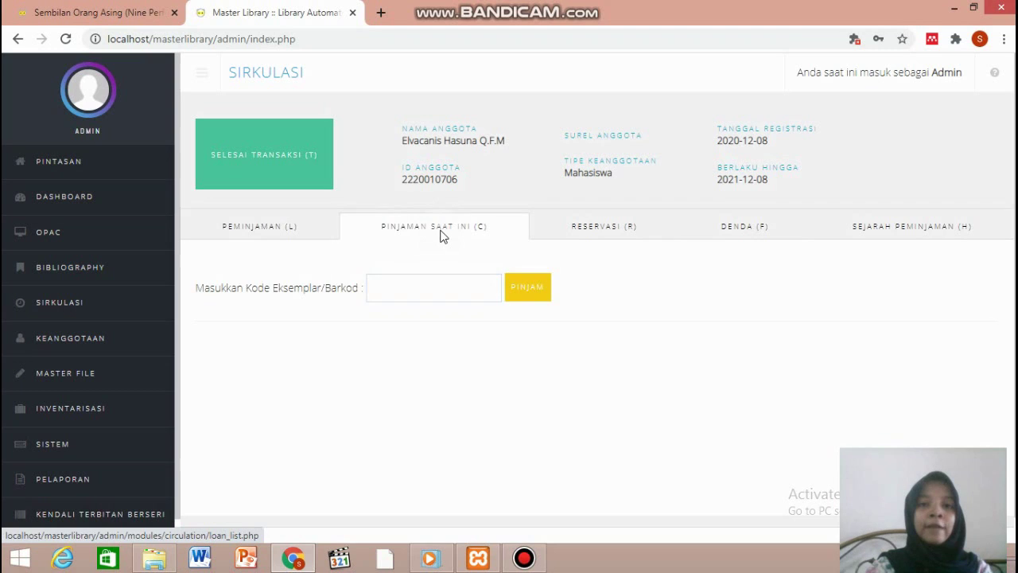
{"action": "left_click", "coordinate": [579, 237]}
{"action": "left_click", "coordinate": [712, 235]}
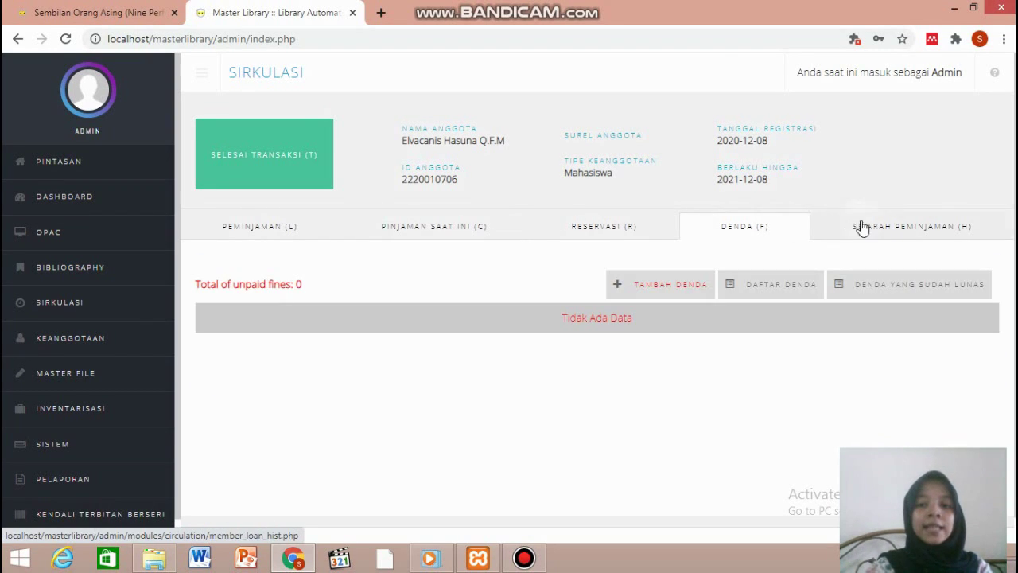
{"action": "left_click", "coordinate": [884, 228]}
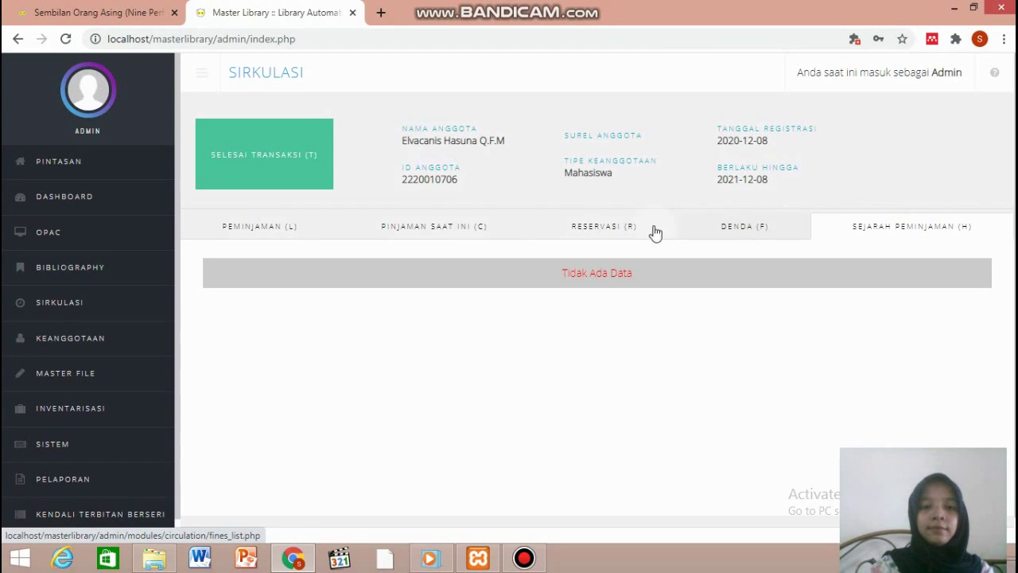
Step: Lend the copy with item code A00001B to the member and finish the transaction
{"action": "left_click", "coordinate": [272, 231]}
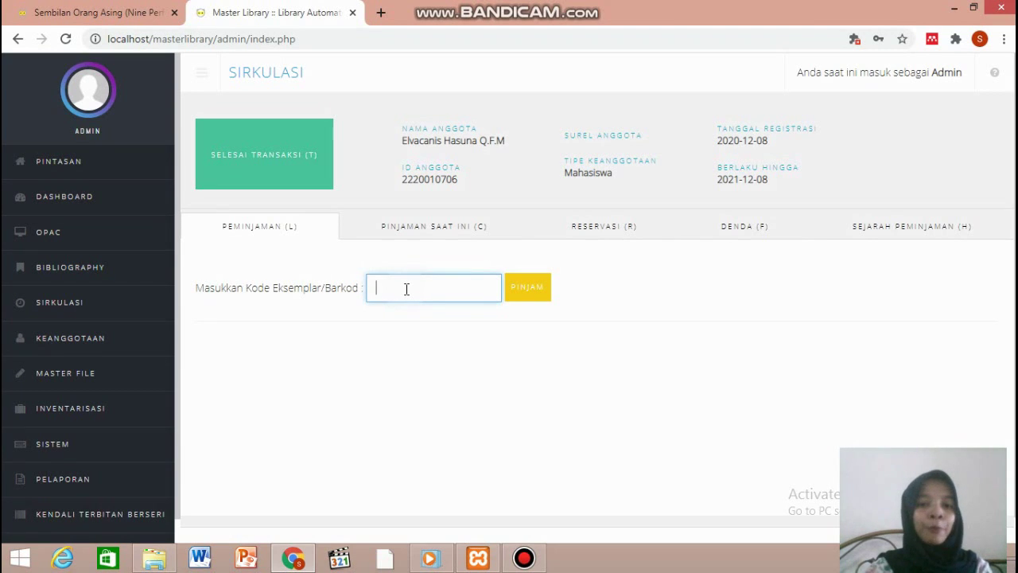
{"action": "type", "text": "A00001B"}
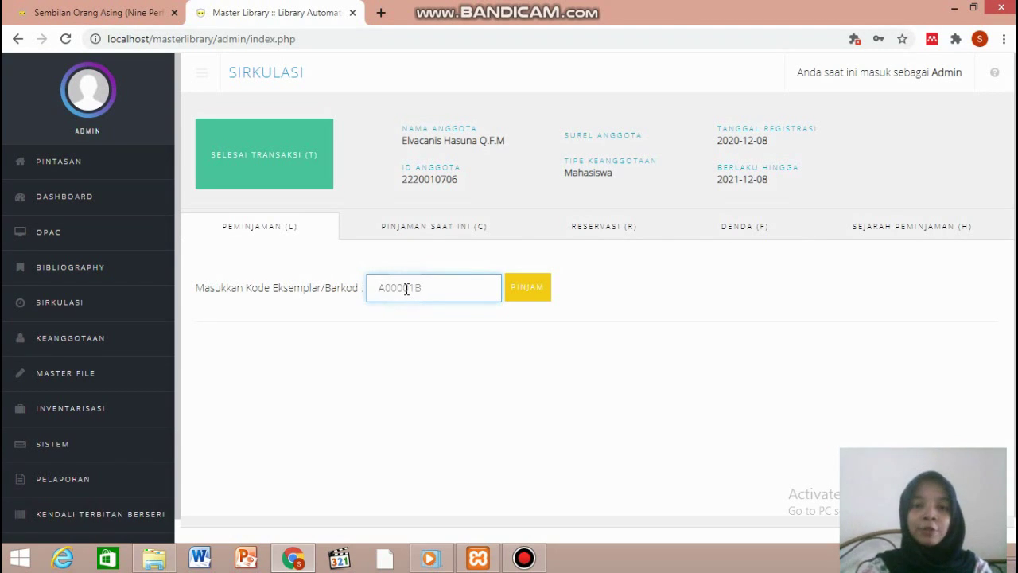
{"action": "left_click", "coordinate": [533, 295]}
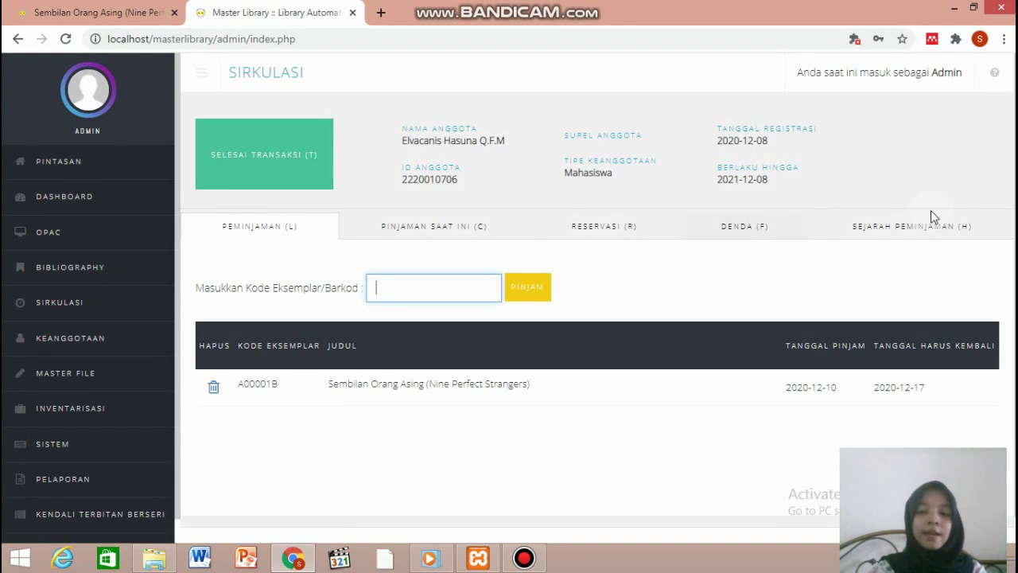
{"action": "scroll", "coordinate": [598, 298], "scroll_direction": "down", "scroll_amount": 1}
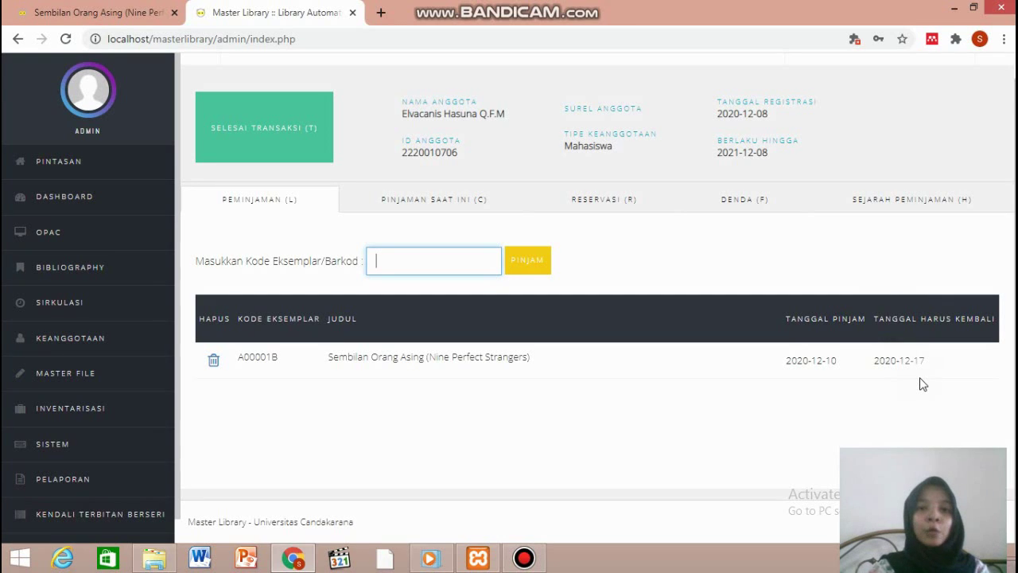
{"action": "scroll", "coordinate": [923, 462], "scroll_direction": "up", "scroll_amount": 1}
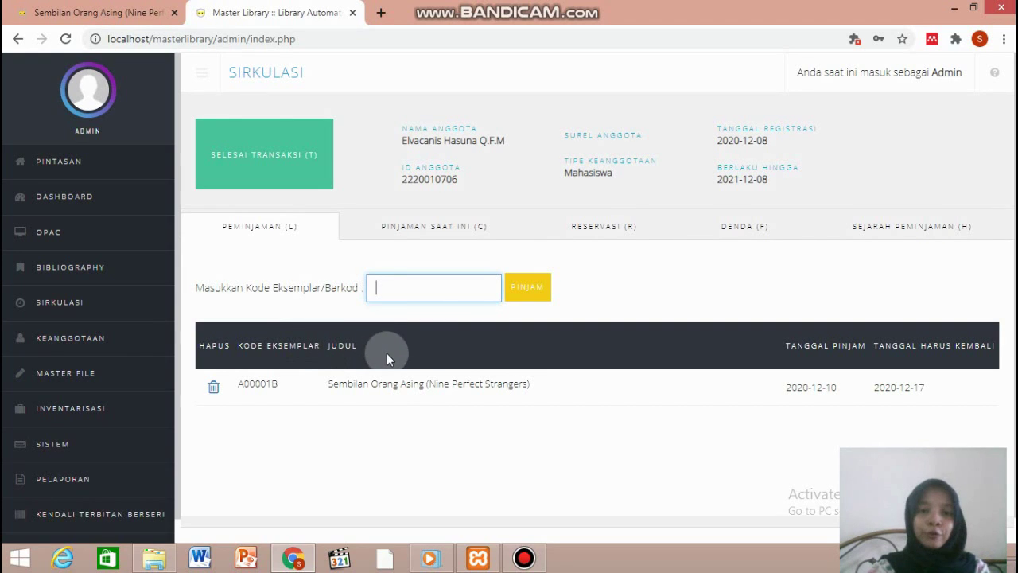
{"action": "left_click", "coordinate": [288, 169]}
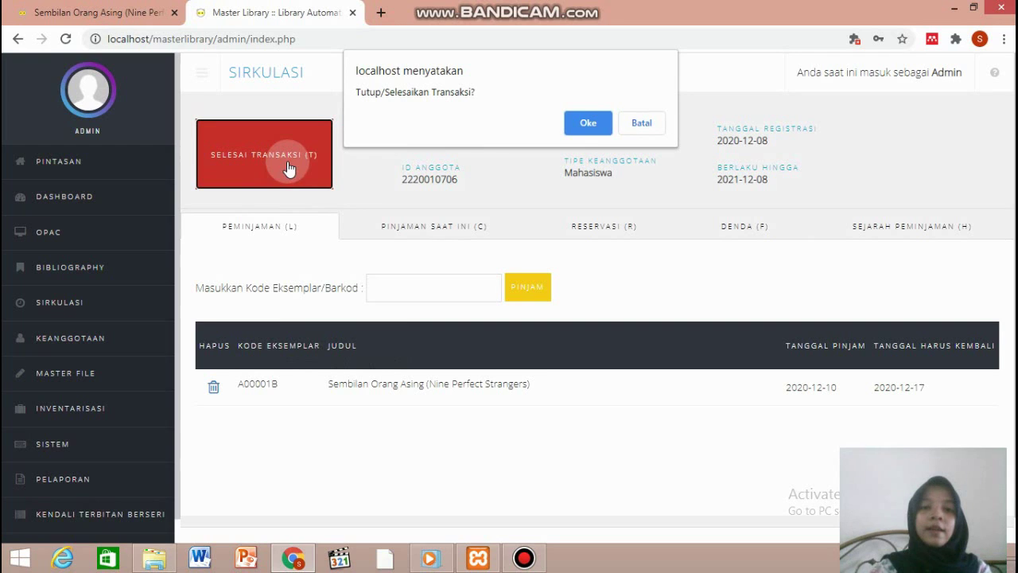
{"action": "left_click", "coordinate": [586, 127]}
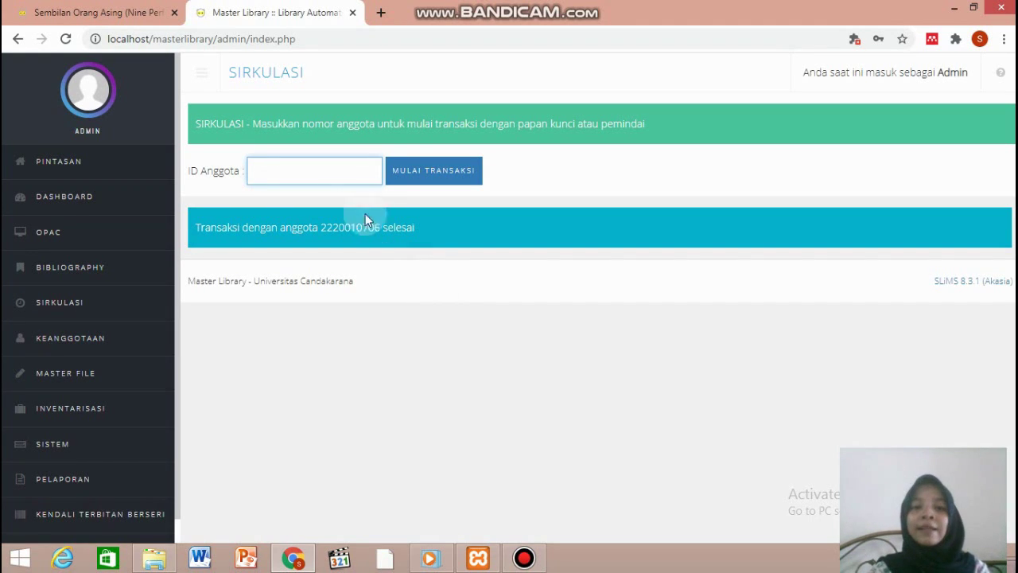
Step: Return to the book's catalogue record, reload it and check the availability of its copies
{"action": "left_click", "coordinate": [137, 18]}
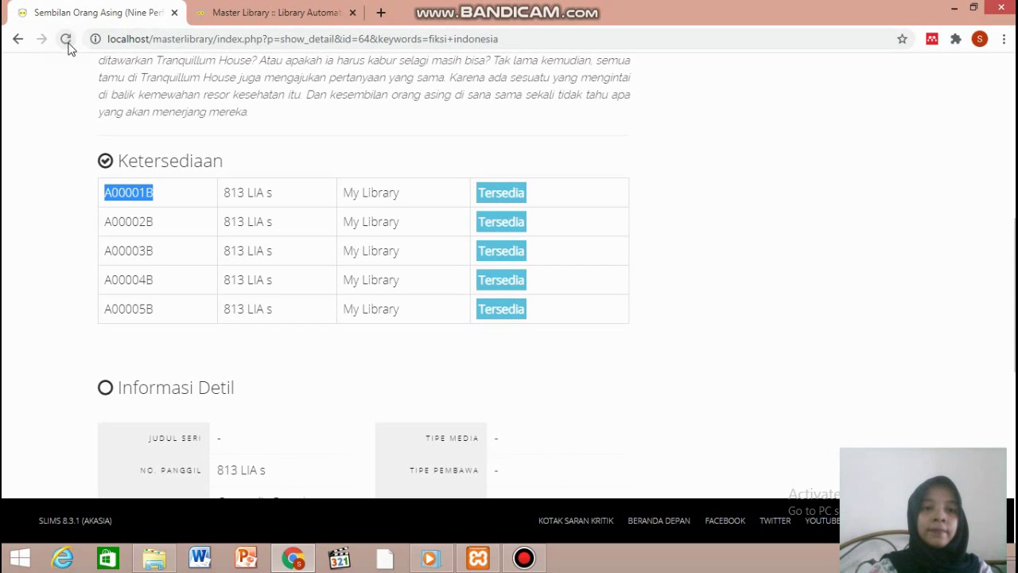
{"action": "left_click", "coordinate": [67, 40]}
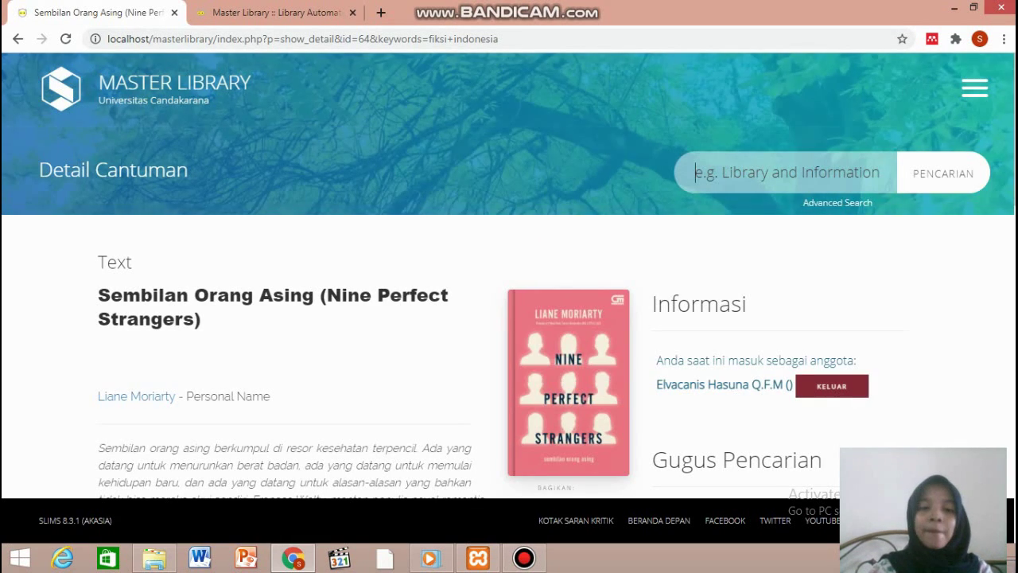
{"action": "scroll", "coordinate": [769, 211], "scroll_direction": "down", "scroll_amount": 7}
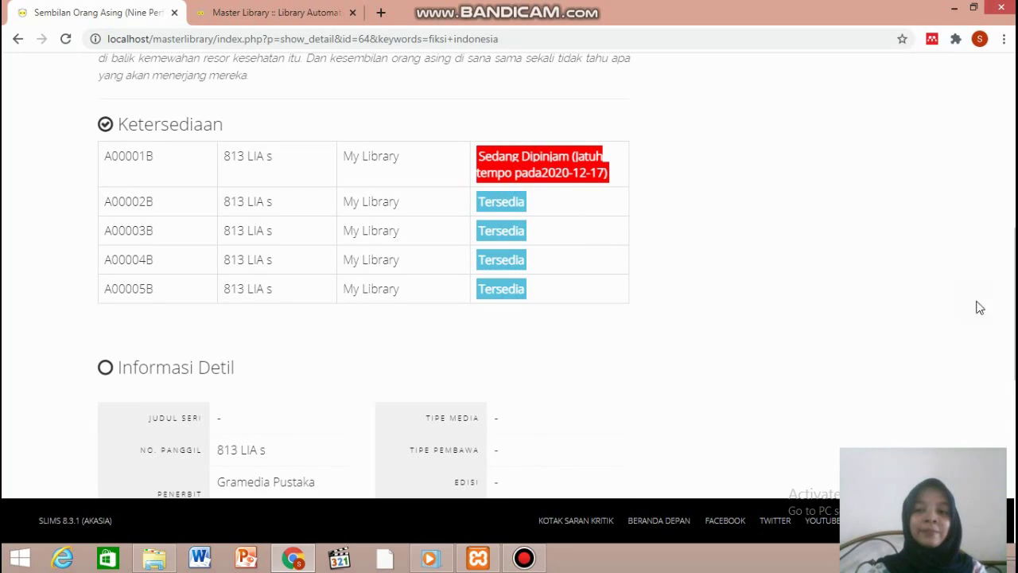
{"action": "scroll", "coordinate": [881, 287], "scroll_direction": "up", "scroll_amount": 8}
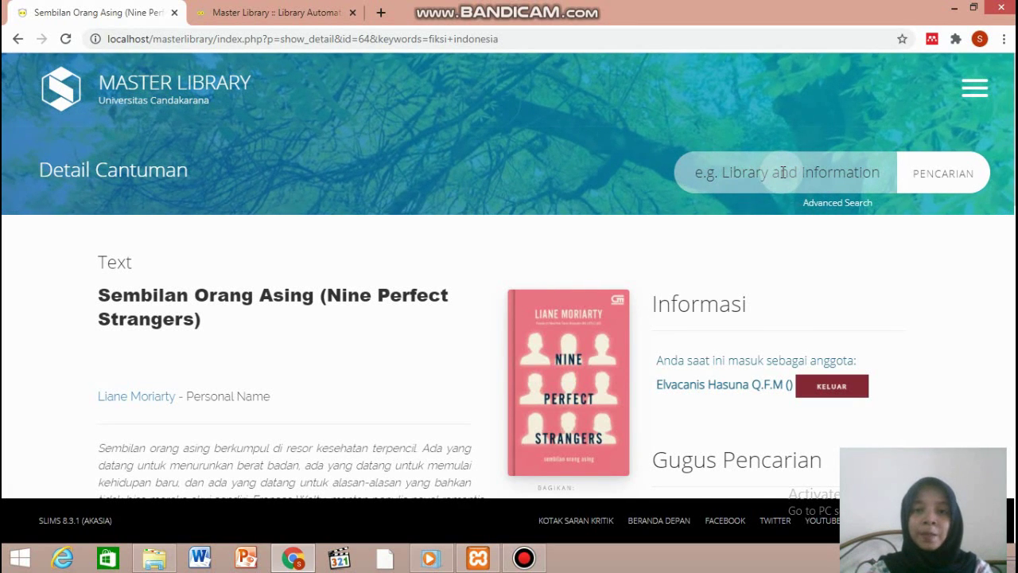
Step: Search the catalogue for "ilmu hukum"
{"action": "left_click", "coordinate": [783, 172]}
{"action": "type", "text": "ilm"}
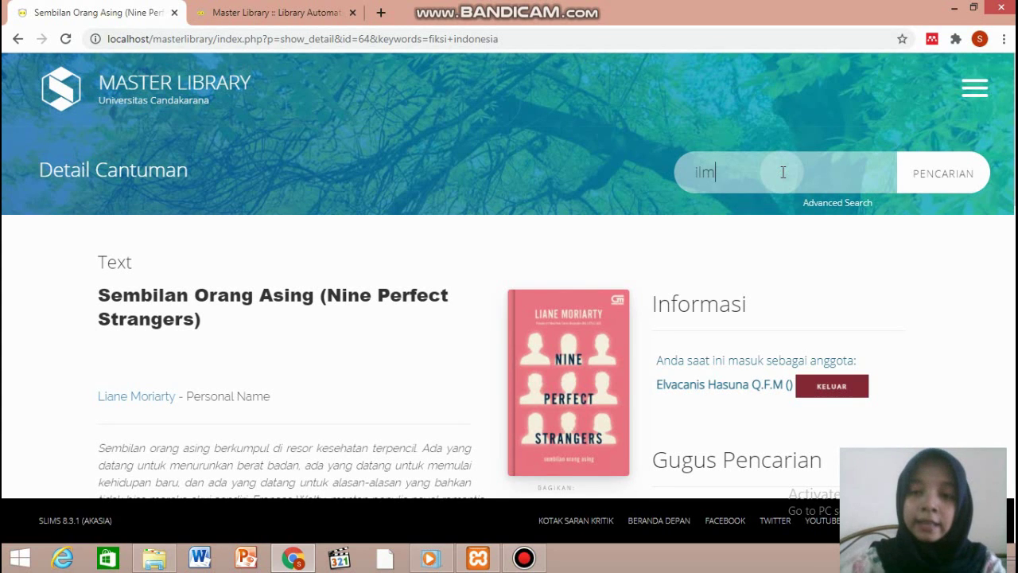
{"action": "type", "text": "u su"}
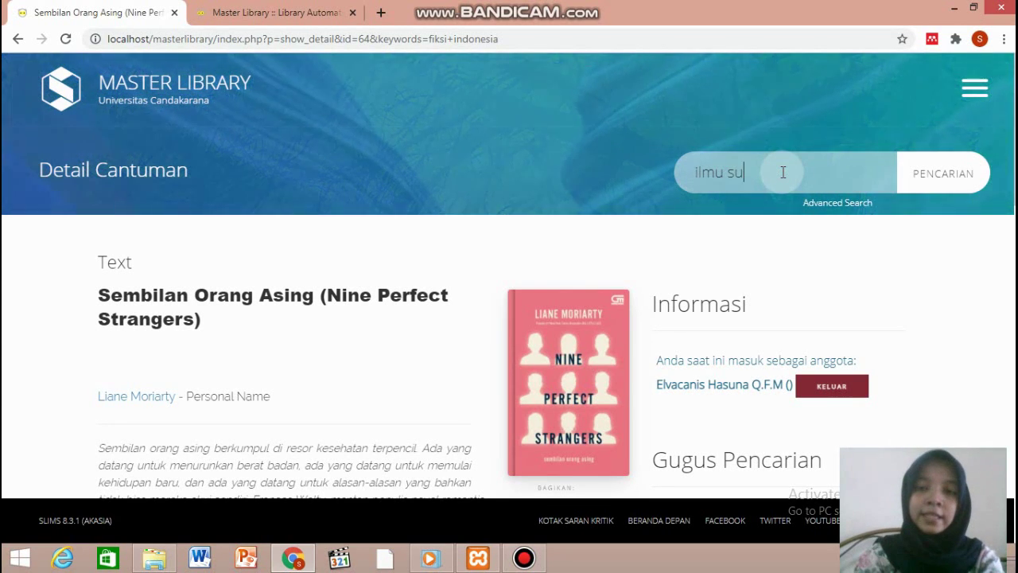
{"action": "key", "text": "BackSpace"}
{"action": "key", "text": "BackSpace"}
{"action": "type", "text": "hukum"}
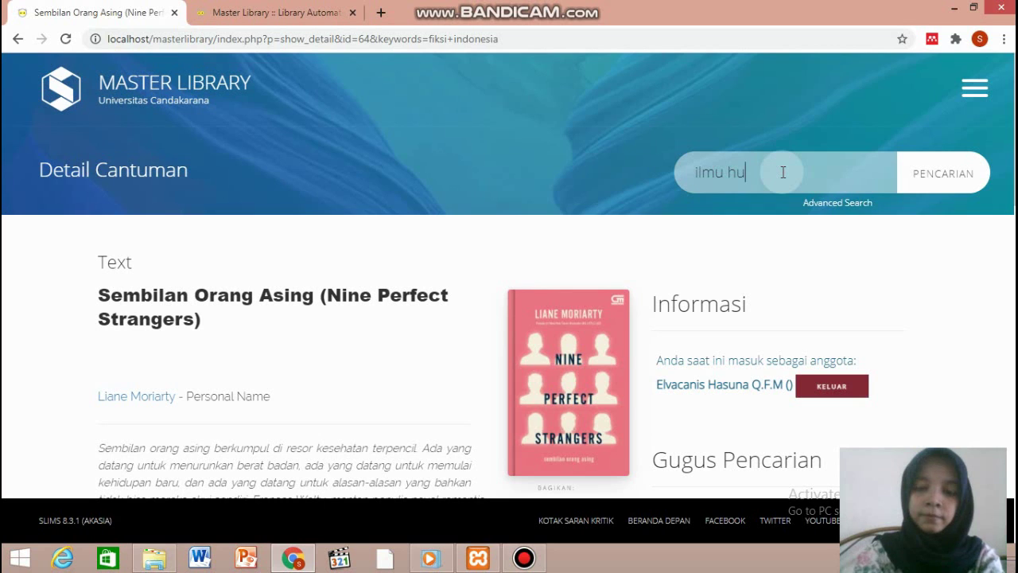
{"action": "key", "text": "Return"}
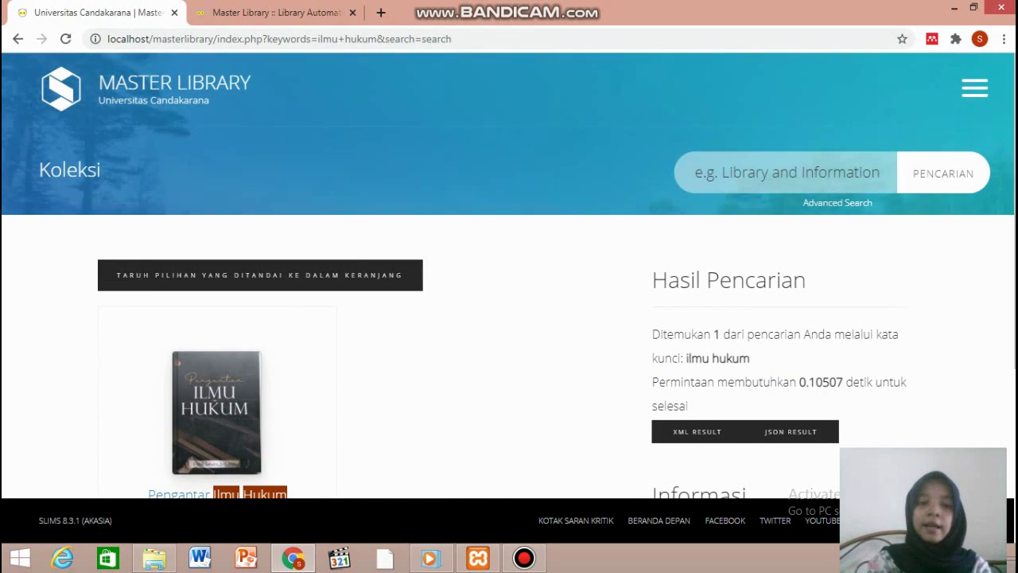
Step: Open the detailed record of "Pengantar Ilmu Hukum" and review its description, copy availability and details
{"action": "scroll", "coordinate": [1012, 178], "scroll_direction": "down", "scroll_amount": 1}
{"action": "scroll", "coordinate": [509, 276], "scroll_direction": "down", "scroll_amount": 2}
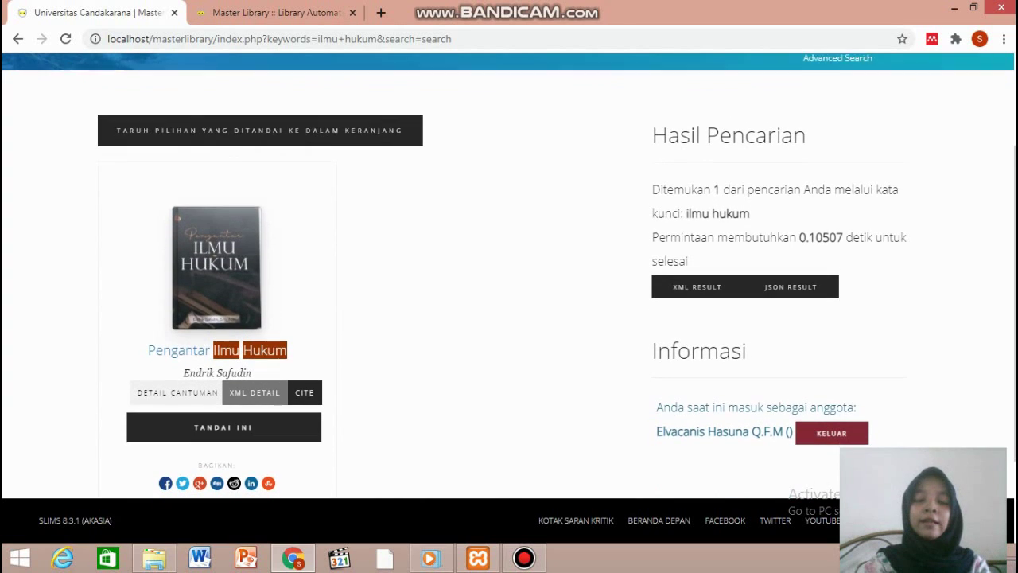
{"action": "left_click", "coordinate": [206, 390]}
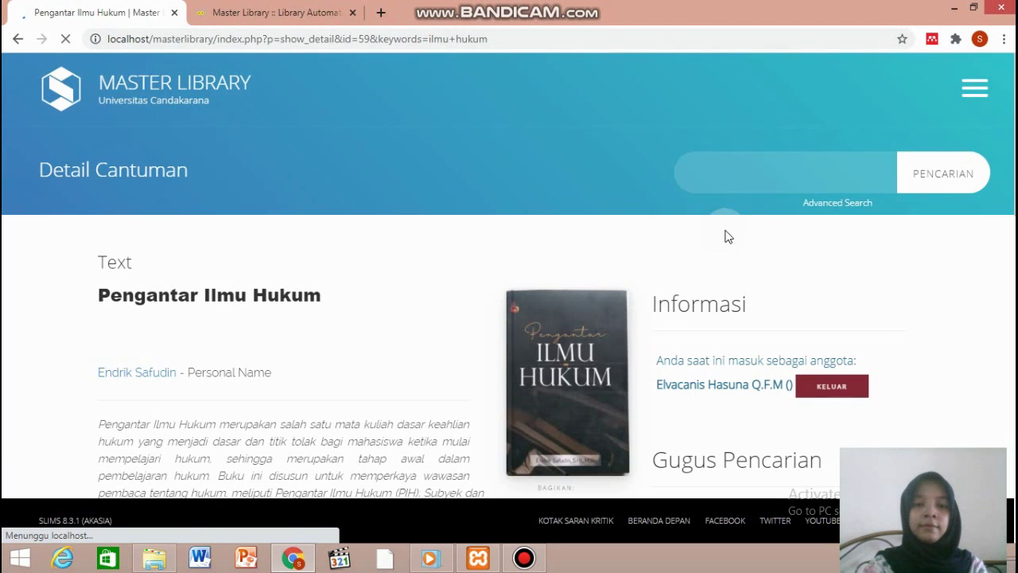
{"action": "scroll", "coordinate": [509, 275], "scroll_direction": "down", "scroll_amount": 5}
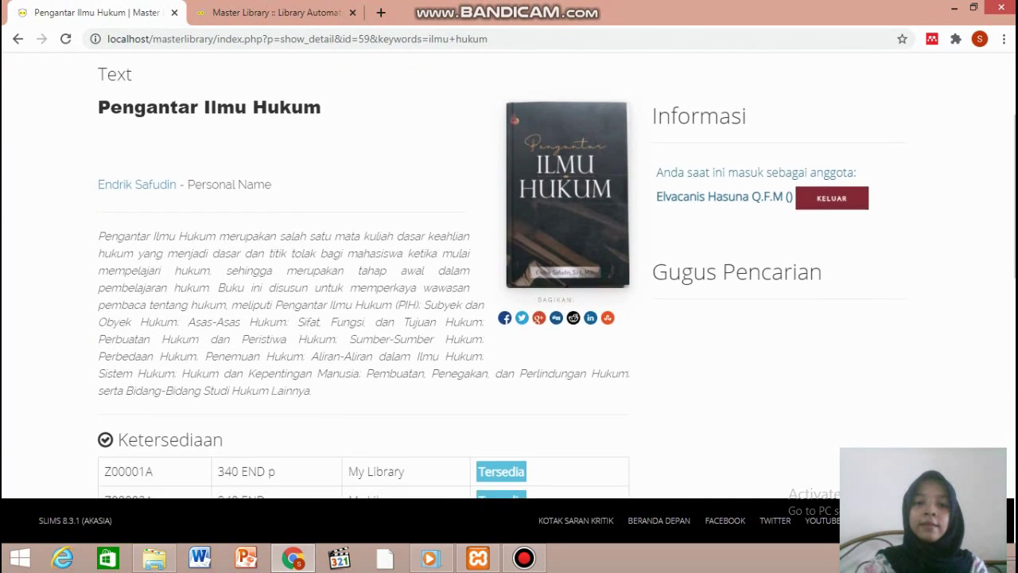
{"action": "scroll", "coordinate": [363, 275], "scroll_direction": "down", "scroll_amount": 3}
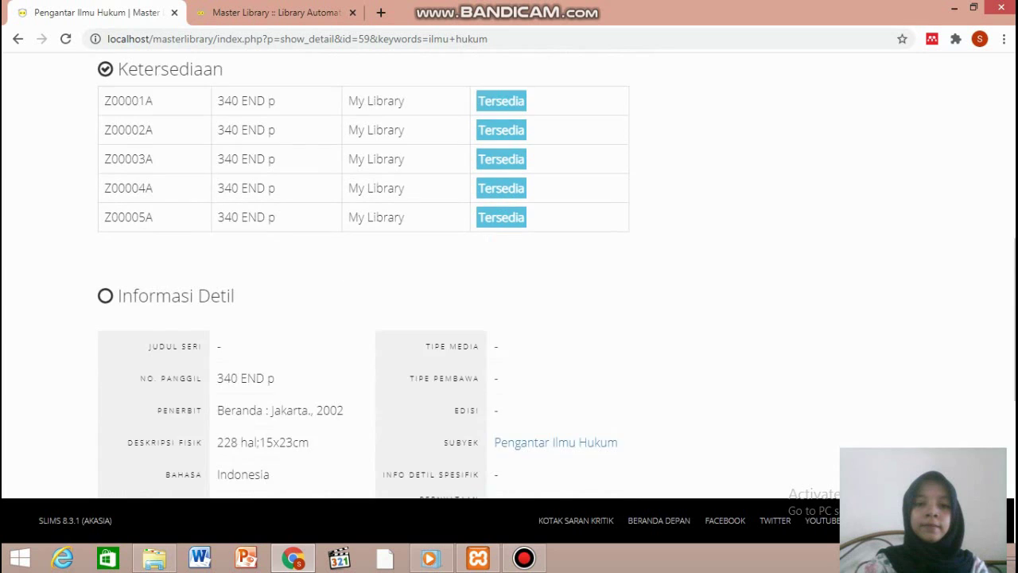
Step: Look over the record's details and copy the item code Z00001A from its availability list
{"action": "scroll", "coordinate": [364, 275], "scroll_direction": "down", "scroll_amount": 1}
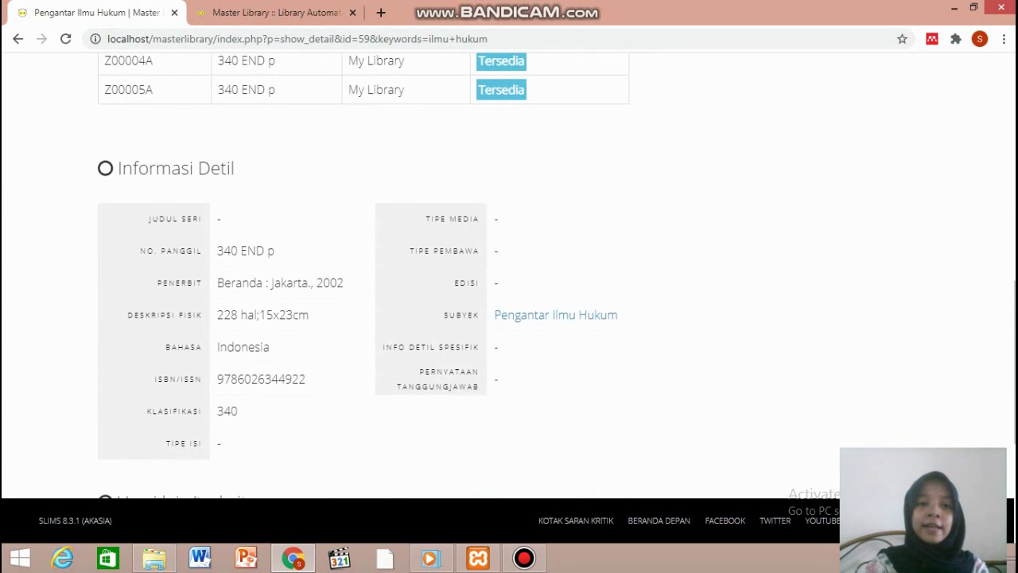
{"action": "scroll", "coordinate": [364, 276], "scroll_direction": "up", "scroll_amount": 4}
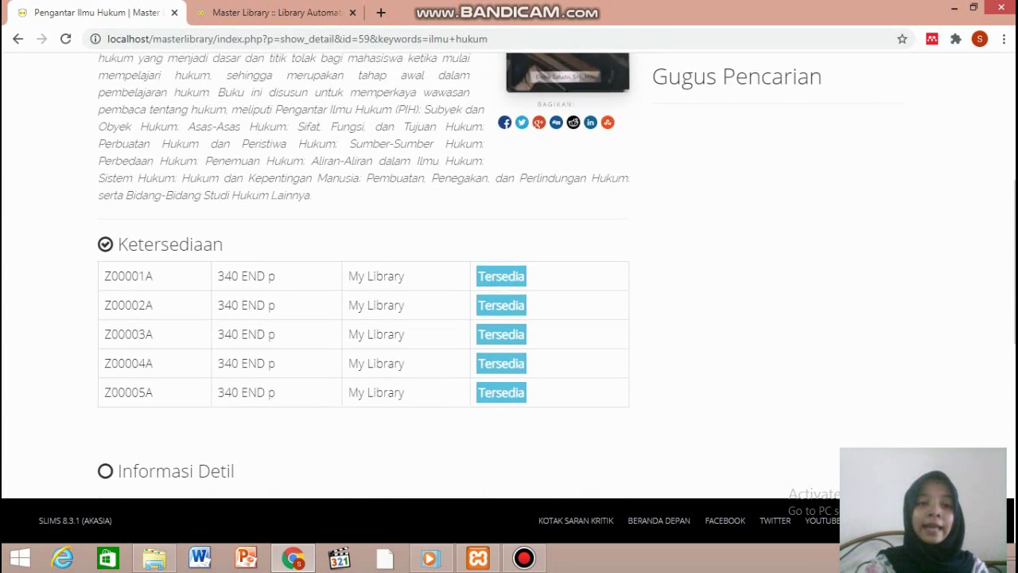
{"action": "scroll", "coordinate": [483, 275], "scroll_direction": "up", "scroll_amount": 3}
{"action": "scroll", "coordinate": [920, 238], "scroll_direction": "down", "scroll_amount": 3}
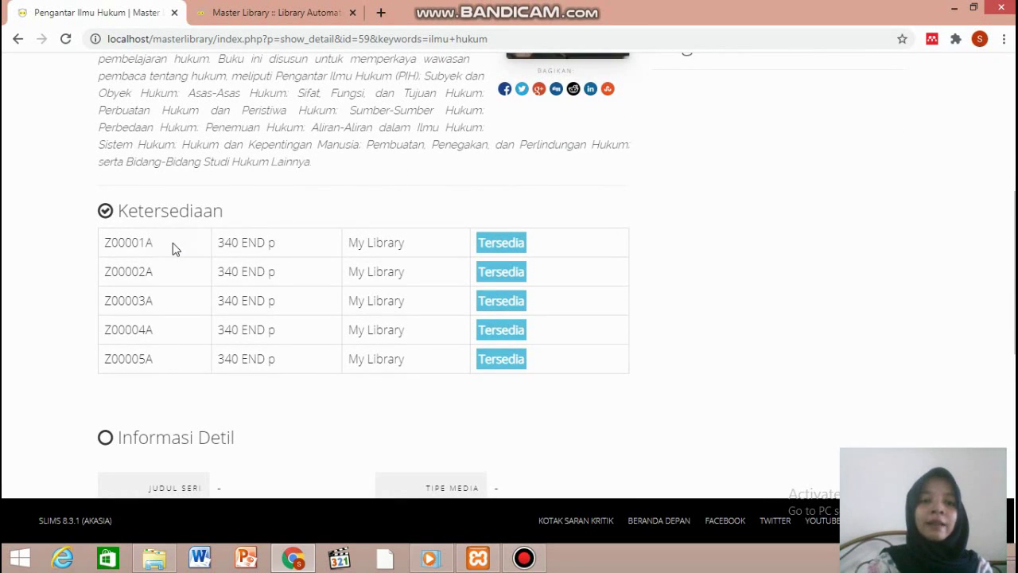
{"action": "left_click_drag", "start_coordinate": [173, 244], "coordinate": [102, 249]}
{"action": "key", "text": "ctrl+c"}
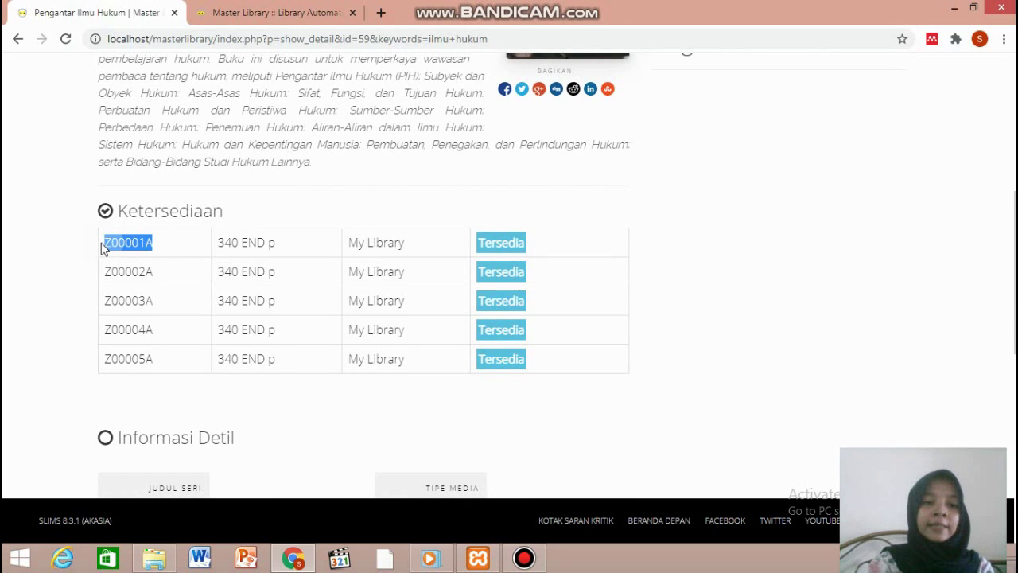
Step: Switch to the admin circulation page and start a transaction using the member's ID
{"action": "left_click", "coordinate": [244, 8]}
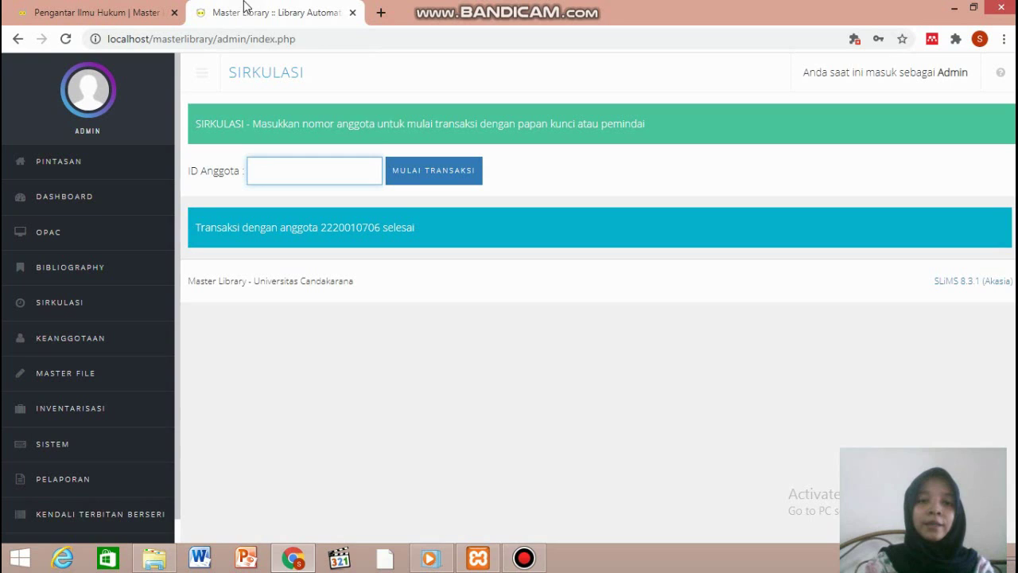
{"action": "left_click", "coordinate": [291, 167]}
{"action": "type", "text": "2220010"}
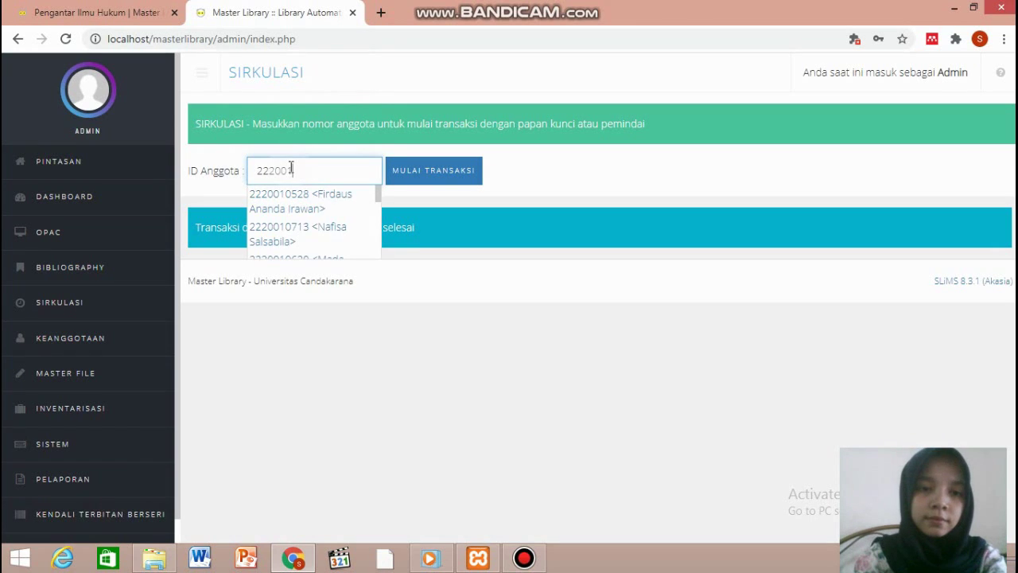
{"action": "type", "text": "706"}
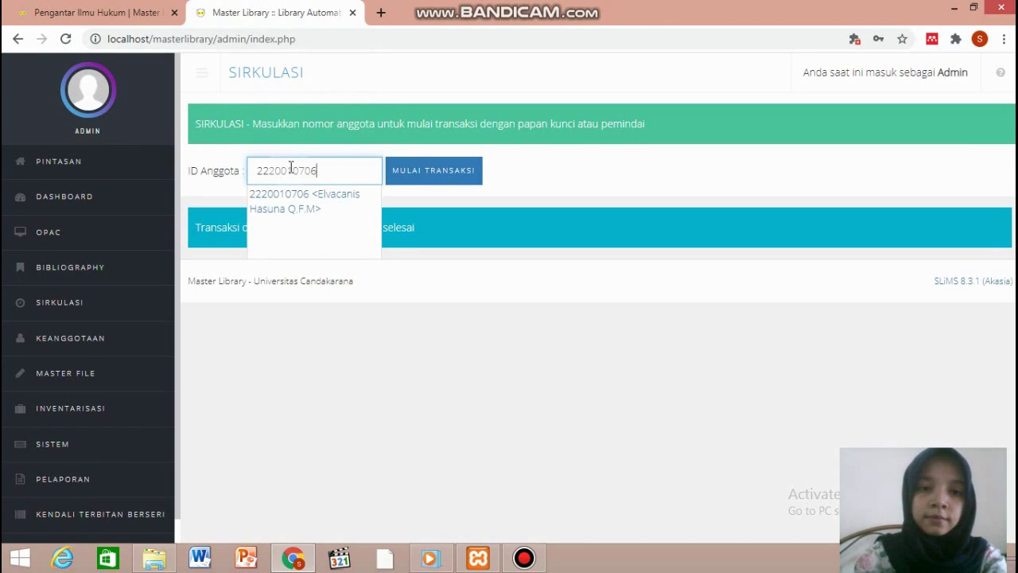
{"action": "left_click", "coordinate": [324, 206]}
{"action": "left_click", "coordinate": [422, 170]}
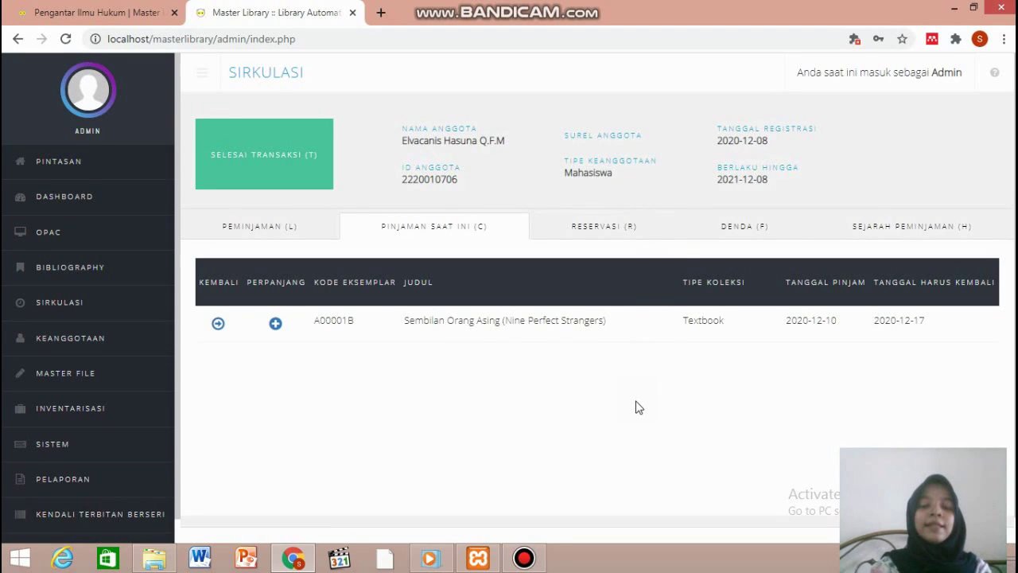
{"action": "left_click", "coordinate": [581, 287]}
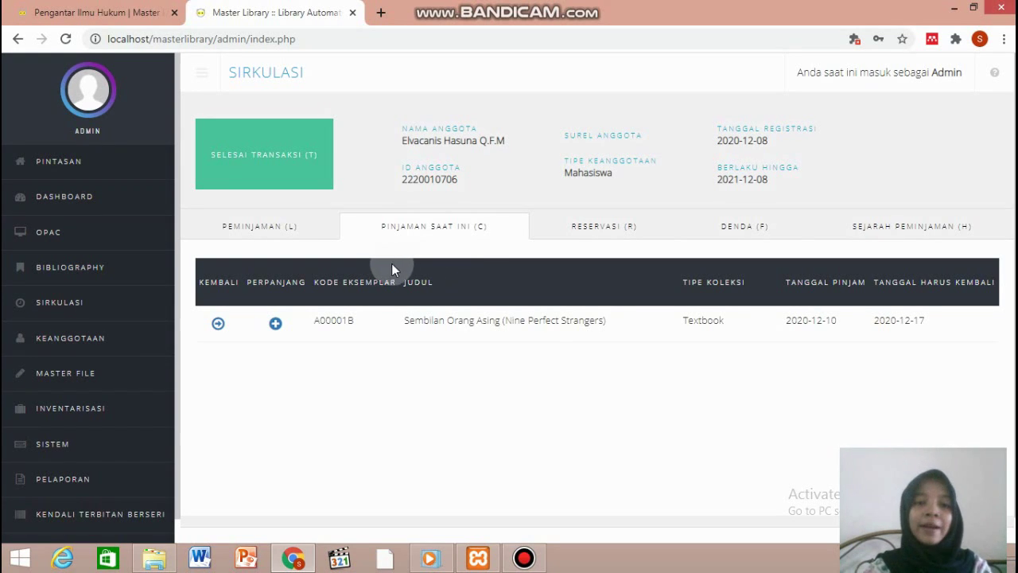
Step: Lend the copy with item code Z00001A to the member and finish the transaction
{"action": "left_click", "coordinate": [283, 232]}
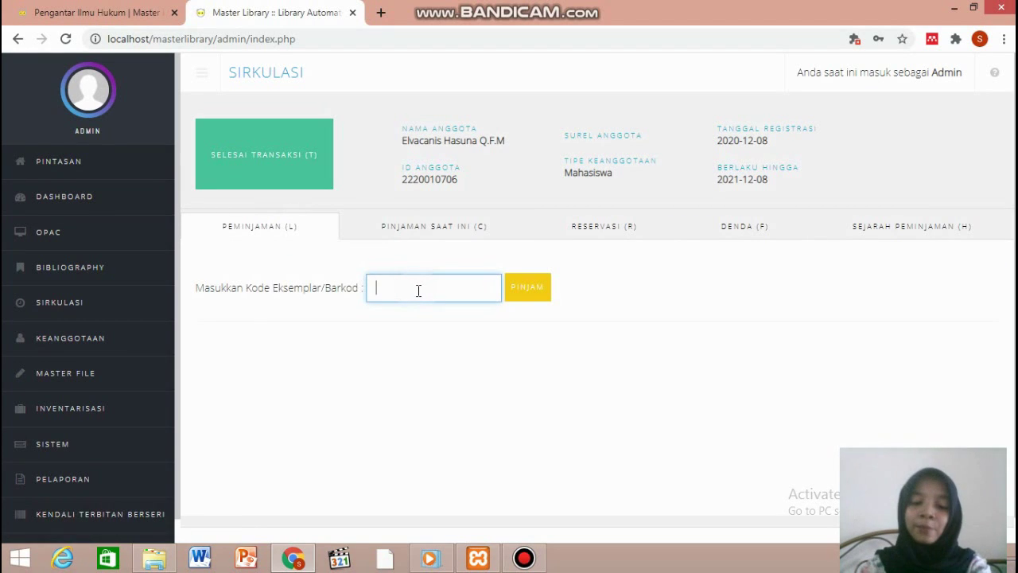
{"action": "key", "text": "ctrl+v"}
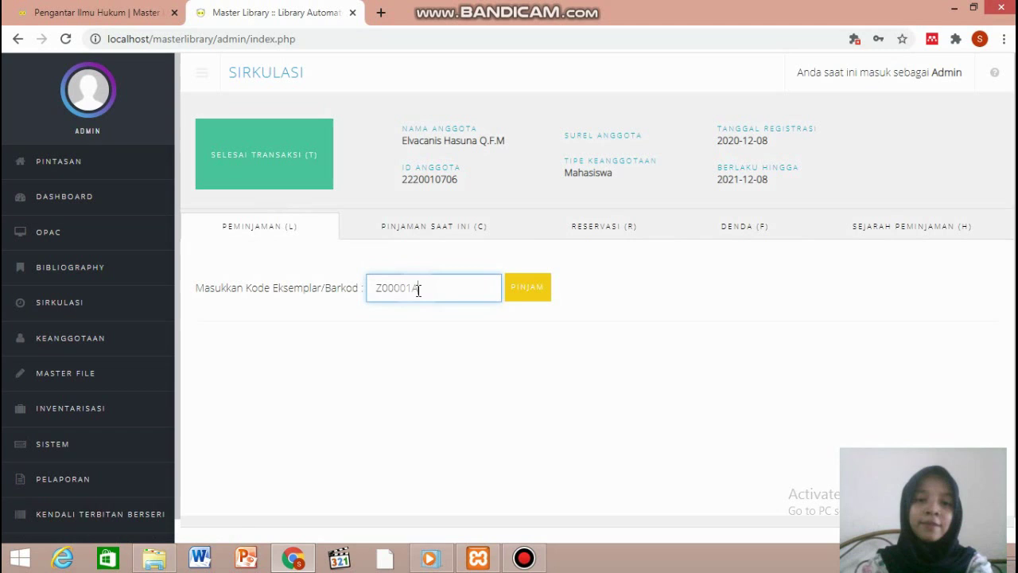
{"action": "left_click", "coordinate": [518, 299]}
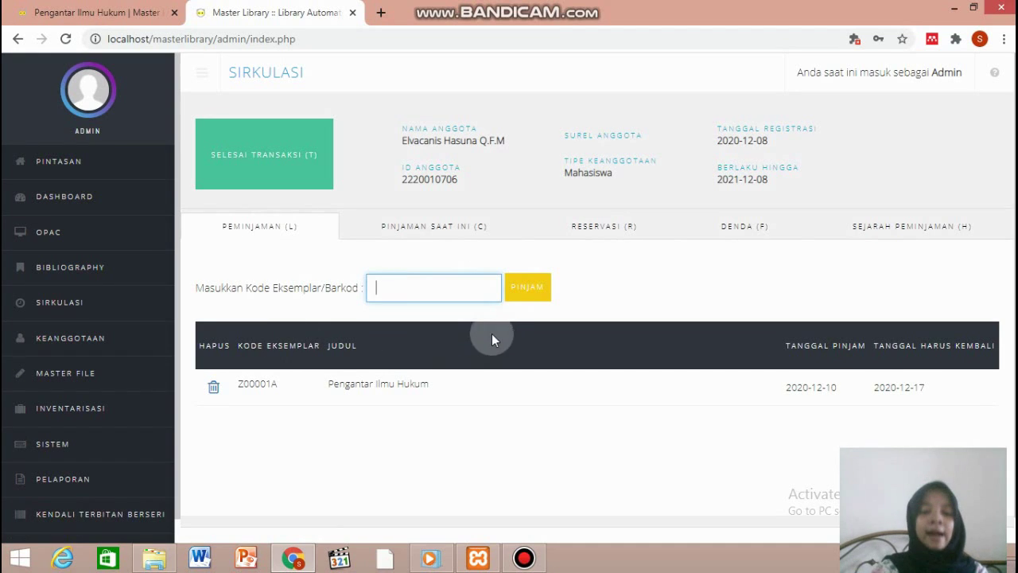
{"action": "left_click", "coordinate": [299, 175]}
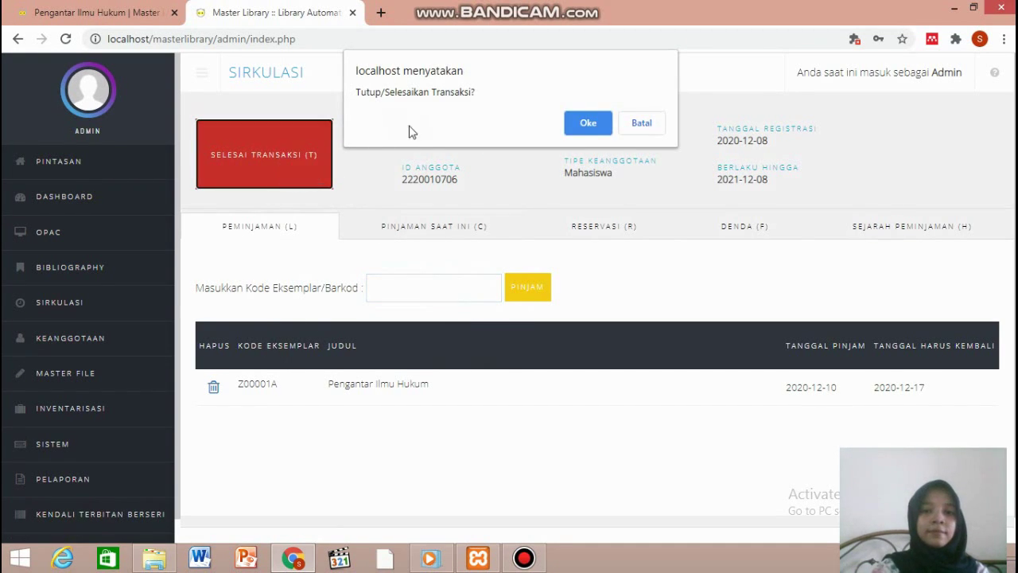
{"action": "left_click", "coordinate": [586, 124]}
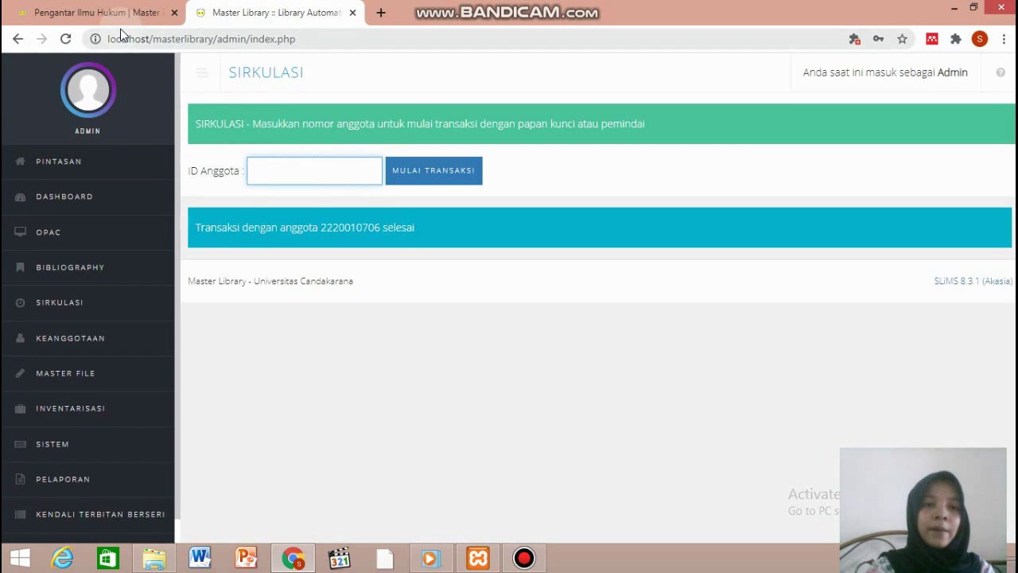
Step: Return to the "Pengantar Ilmu Hukum" catalogue record, reload it and check the availability of its copies
{"action": "left_click", "coordinate": [112, 10]}
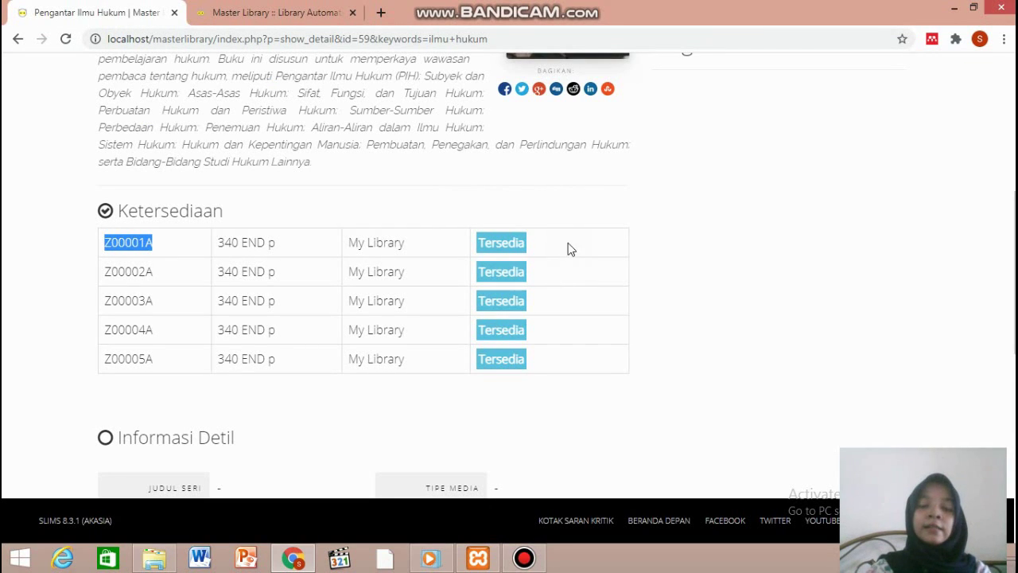
{"action": "left_click", "coordinate": [63, 46]}
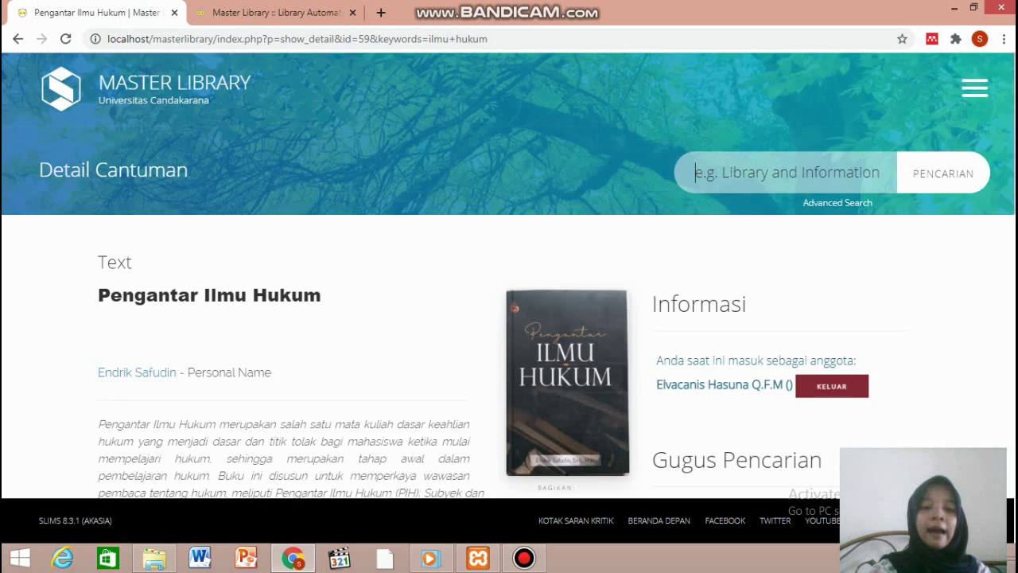
{"action": "scroll", "coordinate": [636, 208], "scroll_direction": "down", "scroll_amount": 8}
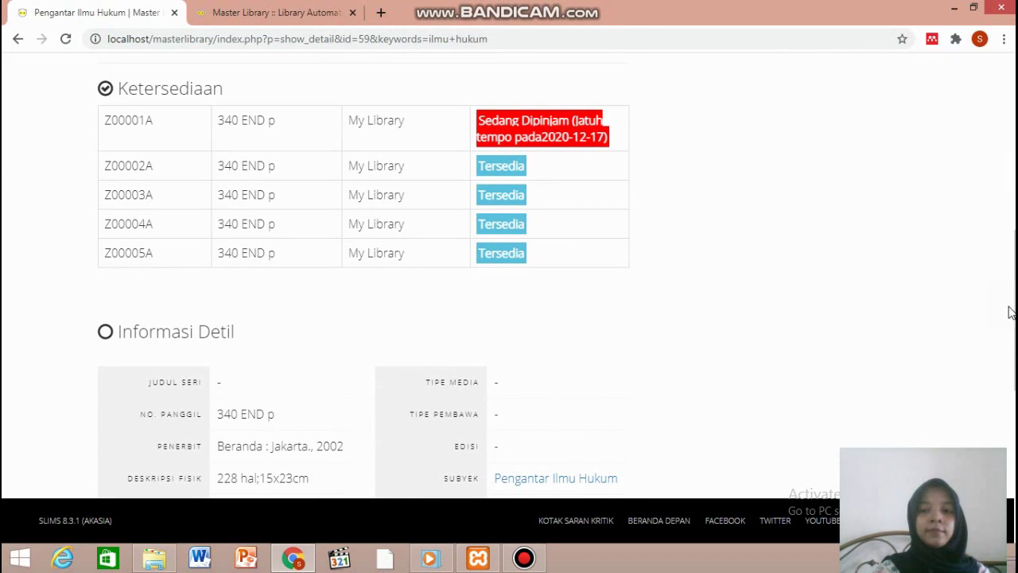
{"action": "scroll", "coordinate": [509, 275], "scroll_direction": "up", "scroll_amount": 5}
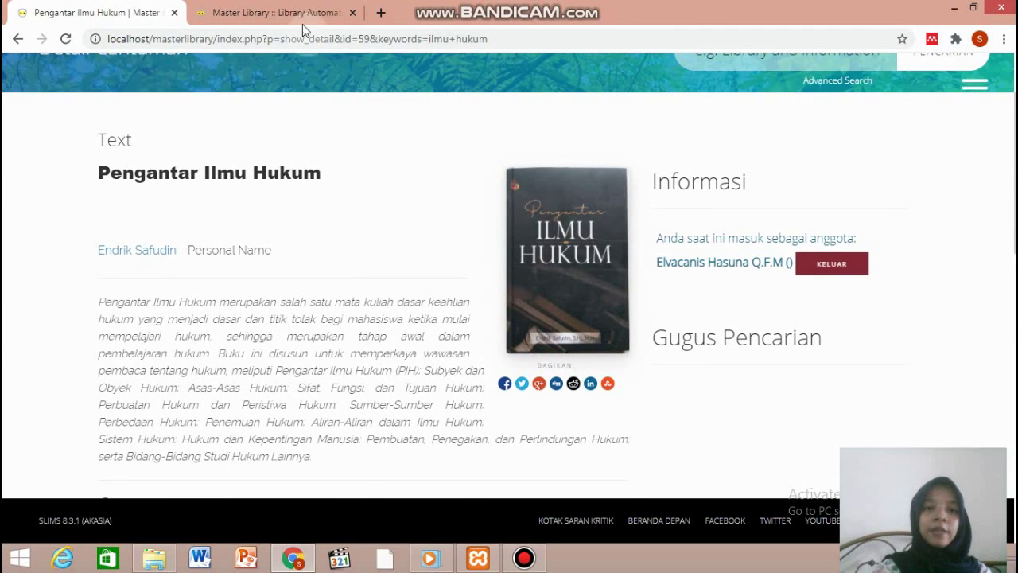
Step: Start a new circulation transaction with the same member's ID to bring up the current loans
{"action": "left_click", "coordinate": [296, 11]}
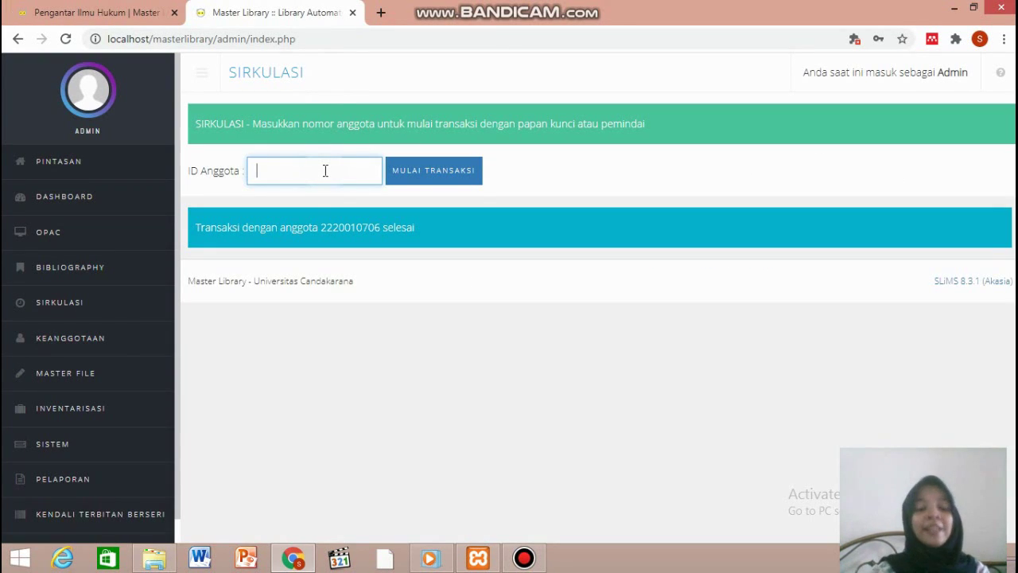
{"action": "type", "text": "2220"}
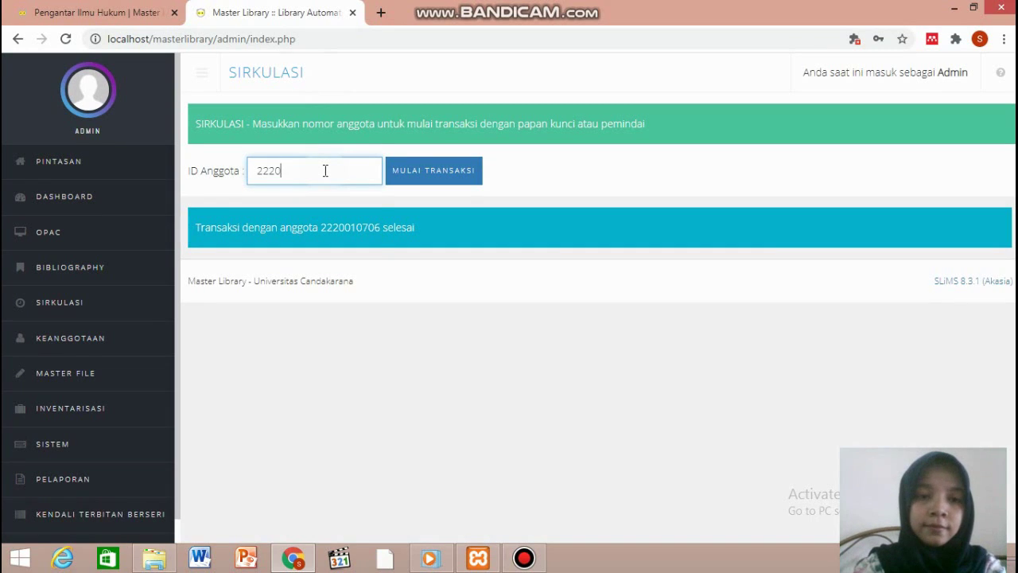
{"action": "type", "text": "010"}
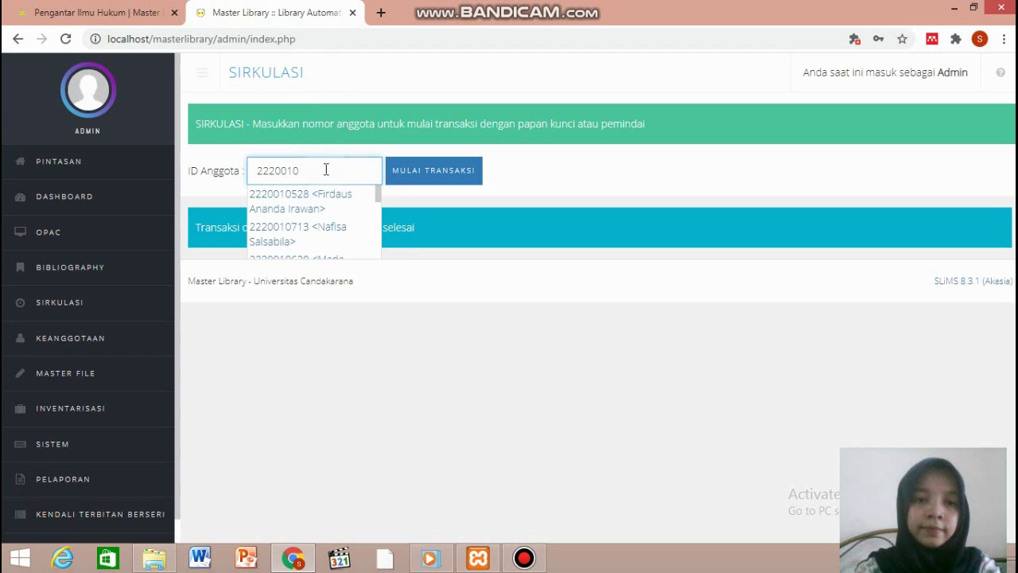
{"action": "type", "text": "0706706"}
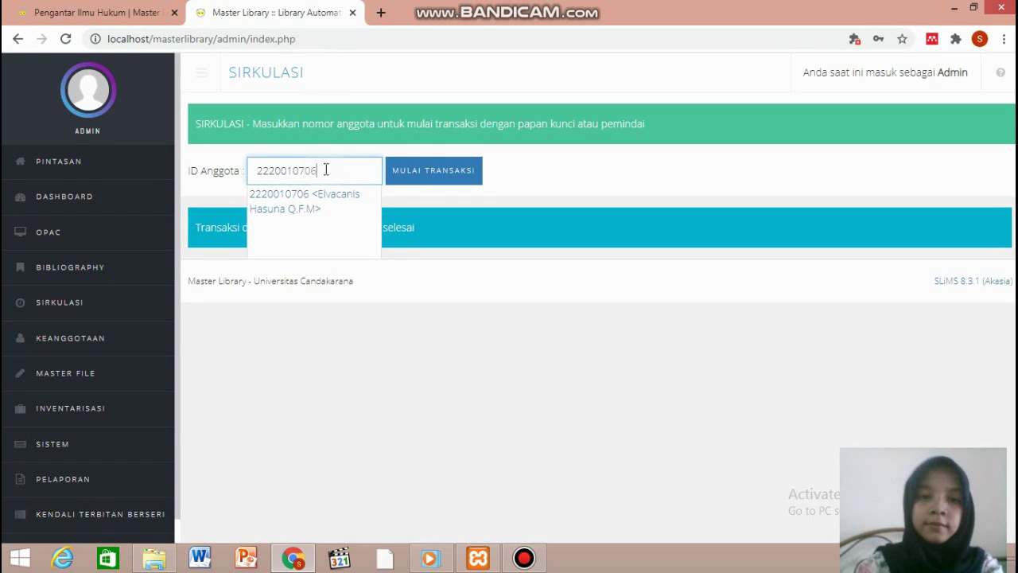
{"action": "left_click", "coordinate": [413, 179]}
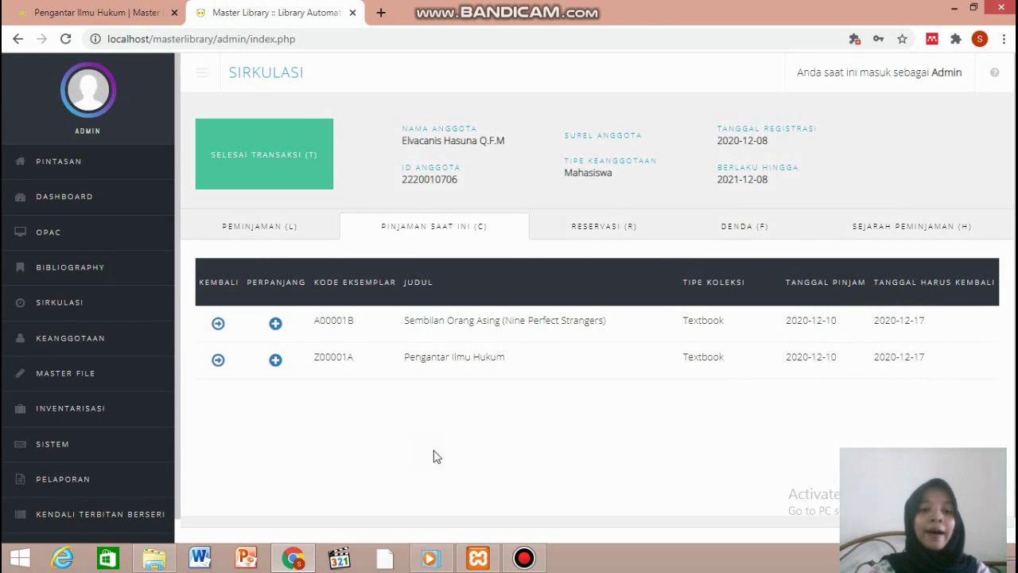
Step: Return the borrowed copy A00001B of "Sembilan Orang Asing (Nine Perfect Strangers)" and finish the transaction
{"action": "left_click", "coordinate": [218, 326]}
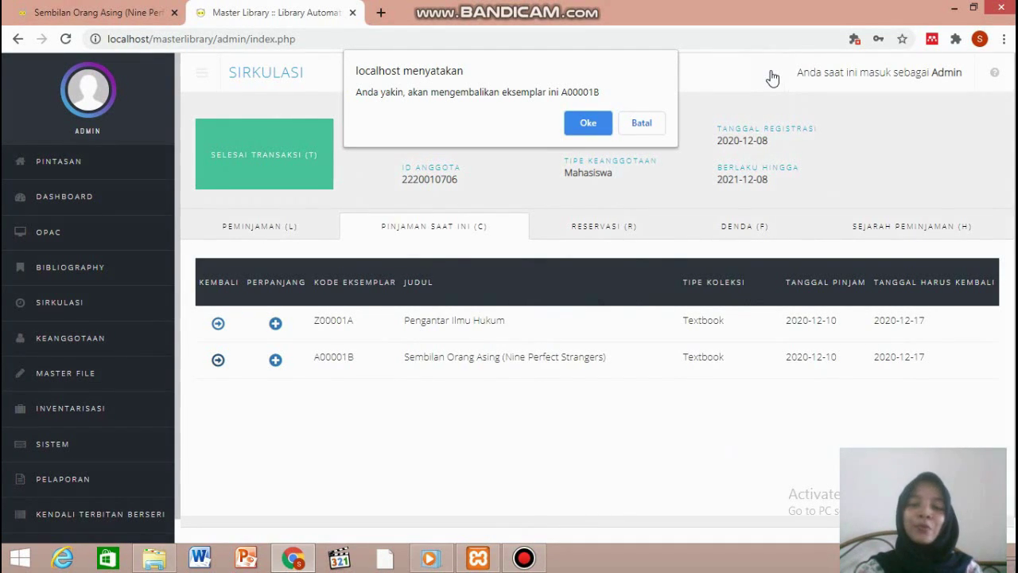
{"action": "left_click", "coordinate": [588, 124]}
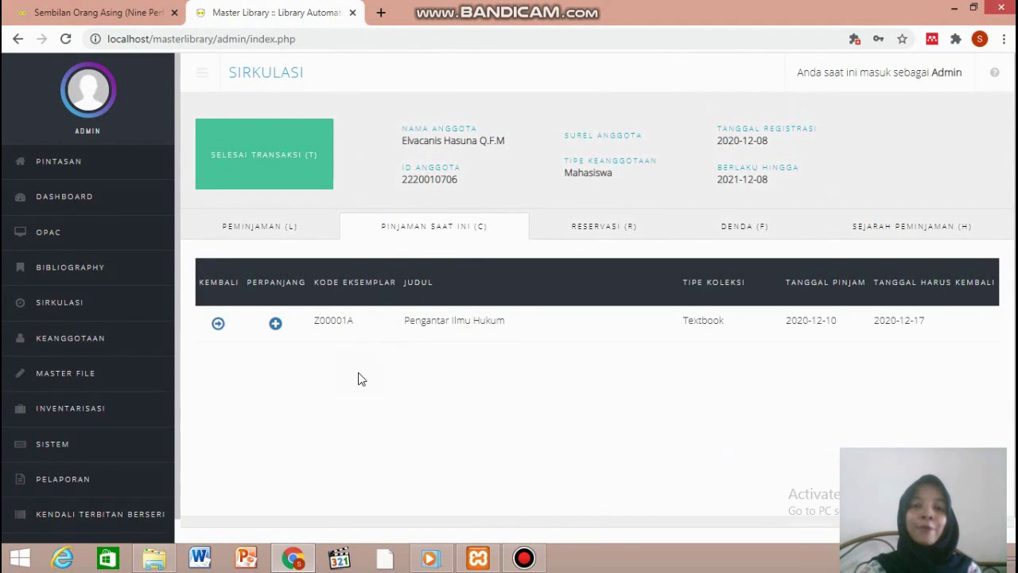
{"action": "left_click", "coordinate": [334, 162]}
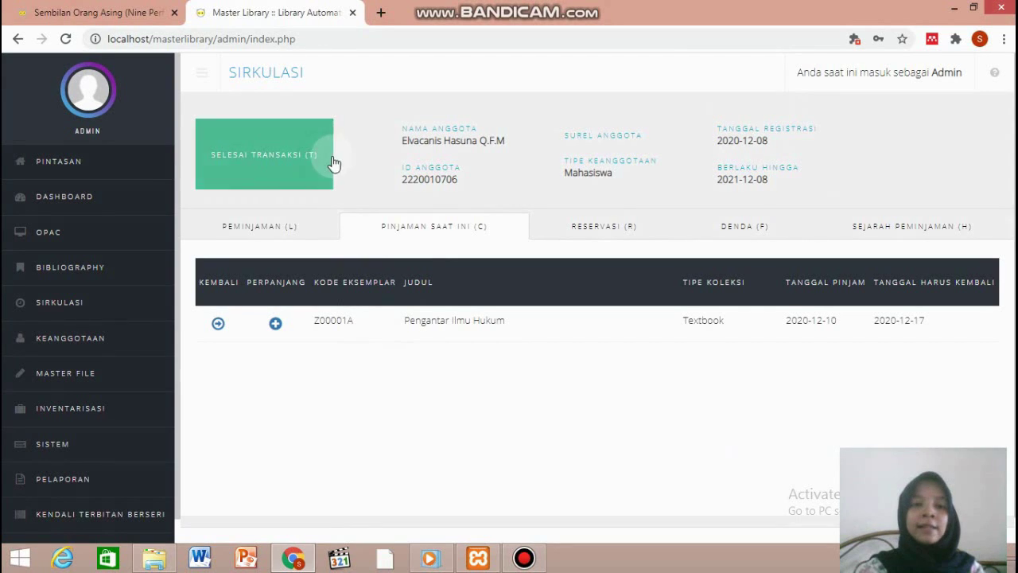
{"action": "left_click", "coordinate": [305, 166]}
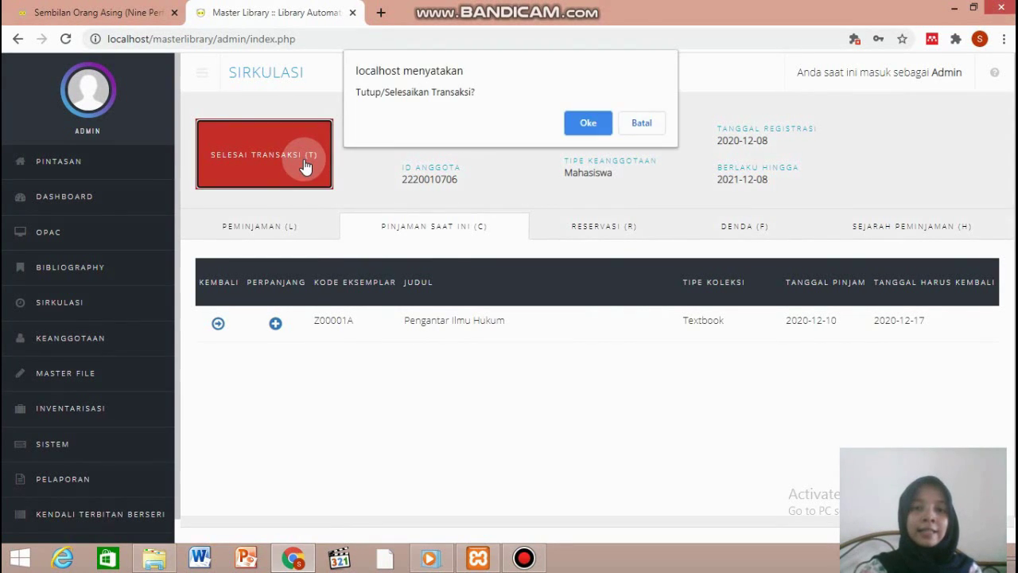
{"action": "left_click", "coordinate": [589, 120]}
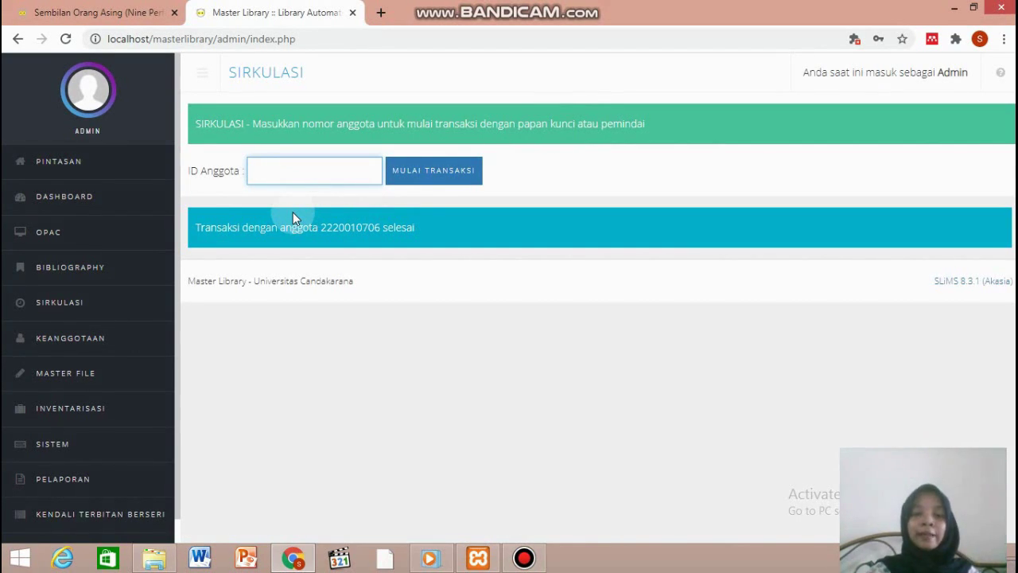
Step: Reload the "Sembilan Orang Asing (Nine Perfect Strangers)" catalogue record and check the availability of its copies
{"action": "left_click", "coordinate": [117, 6]}
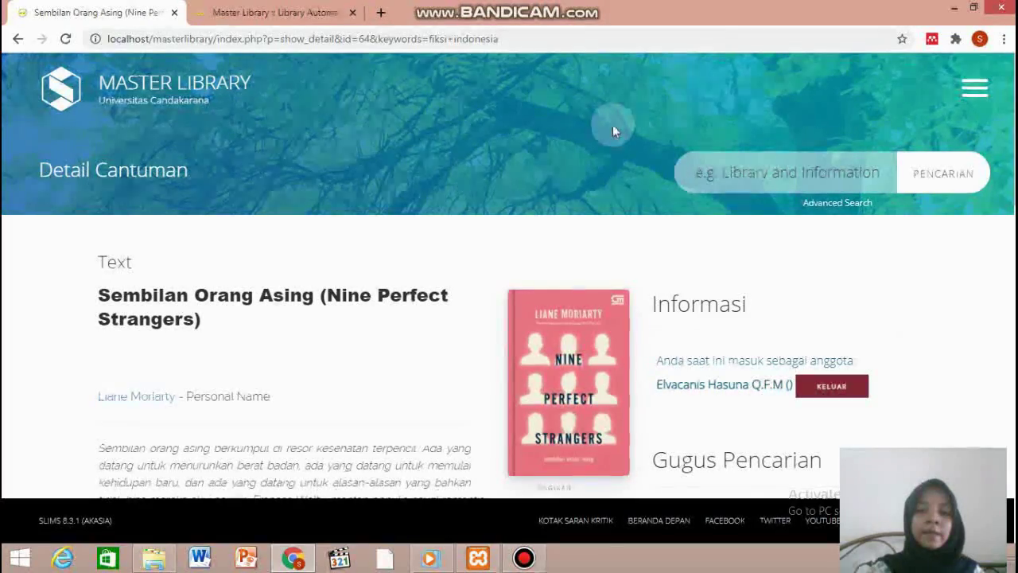
{"action": "scroll", "coordinate": [613, 127], "scroll_direction": "down", "scroll_amount": 1}
{"action": "scroll", "coordinate": [842, 236], "scroll_direction": "down", "scroll_amount": 7}
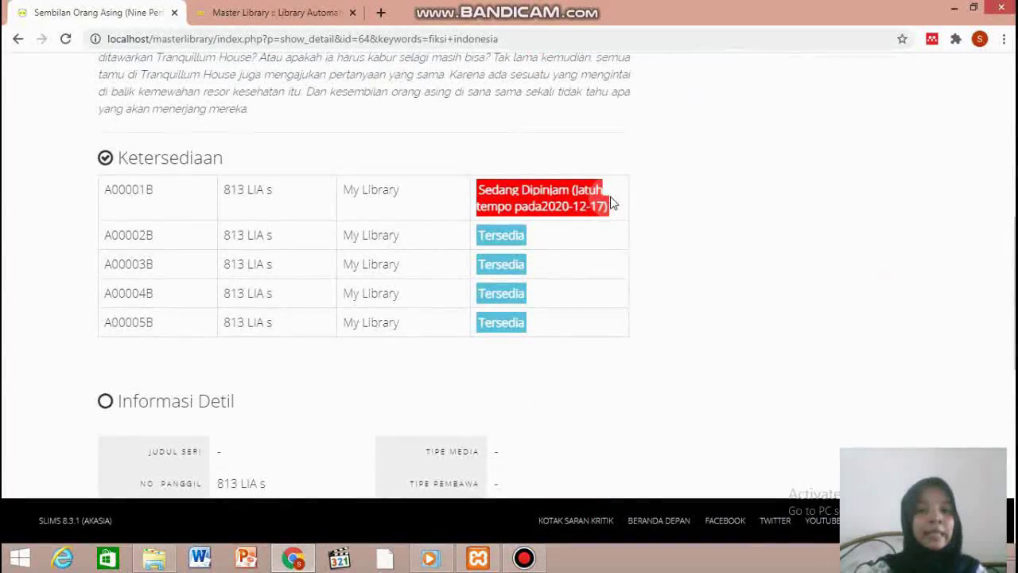
{"action": "left_click", "coordinate": [66, 39]}
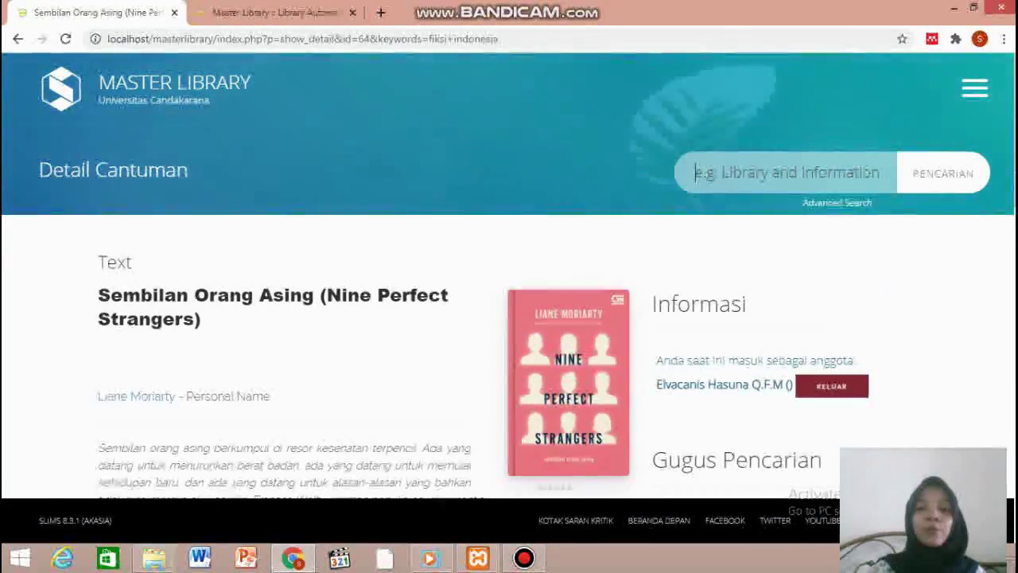
{"action": "scroll", "coordinate": [509, 318], "scroll_direction": "down", "scroll_amount": 7}
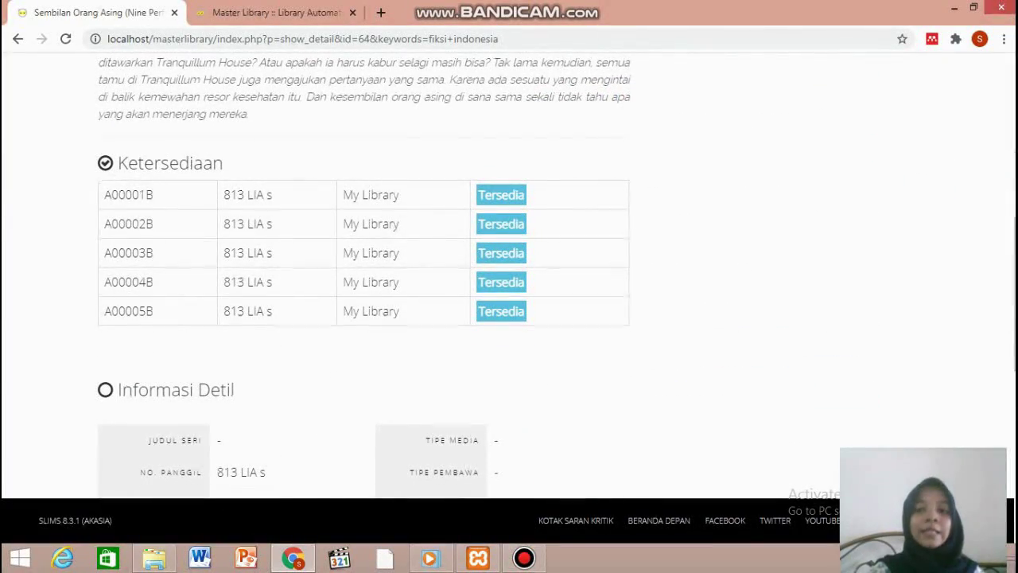
{"action": "scroll", "coordinate": [389, 77], "scroll_direction": "up", "scroll_amount": 7}
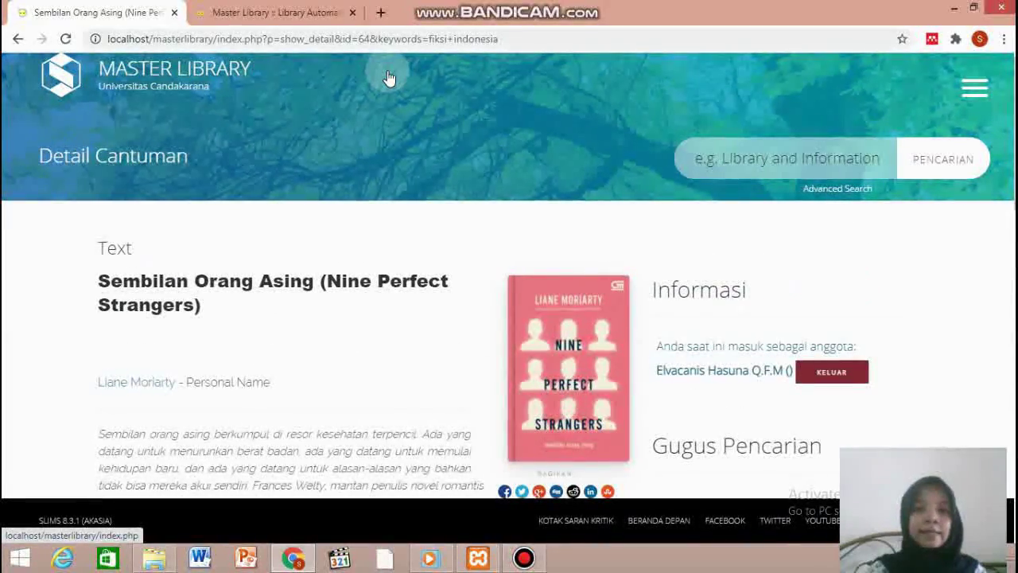
Step: Try to return copy R00024 through the quick return function of the circulation module
{"action": "left_click", "coordinate": [309, 11]}
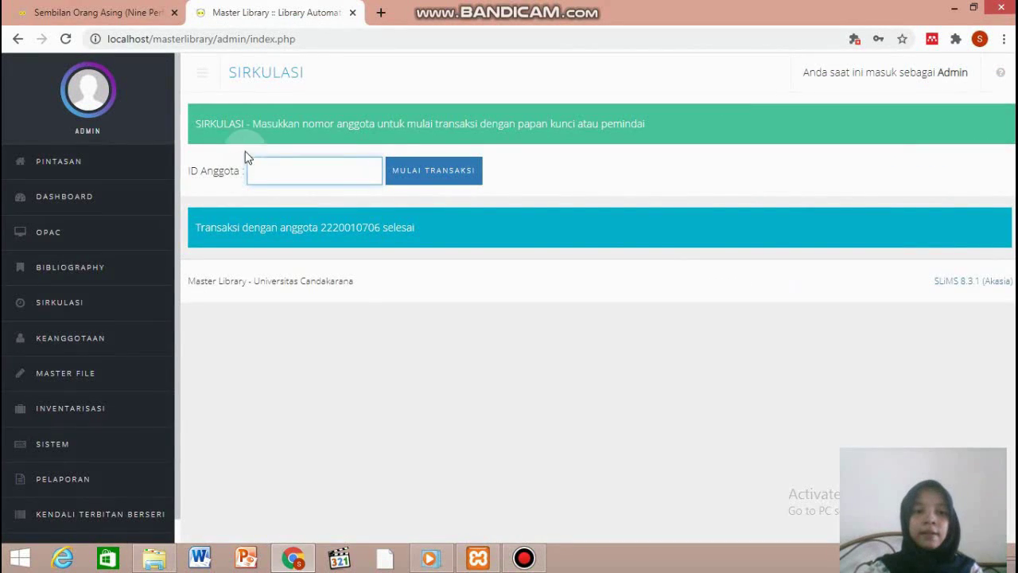
{"action": "left_click", "coordinate": [84, 305]}
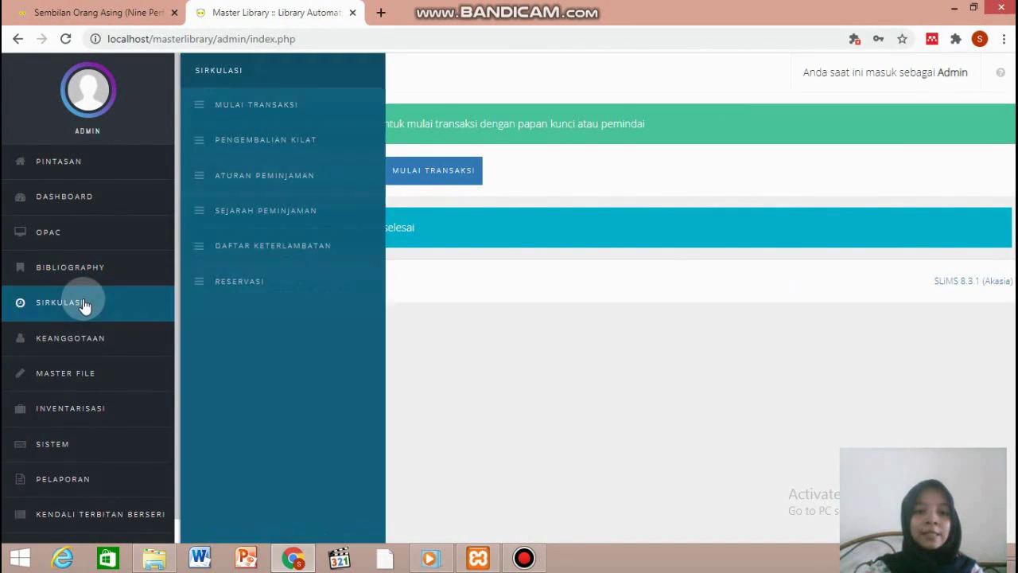
{"action": "left_click", "coordinate": [259, 143]}
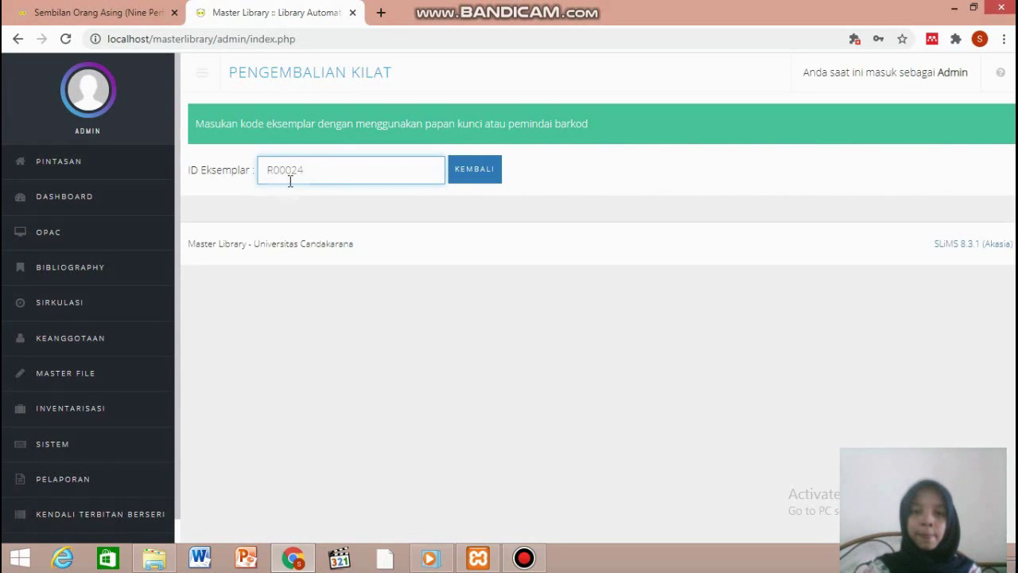
{"action": "left_click", "coordinate": [465, 183]}
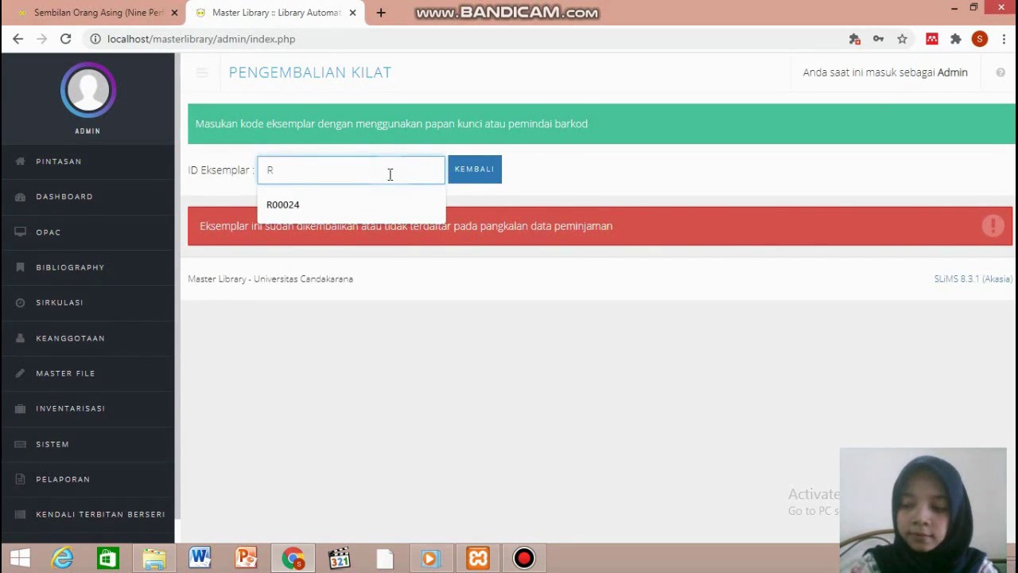
{"action": "type", "text": "oo"}
{"action": "key", "text": "BackSpace"}
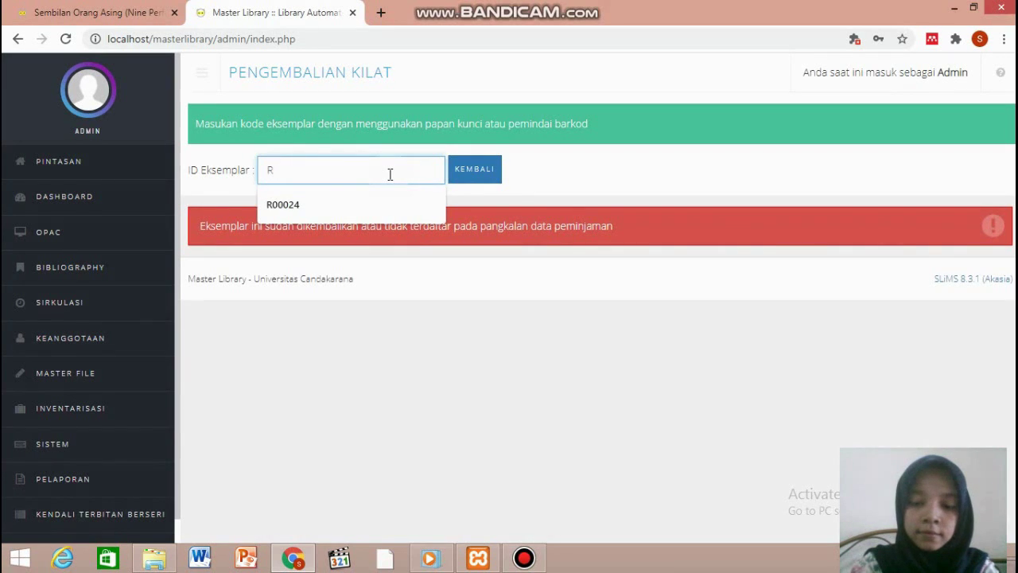
{"action": "type", "text": "00024"}
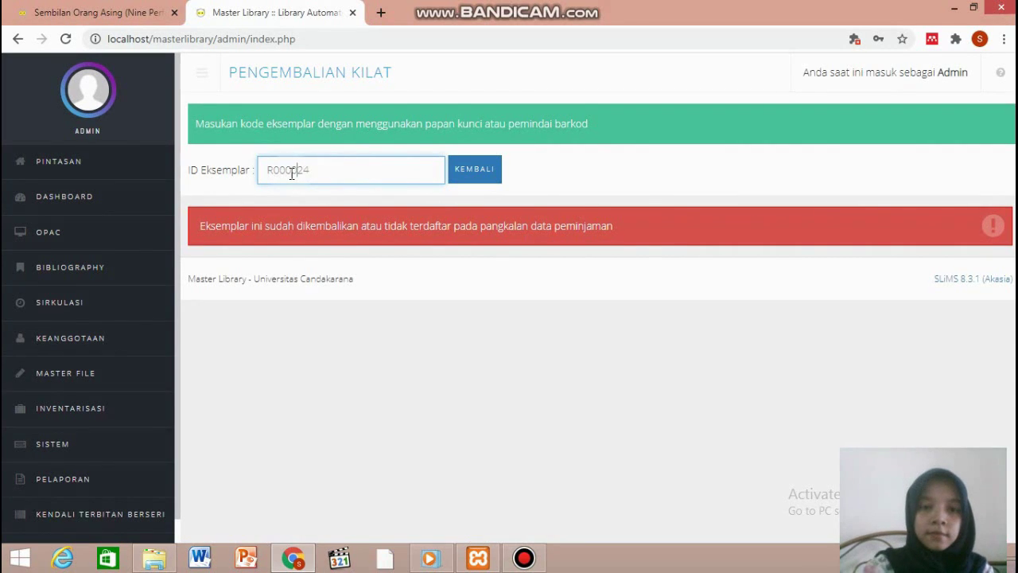
{"action": "left_click", "coordinate": [472, 170]}
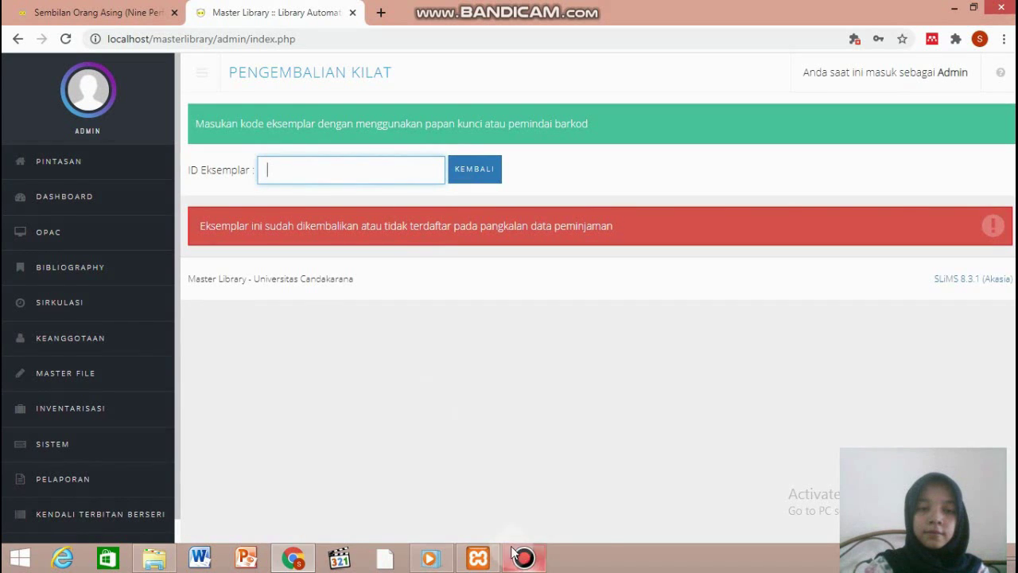
Step: Start a circulation transaction with the member's ID to bring up the books currently on loan
{"action": "left_click", "coordinate": [88, 316]}
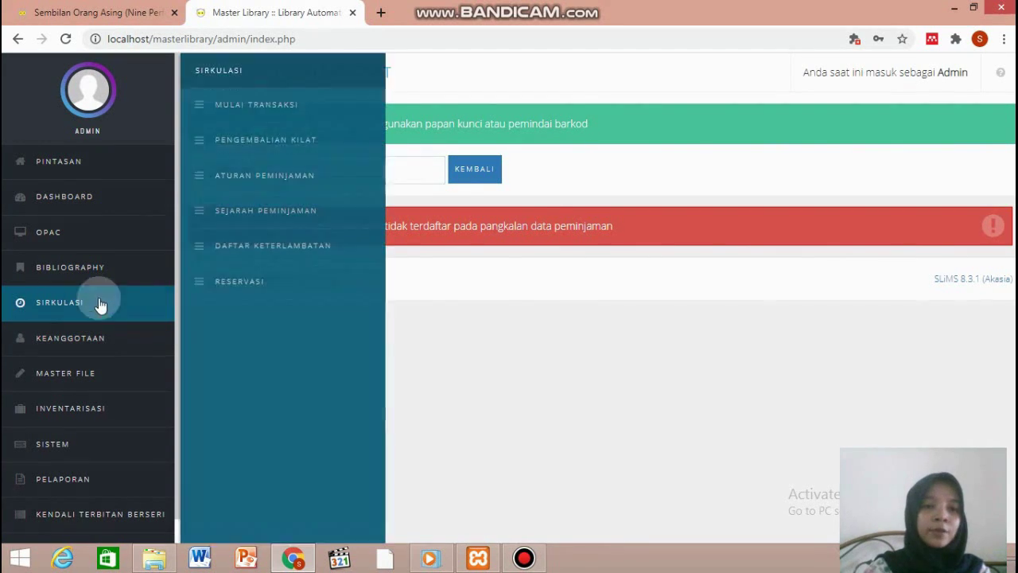
{"action": "left_click", "coordinate": [274, 107]}
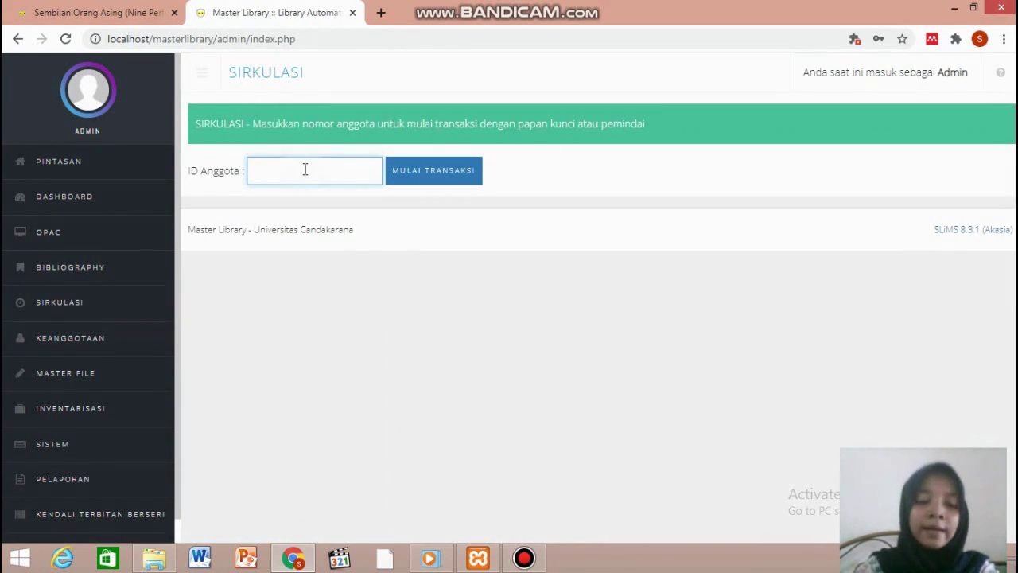
{"action": "type", "text": "2220010706"}
{"action": "left_click", "coordinate": [352, 206]}
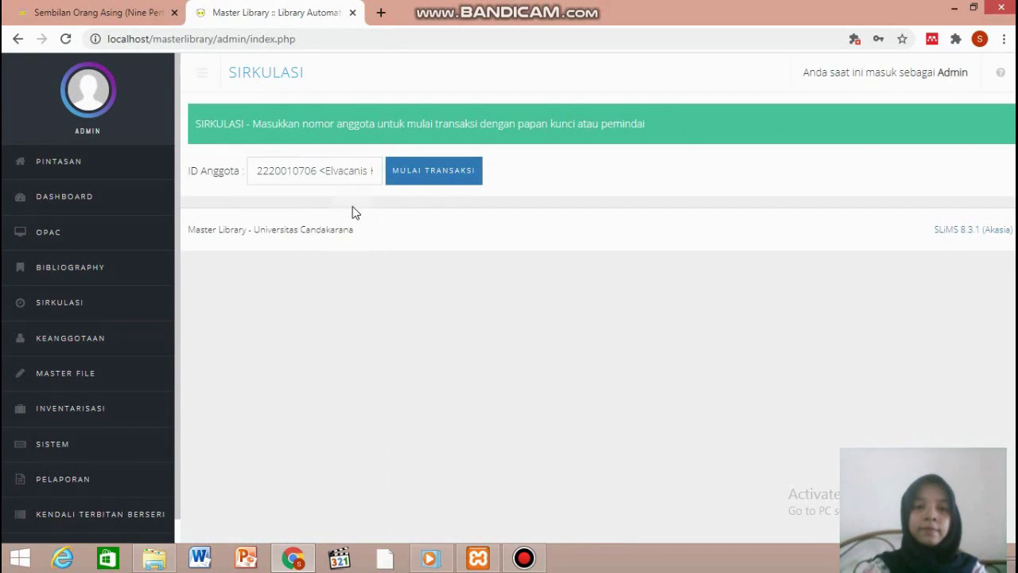
{"action": "left_click", "coordinate": [443, 178]}
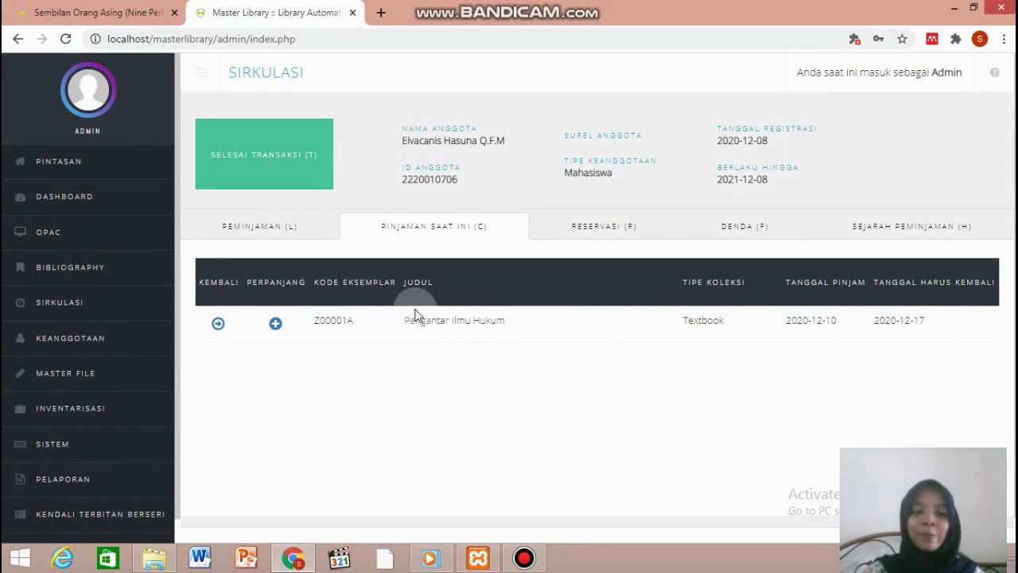
Step: Copy the item code Z00001A of "Pengantar Ilmu Hukum" from the current loans and return that copy through quick return
{"action": "left_click_drag", "start_coordinate": [361, 322], "coordinate": [316, 321]}
{"action": "key", "text": "ctrl+c"}
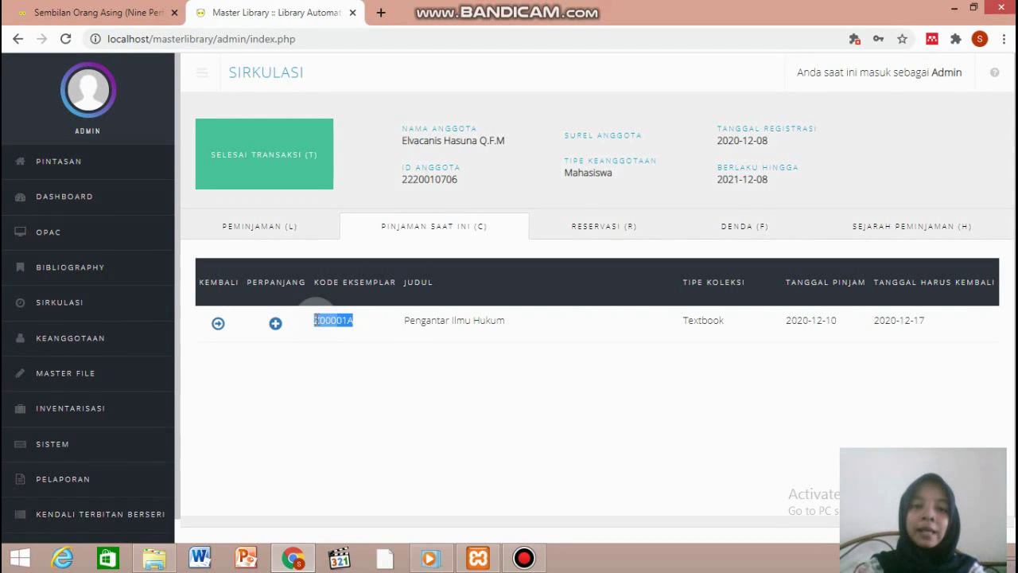
{"action": "left_click", "coordinate": [147, 312]}
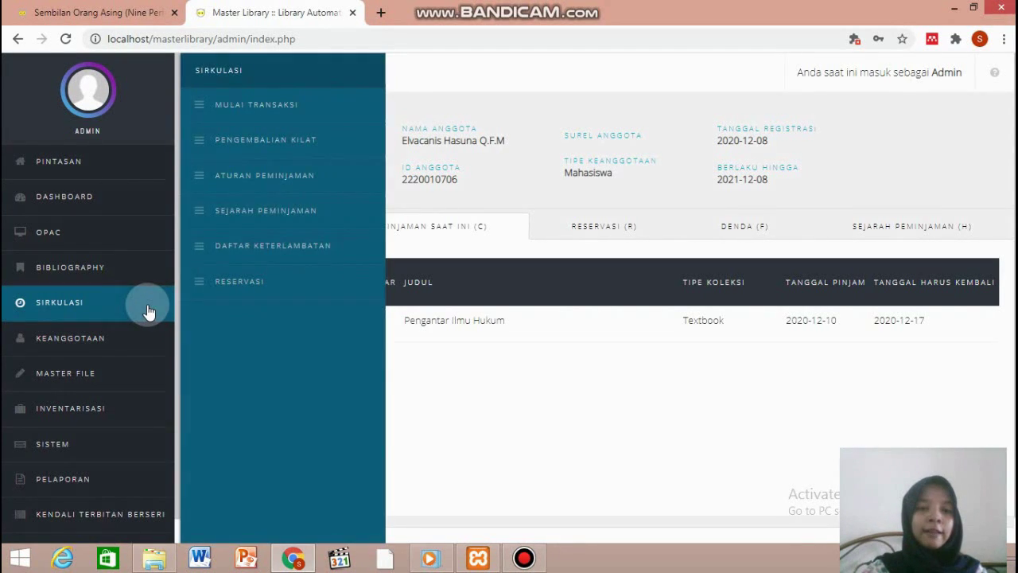
{"action": "left_click", "coordinate": [262, 146]}
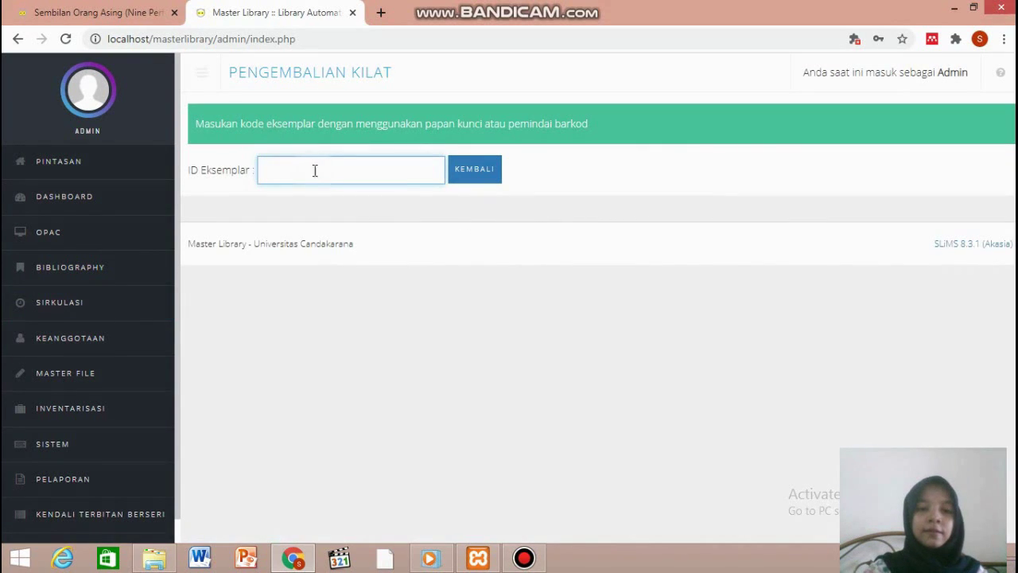
{"action": "key", "text": "ctrl+v"}
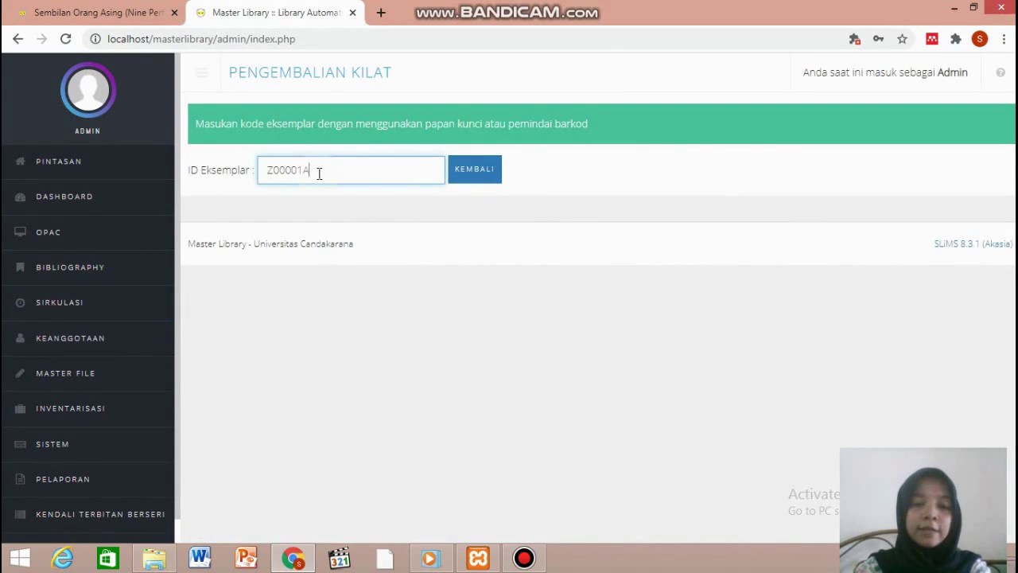
{"action": "left_click", "coordinate": [466, 177]}
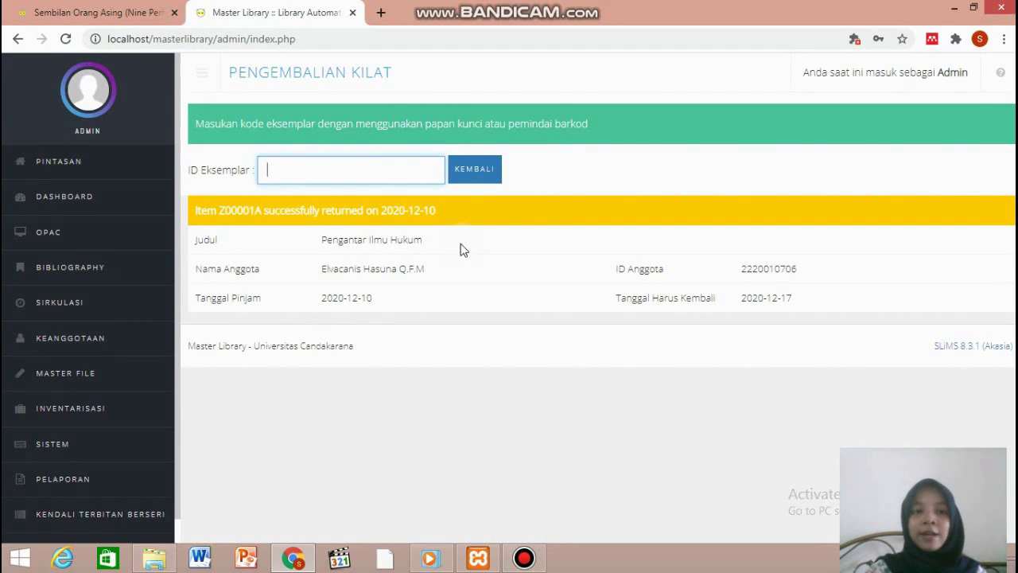
Step: Search the public catalogue for "Ilmu hukum", open the "Pengantar Ilmu Hukum" record and check the availability of its copies
{"action": "left_click", "coordinate": [104, 8]}
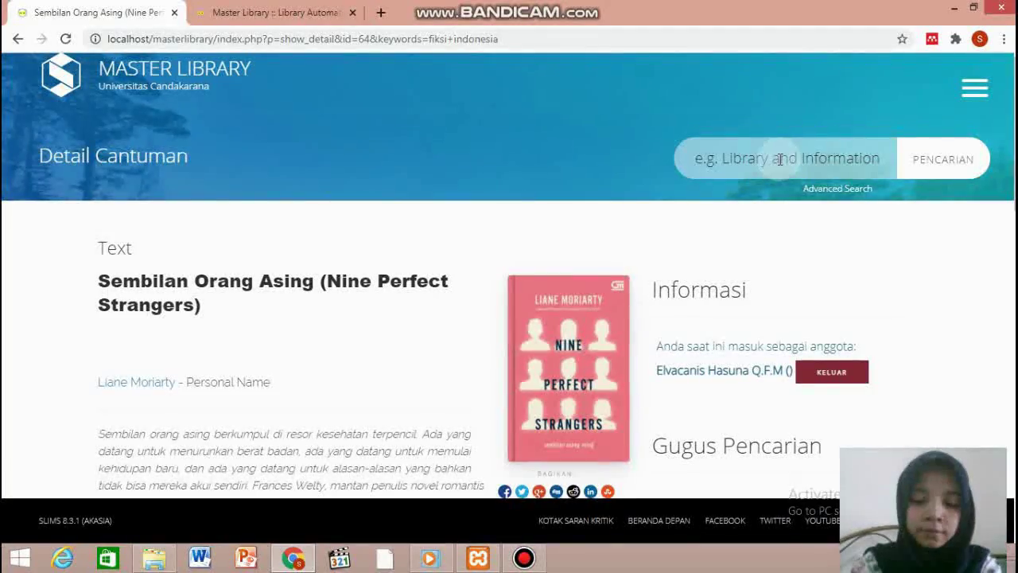
{"action": "type", "text": "Ilmu hukum"}
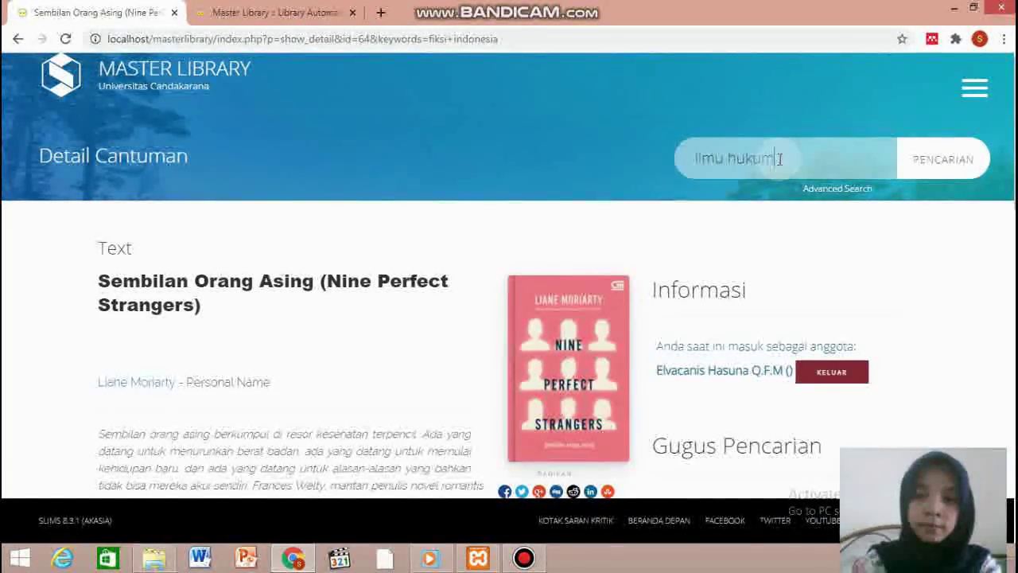
{"action": "key", "text": "Return"}
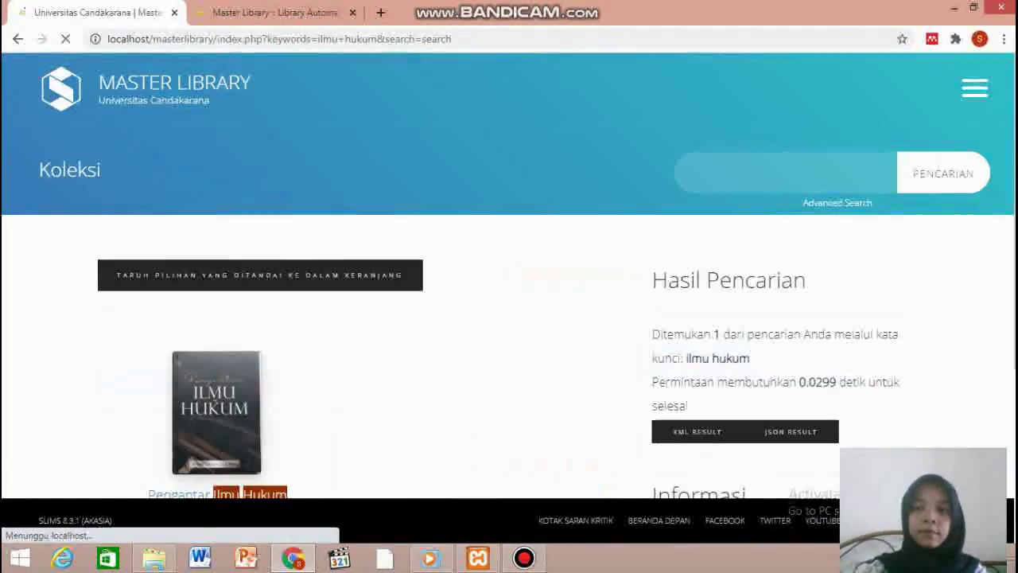
{"action": "scroll", "coordinate": [1000, 281], "scroll_direction": "down", "scroll_amount": 2}
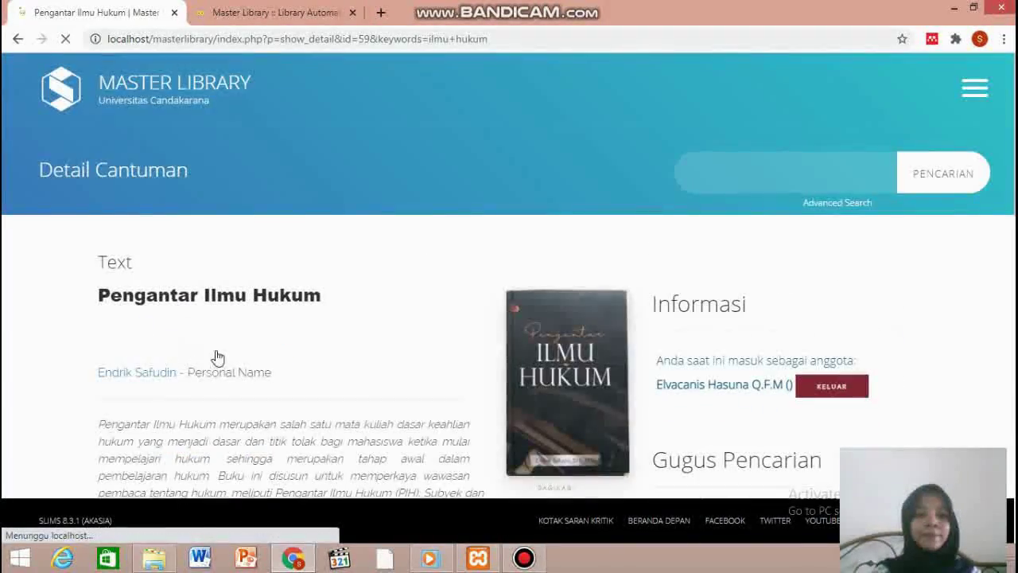
{"action": "scroll", "coordinate": [920, 228], "scroll_direction": "down", "scroll_amount": 8}
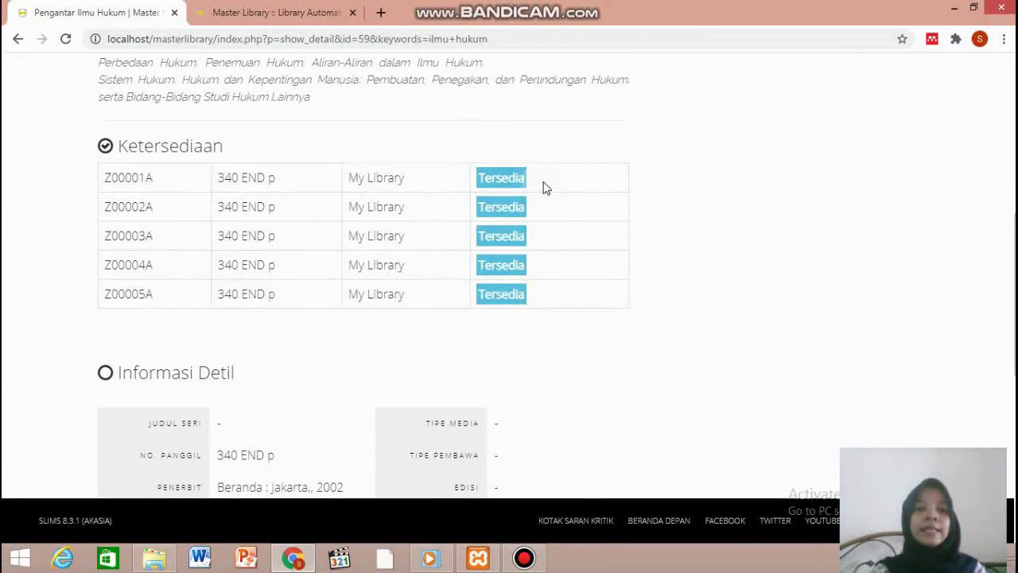
{"action": "left_click", "coordinate": [249, 10]}
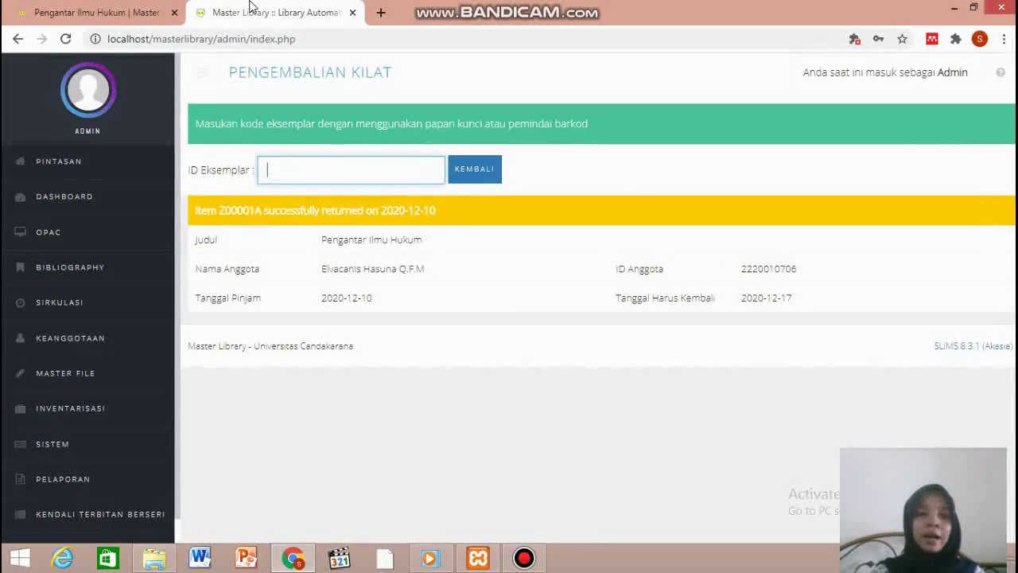
{"action": "left_click", "coordinate": [183, 10]}
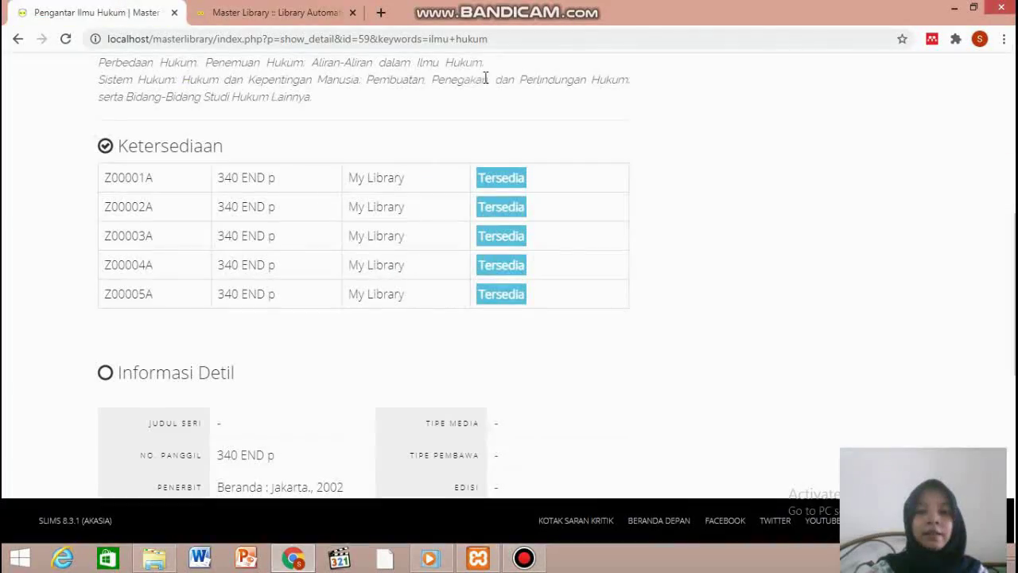
{"action": "scroll", "coordinate": [509, 274], "scroll_direction": "up", "scroll_amount": 5}
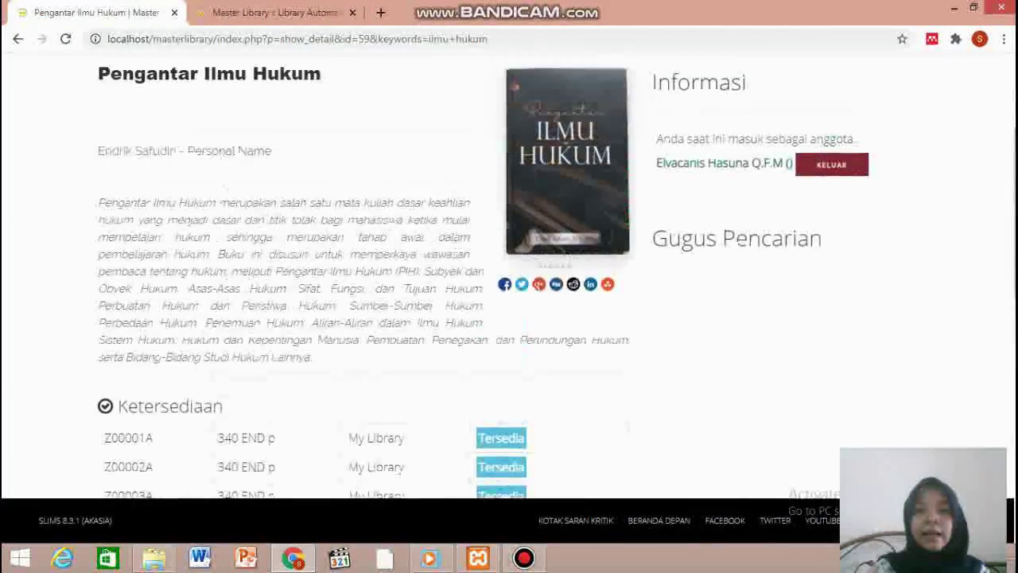
{"action": "scroll", "coordinate": [509, 274], "scroll_direction": "up", "scroll_amount": 2}
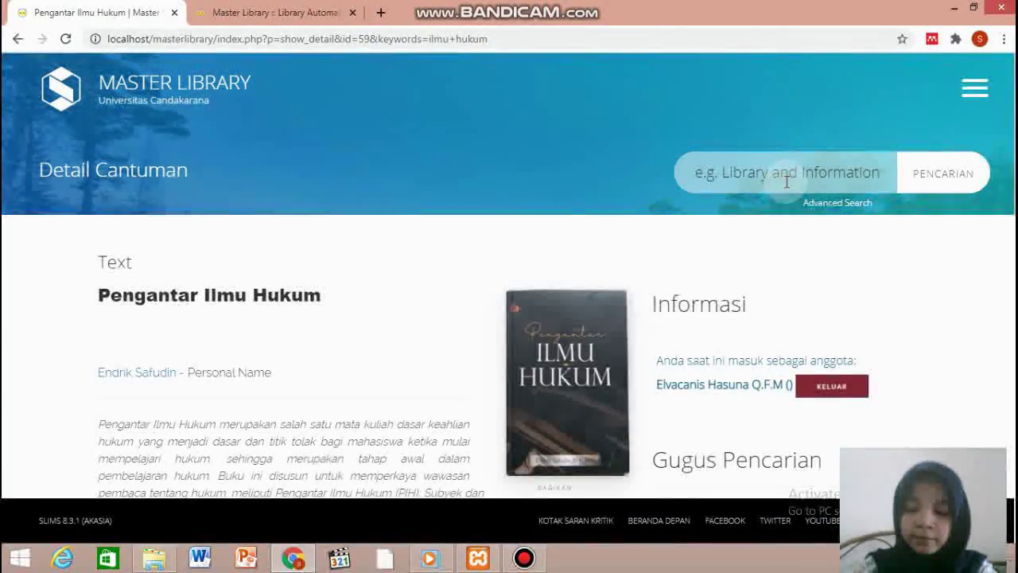
{"action": "type", "text": "No"}
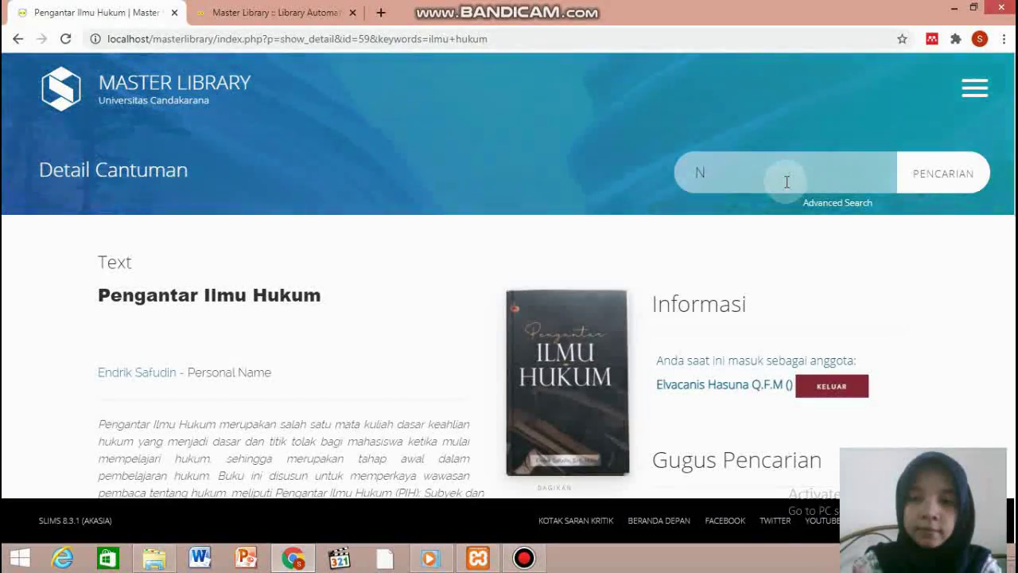
{"action": "key", "text": "BackSpace"}
{"action": "type", "text": "Ilmu"}
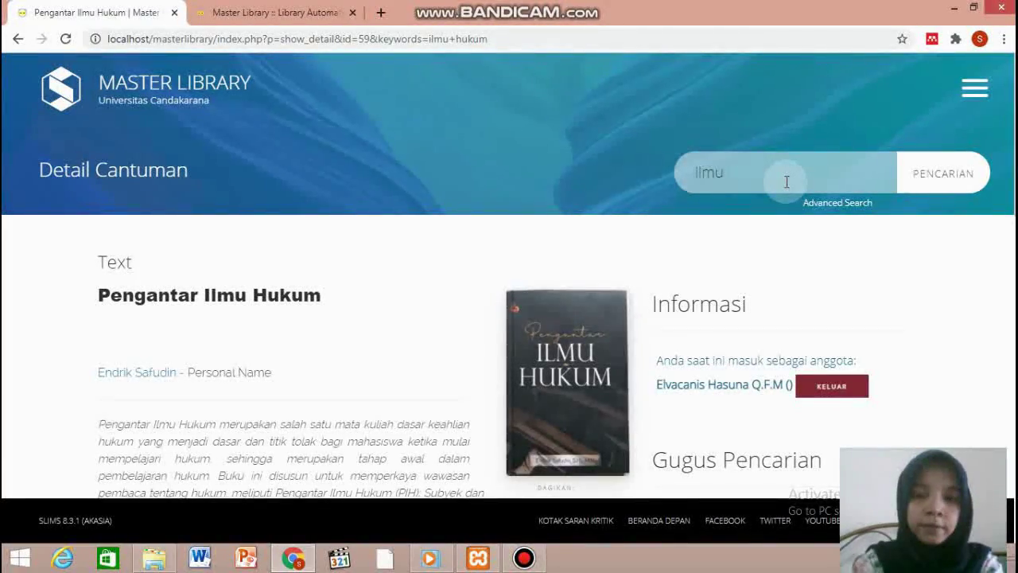
{"action": "key", "text": "BackSpace"}
{"action": "key", "text": "BackSpace"}
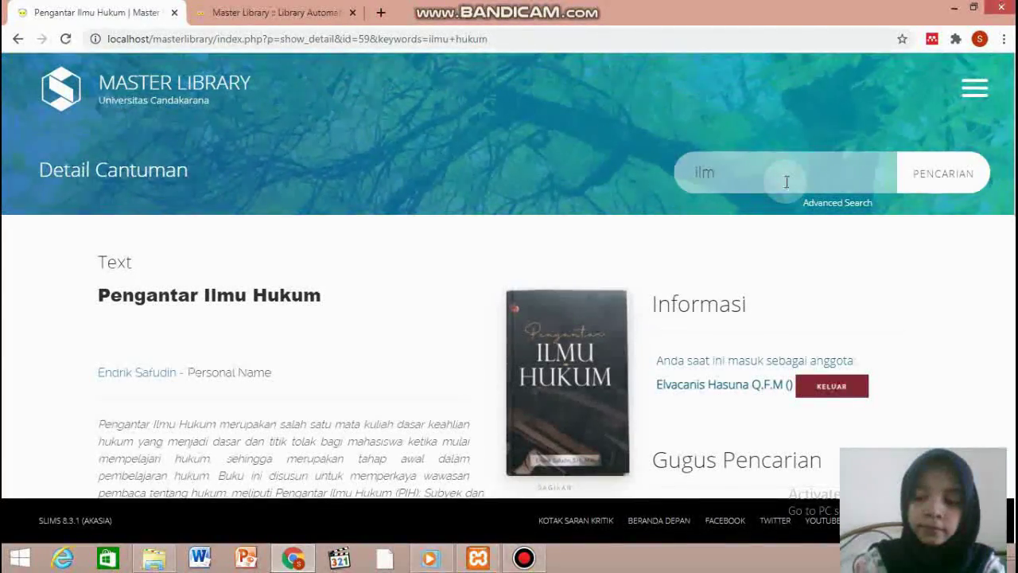
{"action": "key", "text": "BackSpace"}
{"action": "key", "text": "BackSpace"}
{"action": "key", "text": "BackSpace"}
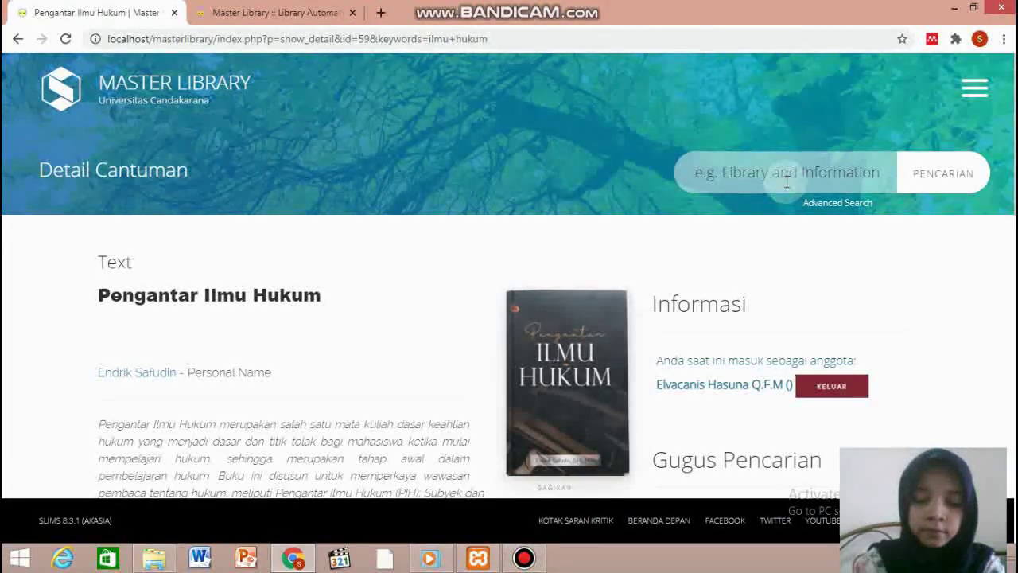
Step: Search the catalogue for "Nove" and look through the books found
{"action": "type", "text": "Nove"}
{"action": "key", "text": "Return"}
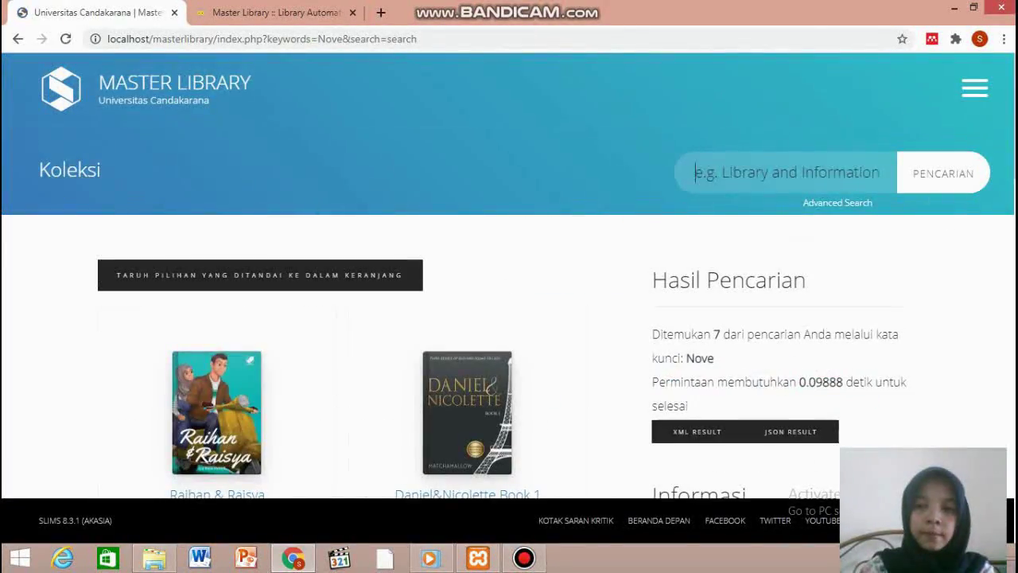
{"action": "scroll", "coordinate": [1008, 454], "scroll_direction": "down", "scroll_amount": 10}
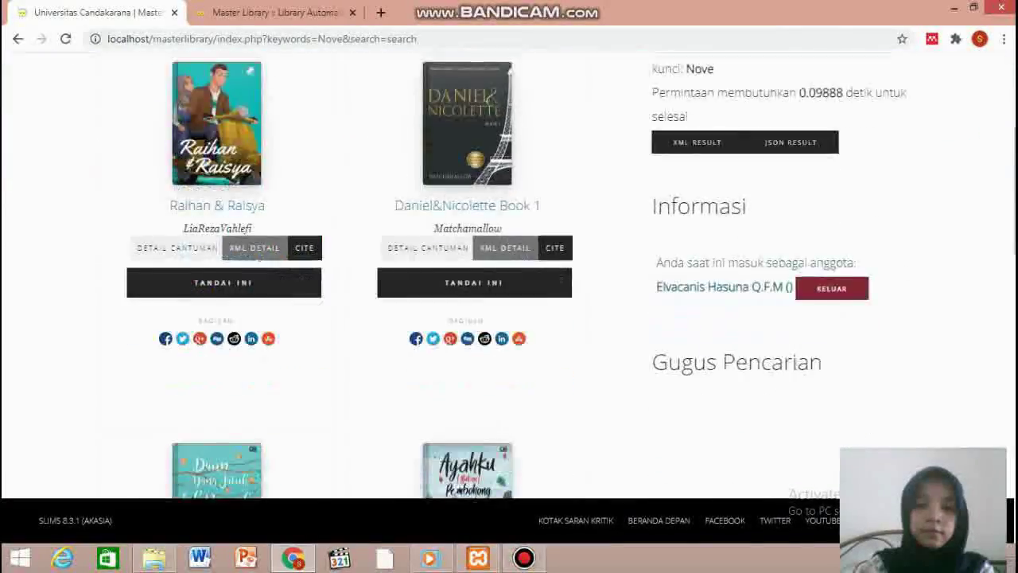
{"action": "scroll", "coordinate": [1007, 454], "scroll_direction": "down", "scroll_amount": 4}
{"action": "scroll", "coordinate": [1002, 438], "scroll_direction": "up", "scroll_amount": 2}
{"action": "scroll", "coordinate": [1004, 477], "scroll_direction": "down", "scroll_amount": 3}
{"action": "scroll", "coordinate": [1007, 512], "scroll_direction": "up", "scroll_amount": 10}
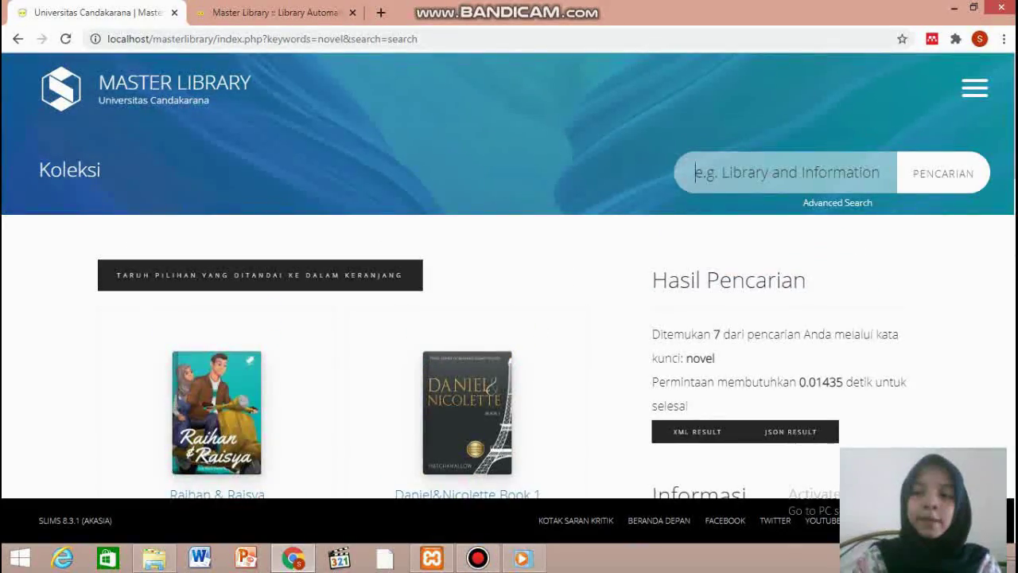
Step: Open the "Raihan & Raisya" record from the novel search results and check the availability of its copies
{"action": "scroll", "coordinate": [294, 252], "scroll_direction": "down", "scroll_amount": 3}
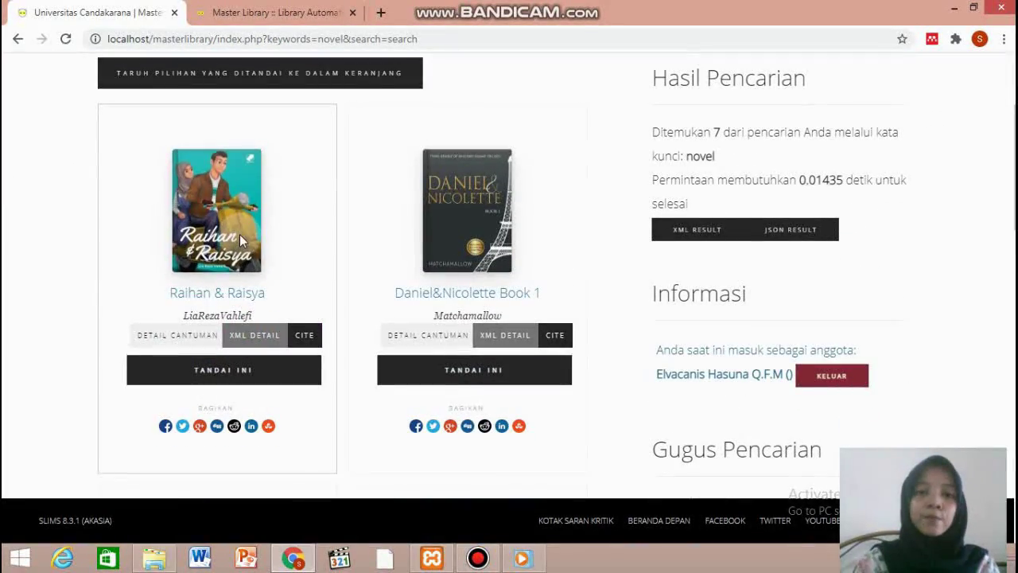
{"action": "left_click", "coordinate": [202, 346]}
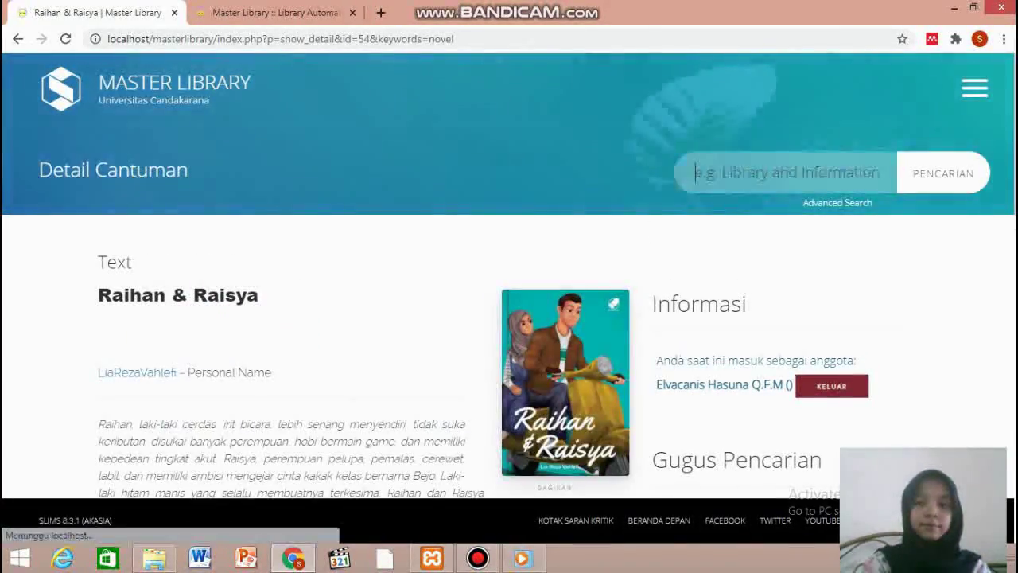
{"action": "scroll", "coordinate": [708, 242], "scroll_direction": "down", "scroll_amount": 4}
{"action": "scroll", "coordinate": [632, 211], "scroll_direction": "down", "scroll_amount": 2}
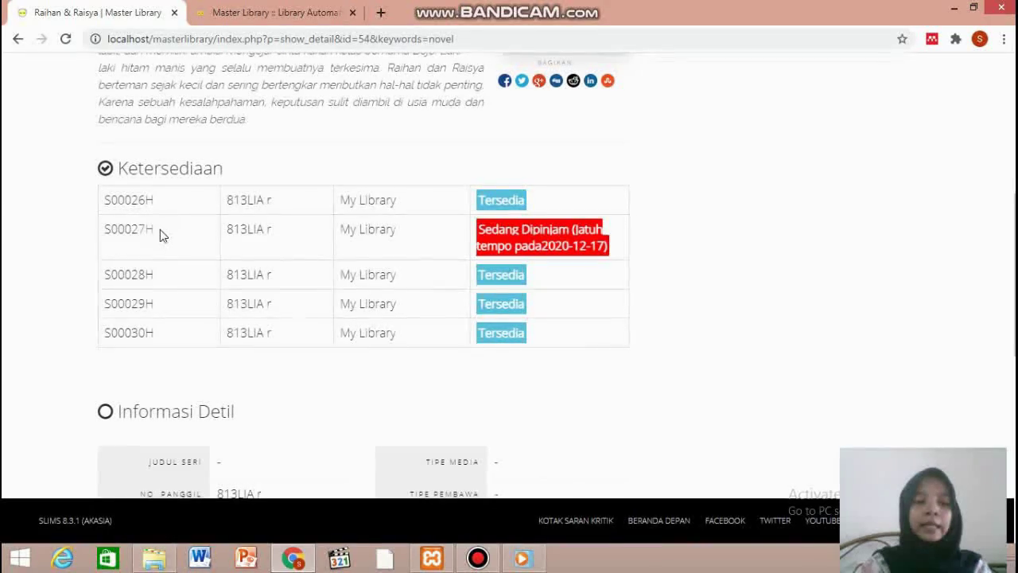
Step: Copy item code S00027H of the borrowed "Raihan & Raisya" copy and start a circulation transaction with the member's ID
{"action": "left_click_drag", "start_coordinate": [160, 229], "coordinate": [99, 229]}
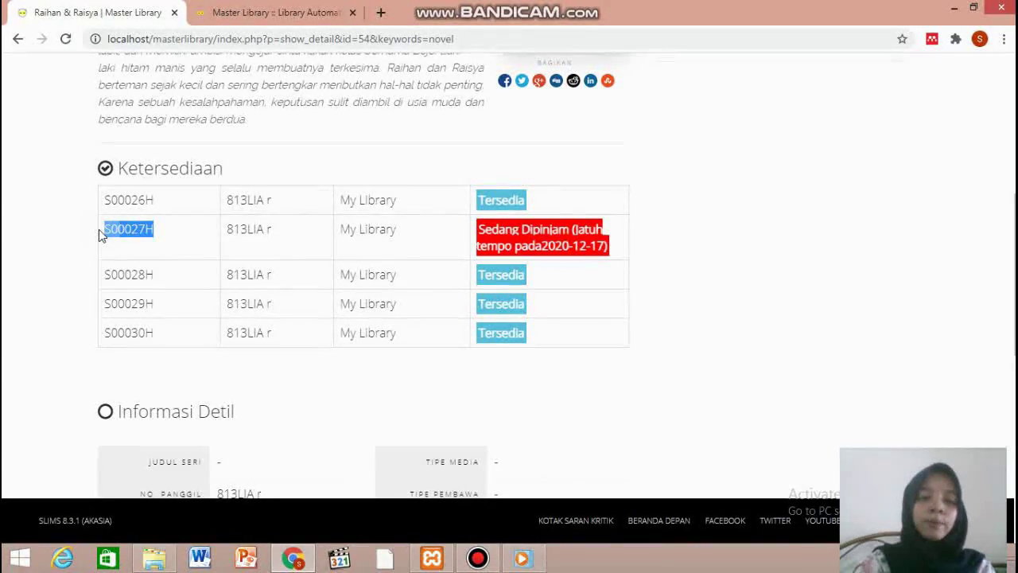
{"action": "left_click", "coordinate": [260, 12]}
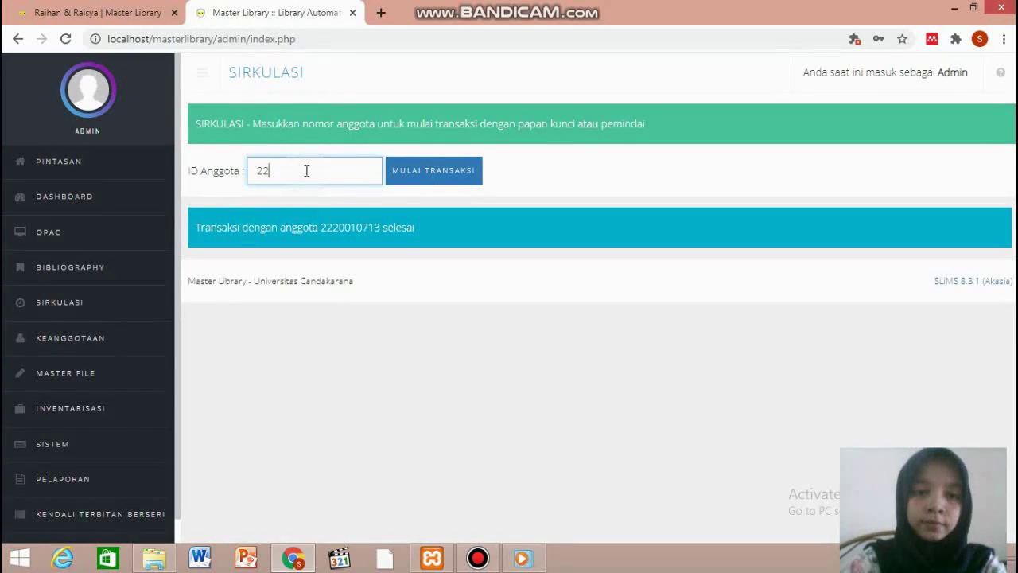
{"action": "type", "text": "20010706"}
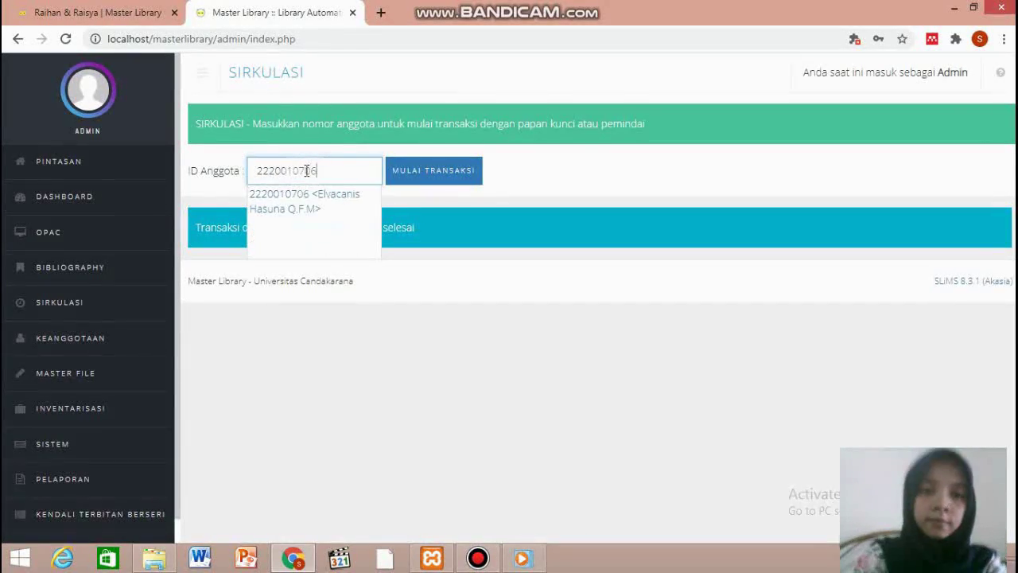
{"action": "left_click", "coordinate": [334, 198]}
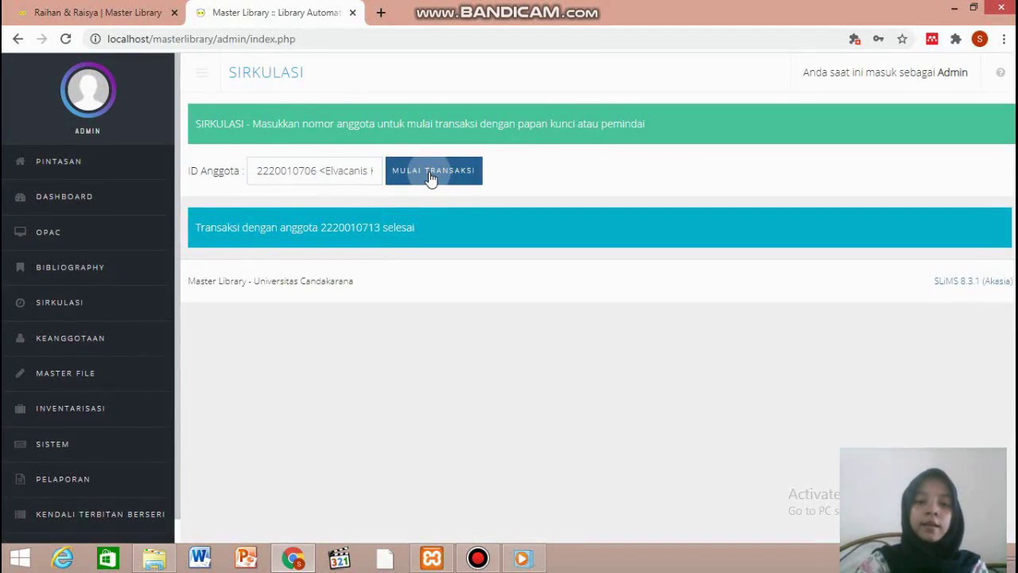
{"action": "left_click", "coordinate": [430, 179]}
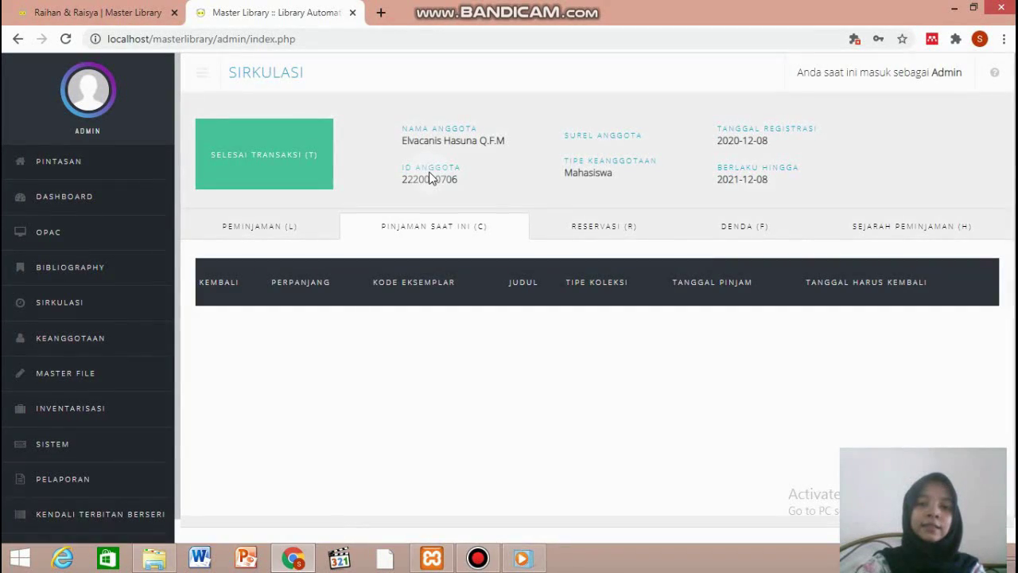
Step: Add a reservation for "Raihan & Raisya" copy S00027H to the member's account and finish the transaction
{"action": "left_click", "coordinate": [578, 231]}
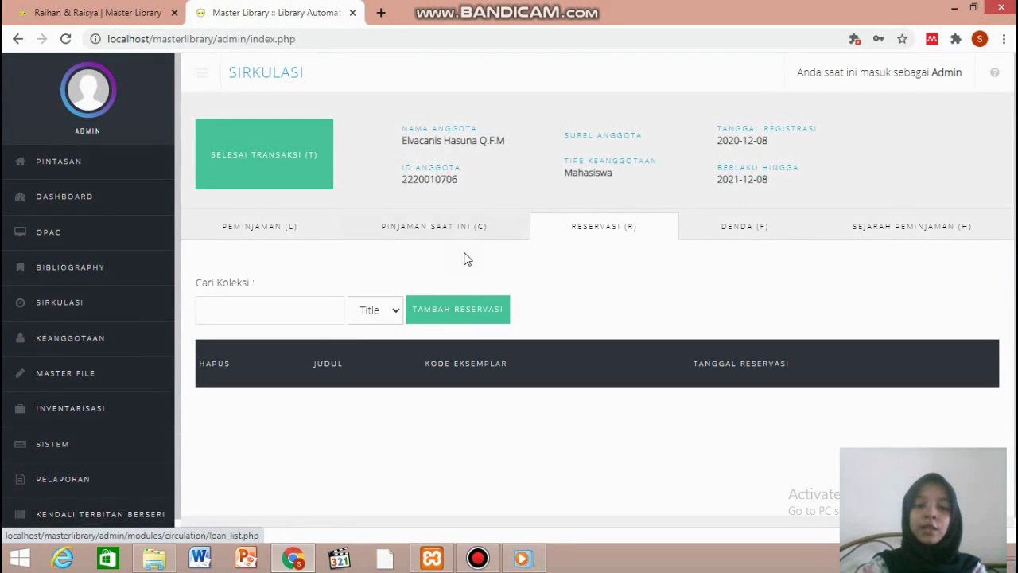
{"action": "left_click", "coordinate": [283, 313]}
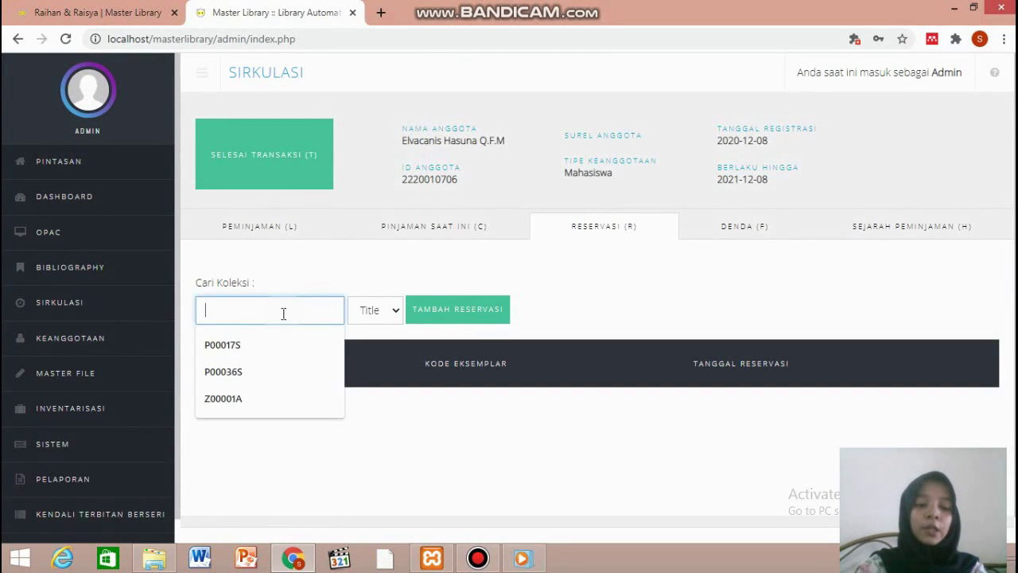
{"action": "type", "text": "S00027H"}
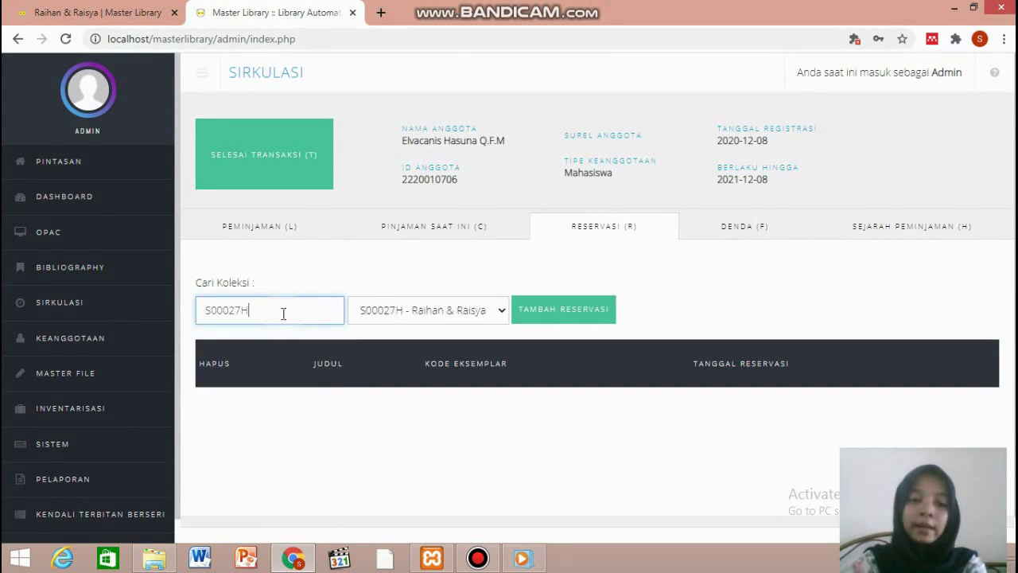
{"action": "left_click", "coordinate": [533, 312]}
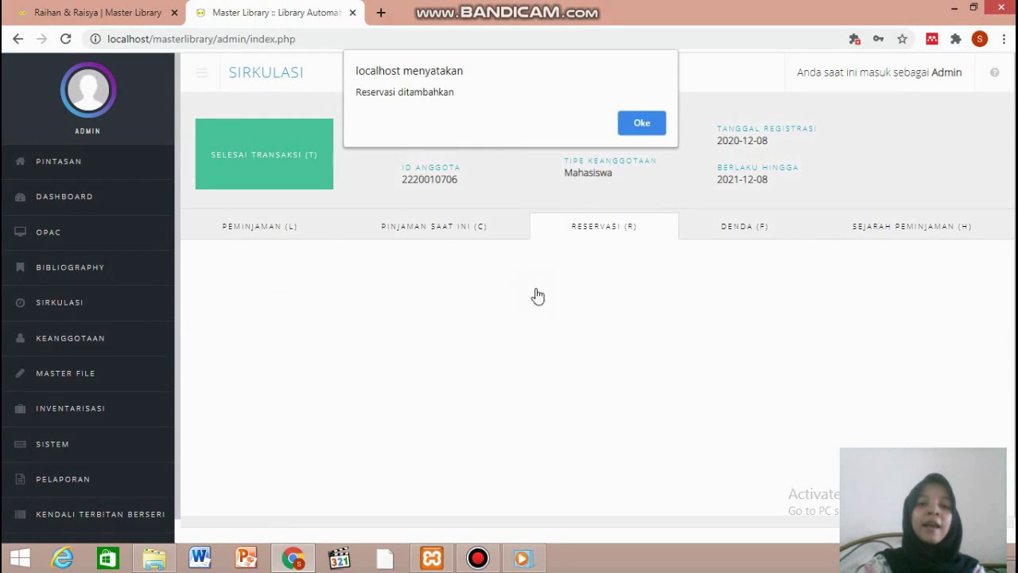
{"action": "left_click", "coordinate": [640, 124]}
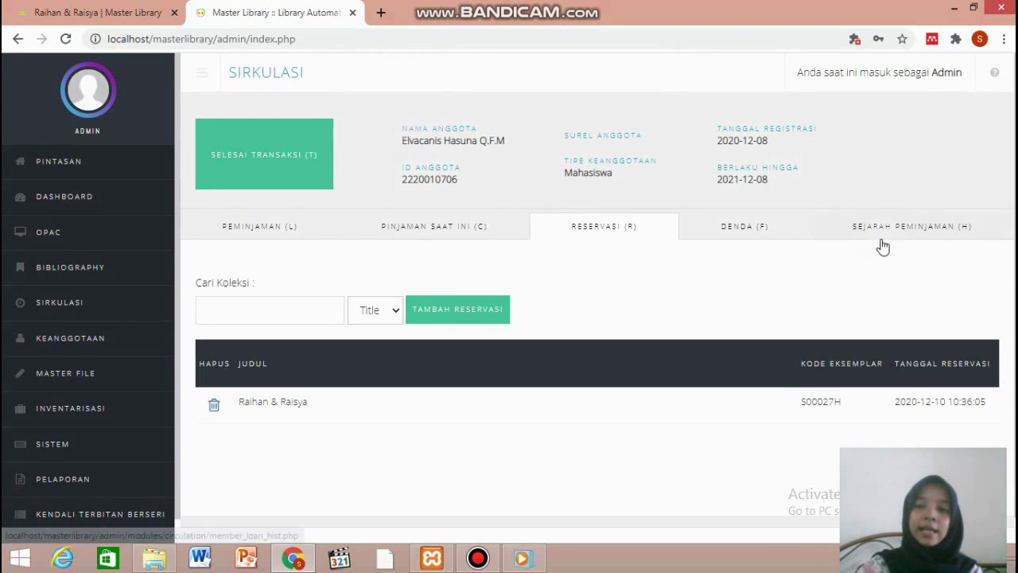
{"action": "scroll", "coordinate": [883, 246], "scroll_direction": "down", "scroll_amount": 1}
{"action": "left_click", "coordinate": [258, 151]}
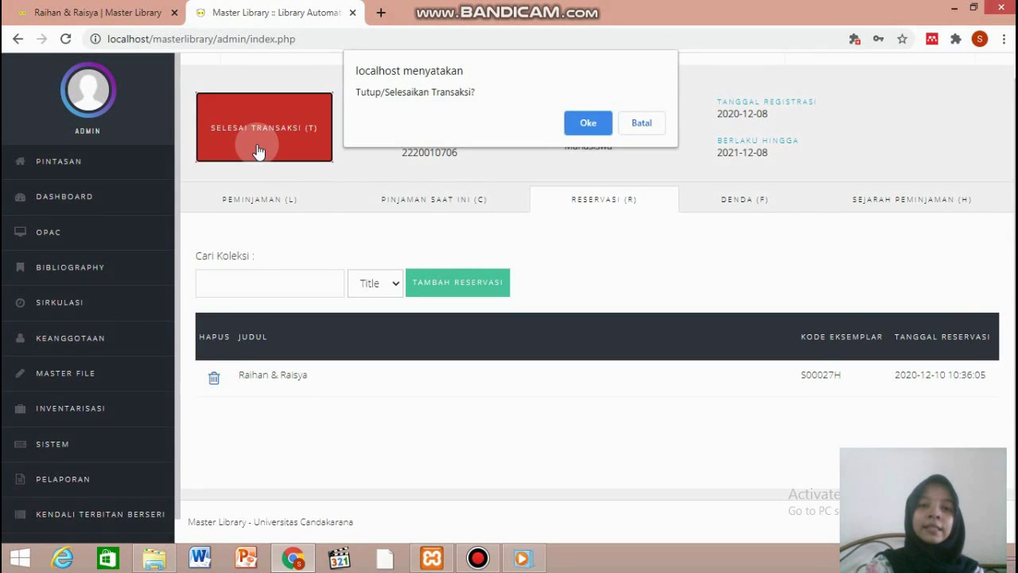
{"action": "left_click", "coordinate": [586, 125]}
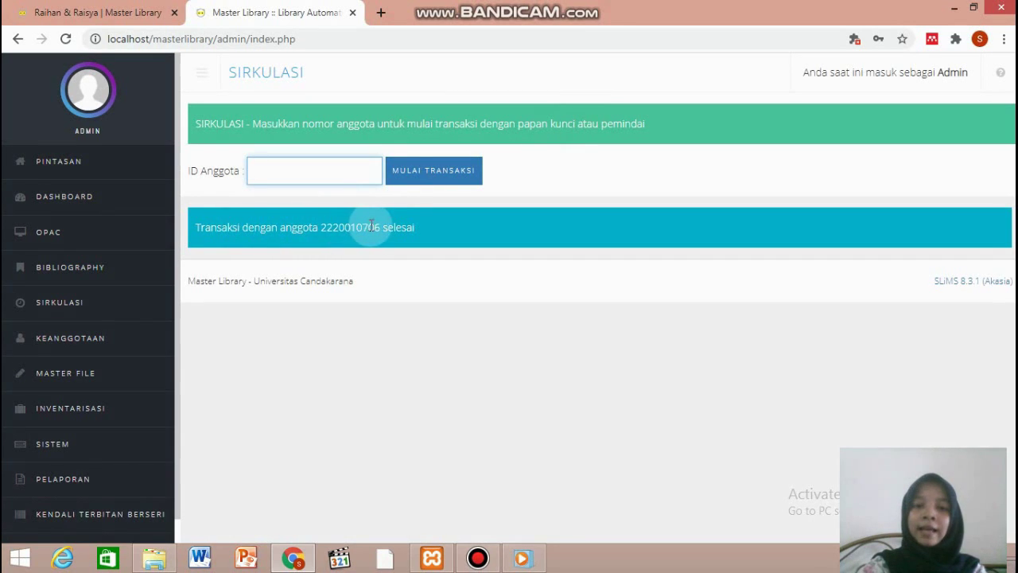
Step: Open the circulation module's reservation report and review the reserved copies, their members and reservation dates
{"action": "left_click", "coordinate": [132, 305]}
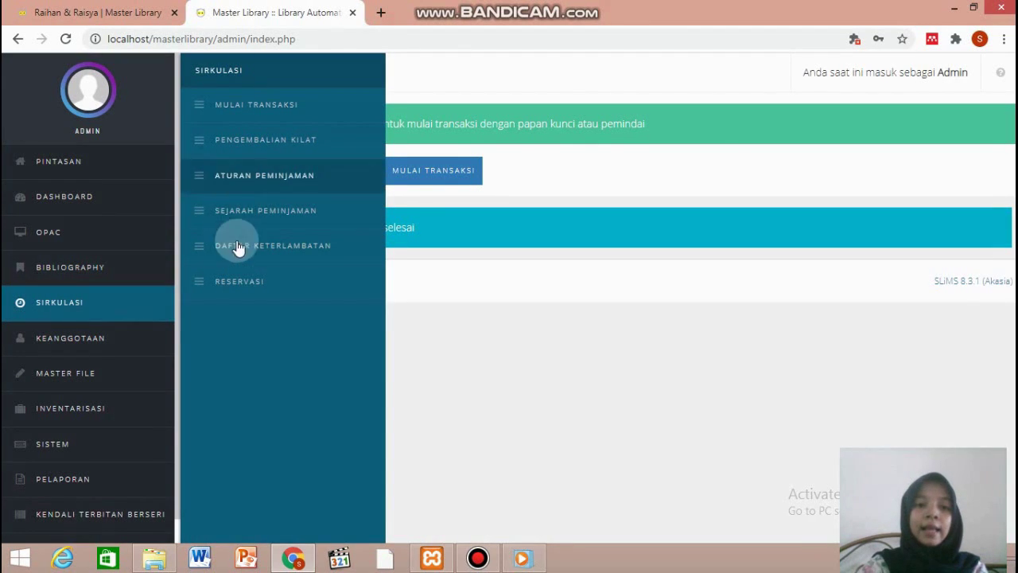
{"action": "left_click", "coordinate": [240, 284]}
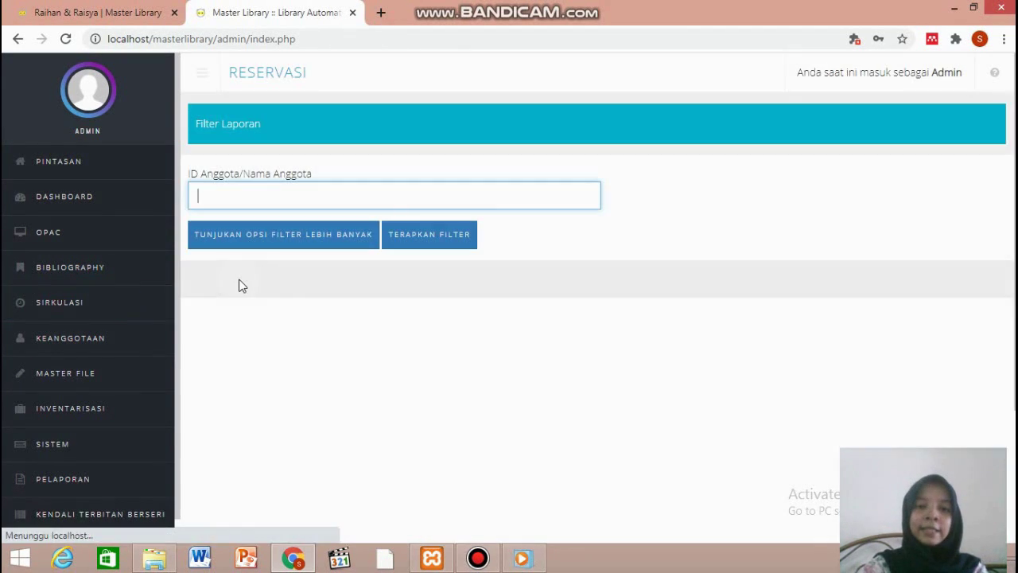
{"action": "scroll", "coordinate": [597, 318], "scroll_direction": "down", "scroll_amount": 3}
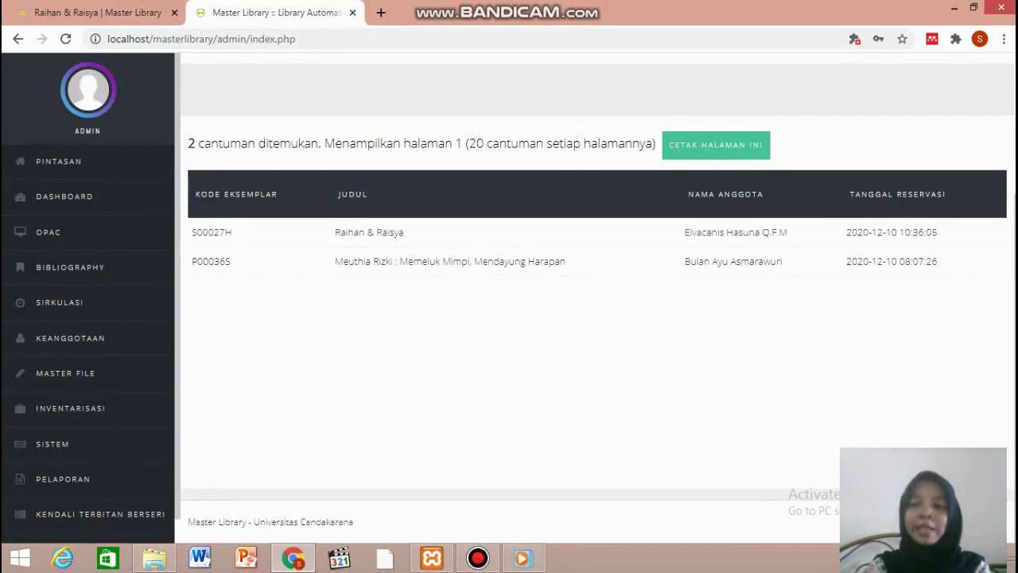
{"action": "scroll", "coordinate": [777, 79], "scroll_direction": "up", "scroll_amount": 3}
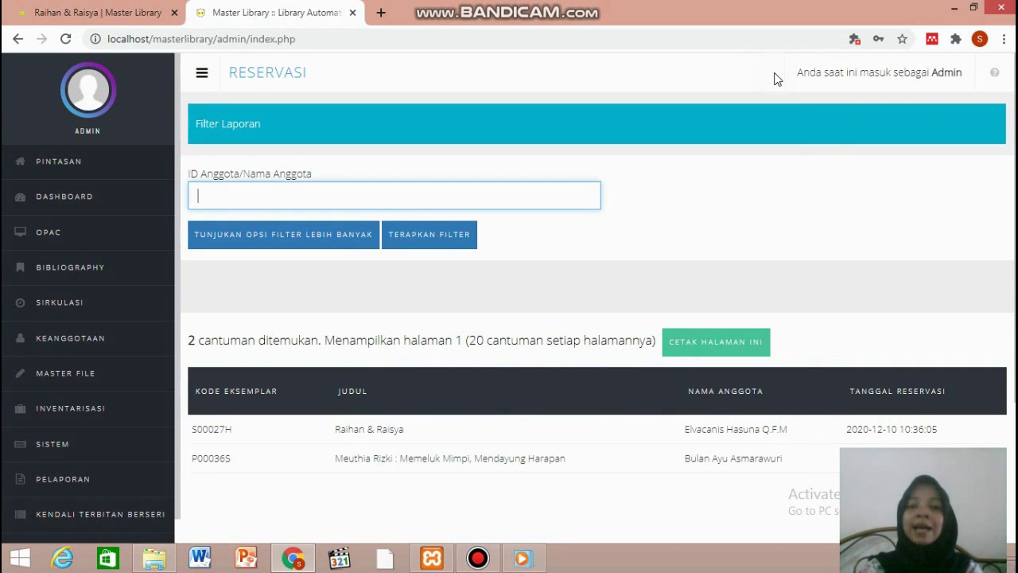
{"action": "left_click", "coordinate": [922, 129]}
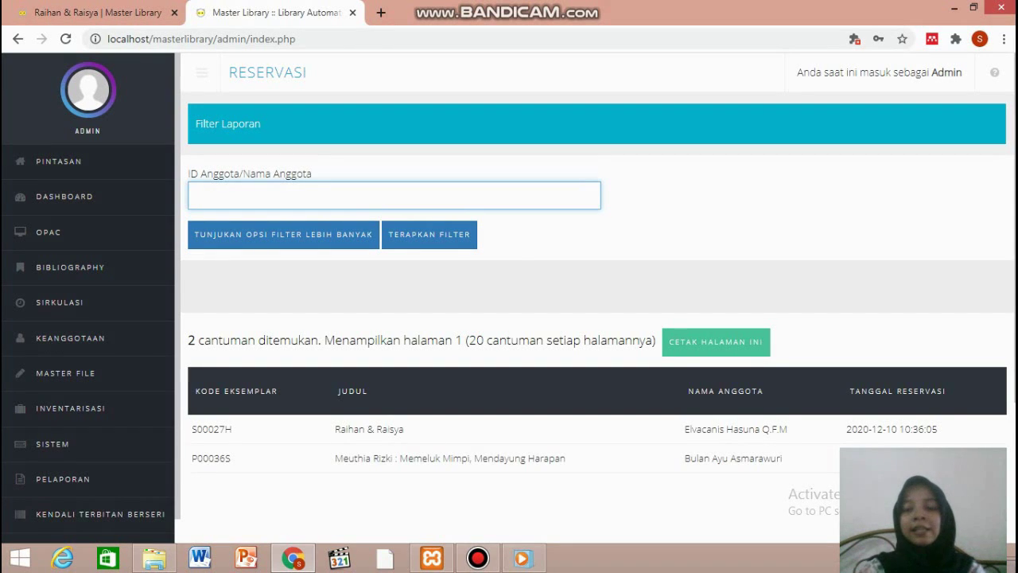
{"action": "scroll", "coordinate": [597, 278], "scroll_direction": "down", "scroll_amount": 1}
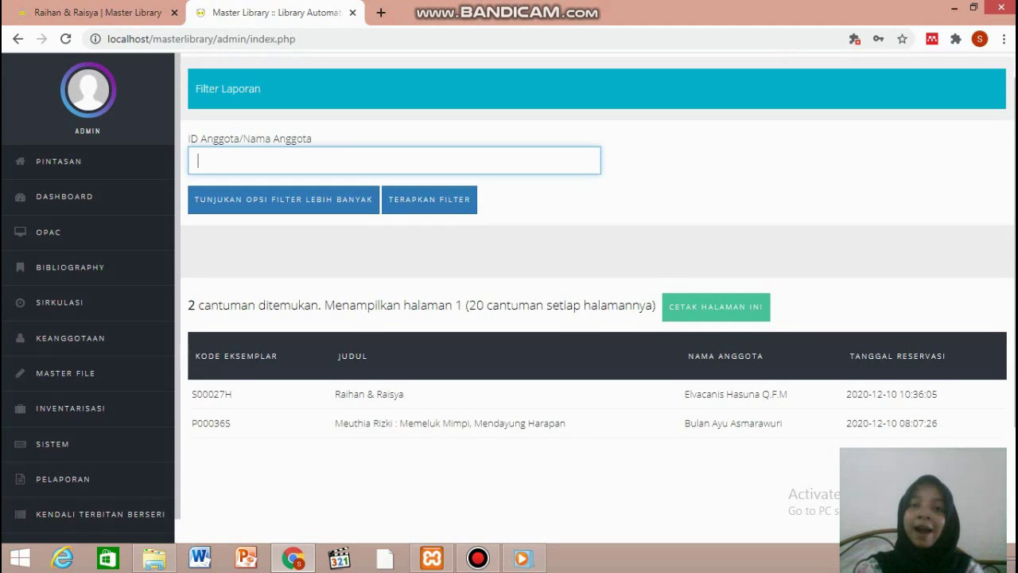
{"action": "scroll", "coordinate": [597, 279], "scroll_direction": "down", "scroll_amount": 1}
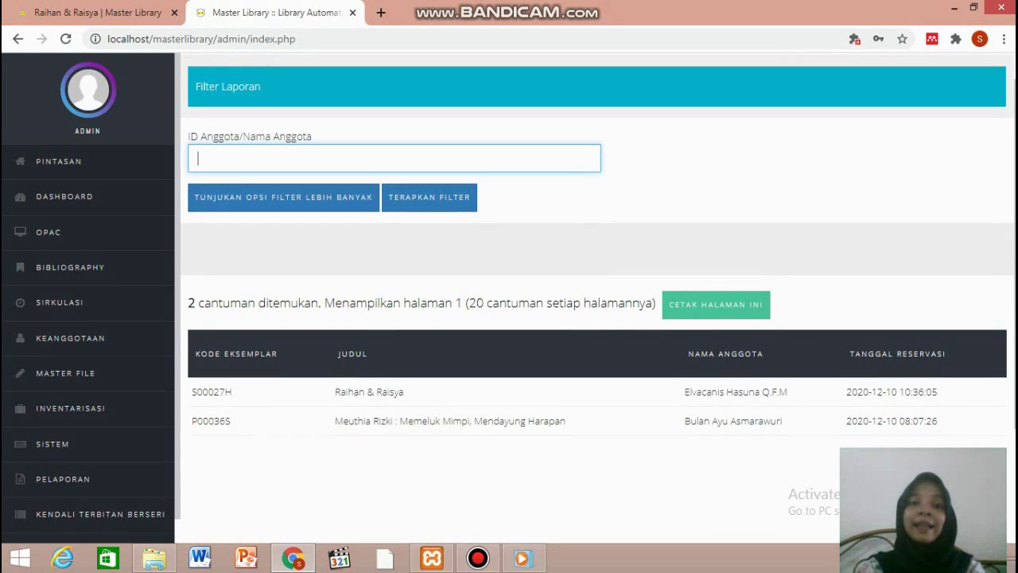